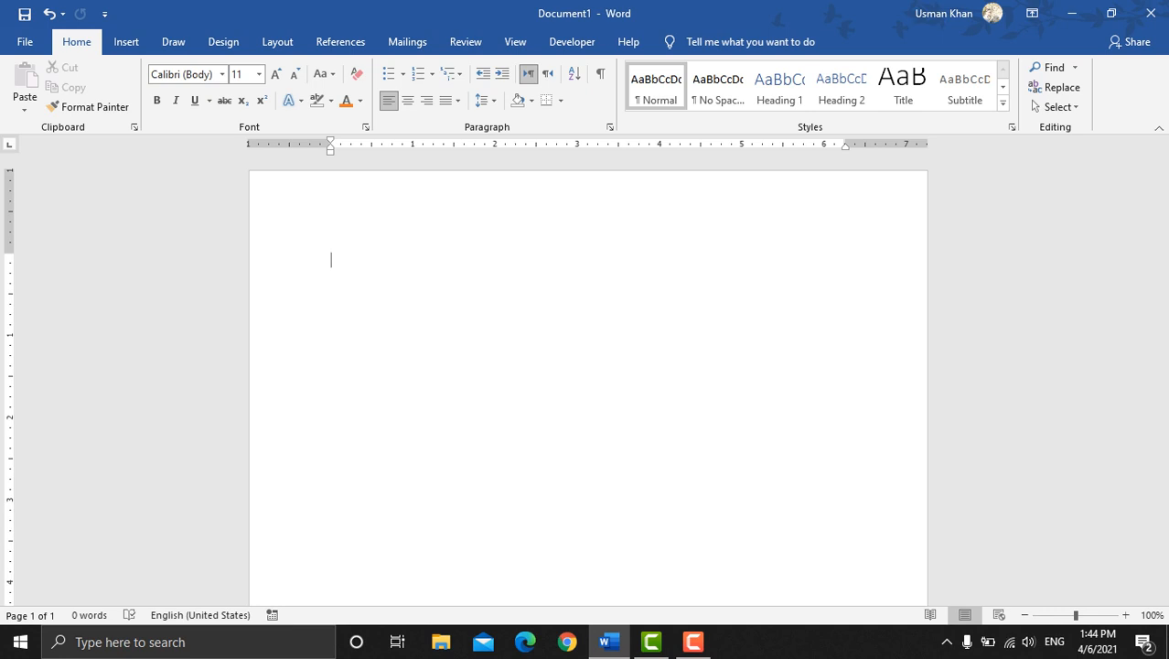
Step: Generate the default sample paragraphs in the blank document with =rand()
type("=ra")
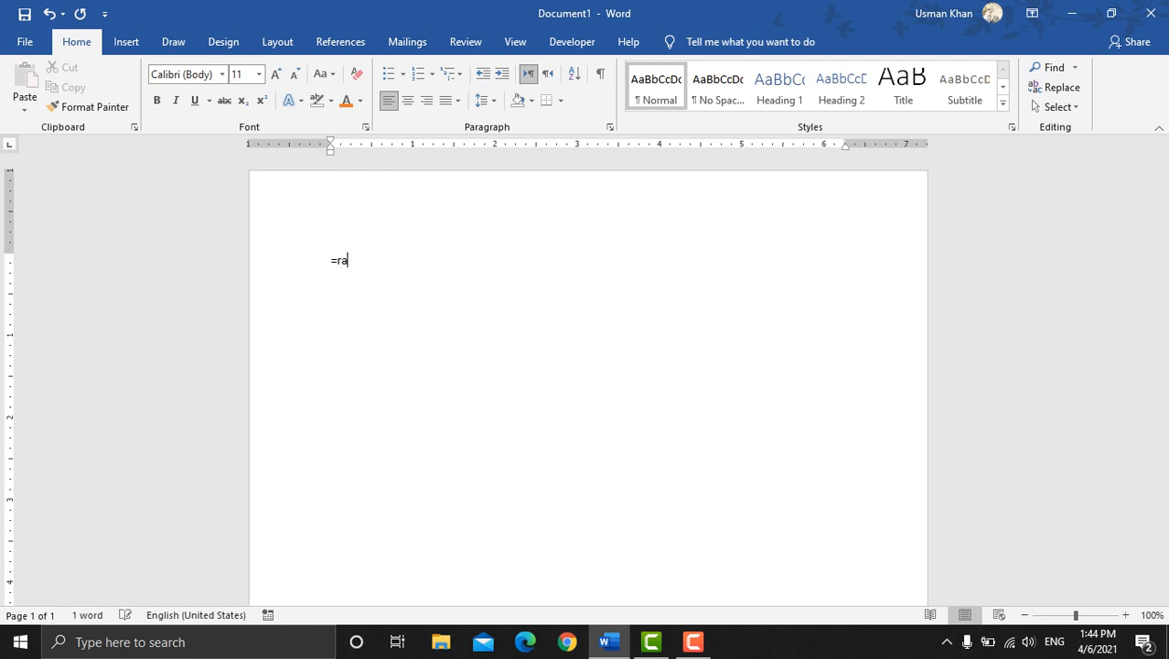
type("nd()")
key("Return")
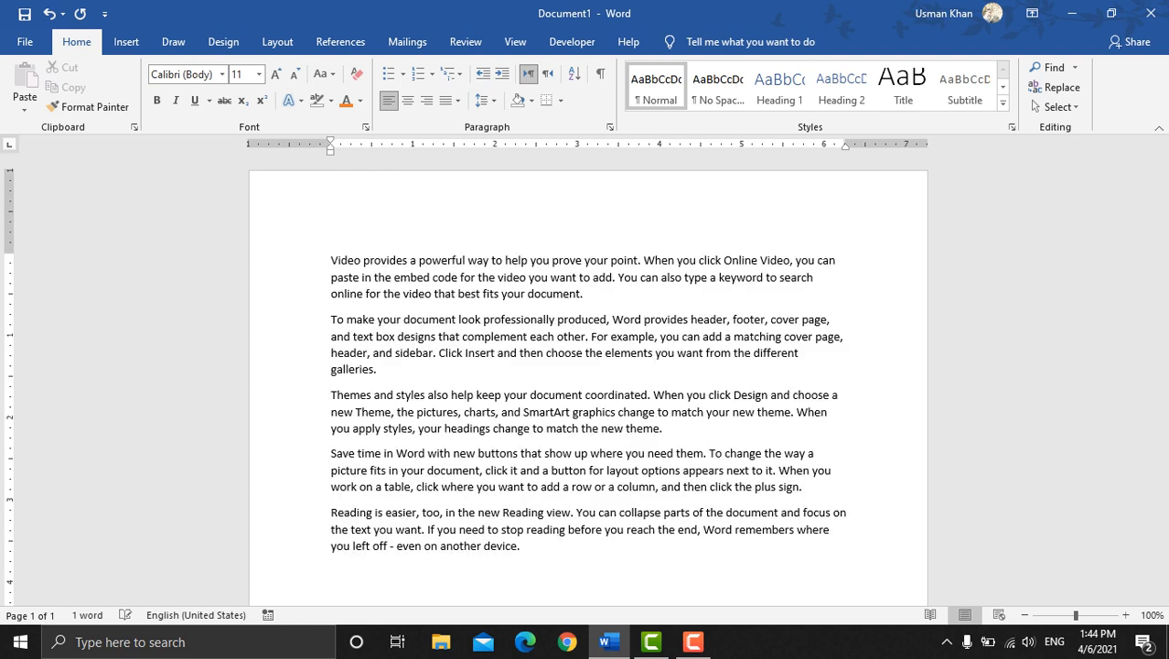
key("shift+Up")
key("shift+Up")
key("shift+Up")
key("shift+Up")
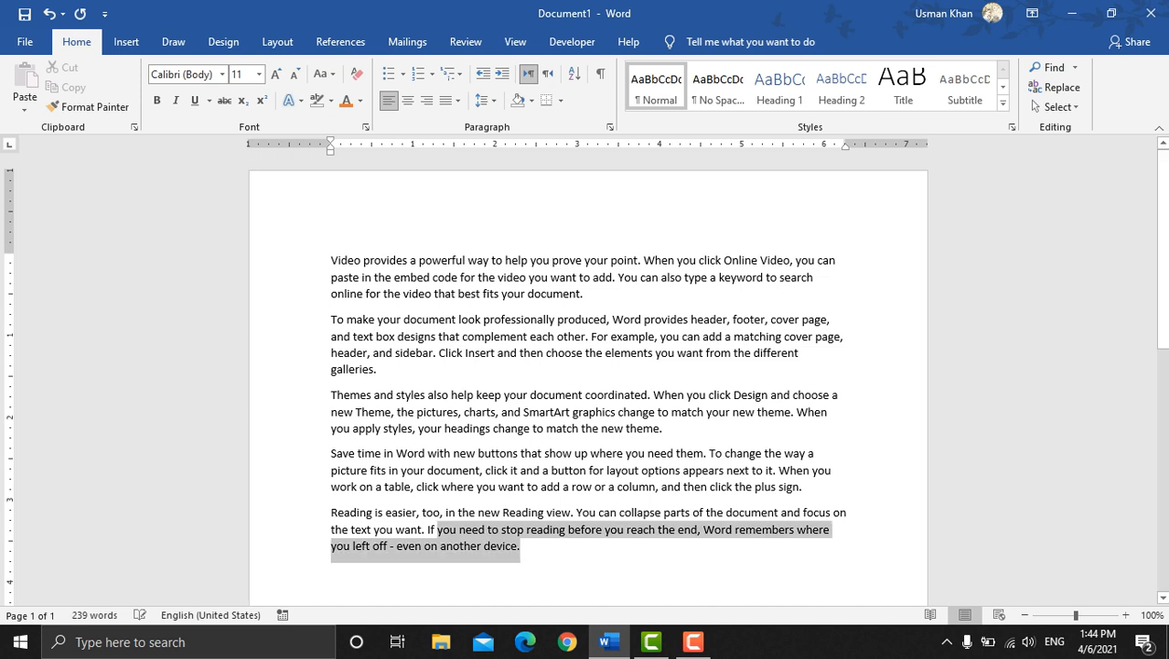
key("shift+Up")
key("shift+Up")
key("shift+Up")
key("shift+Up")
key("shift+Up")
key("shift+Up")
key("shift+Up")
key("shift+Up")
key("shift+Up")
key("shift+Up")
key("shift+Up")
key("shift+Up")
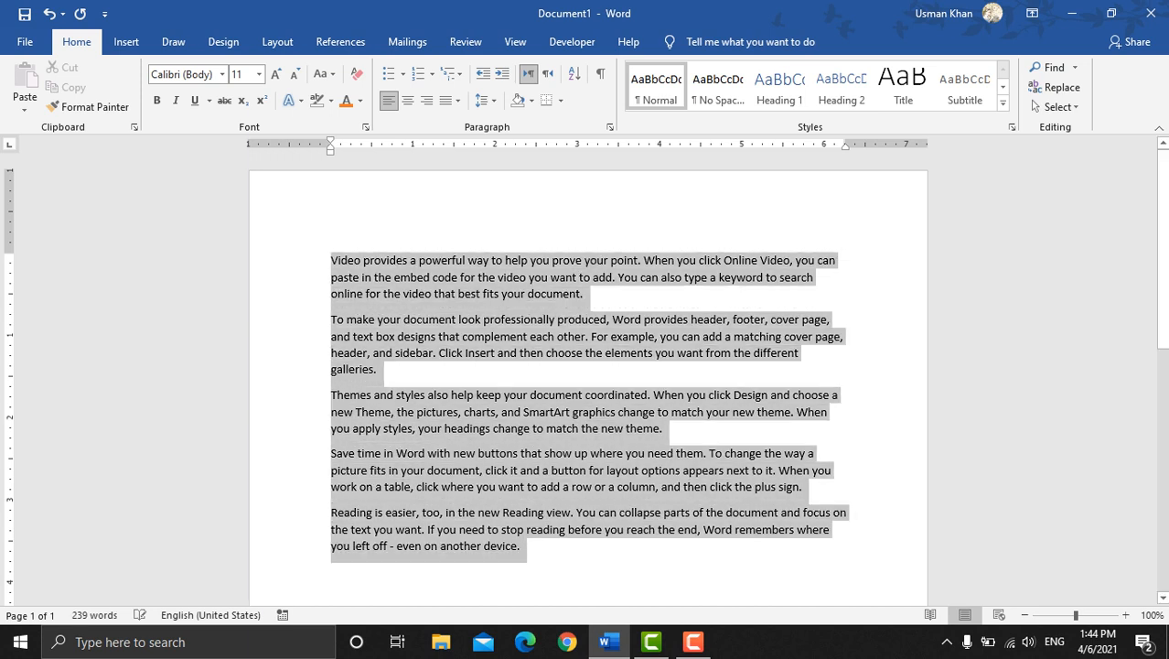
key("Right")
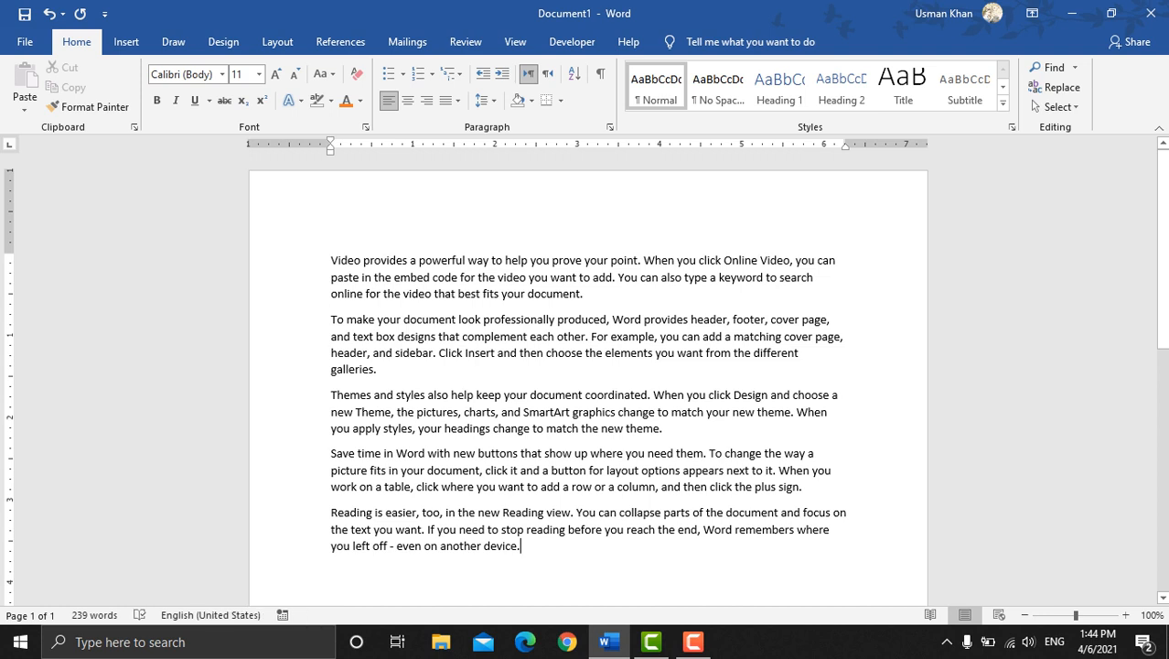
Step: Replace the entire document text with ten sample paragraphs generated by =rand(10)
key("shift+Up")
key("shift+Up")
key("shift+Up")
key("shift+Up")
key("ctrl+a")
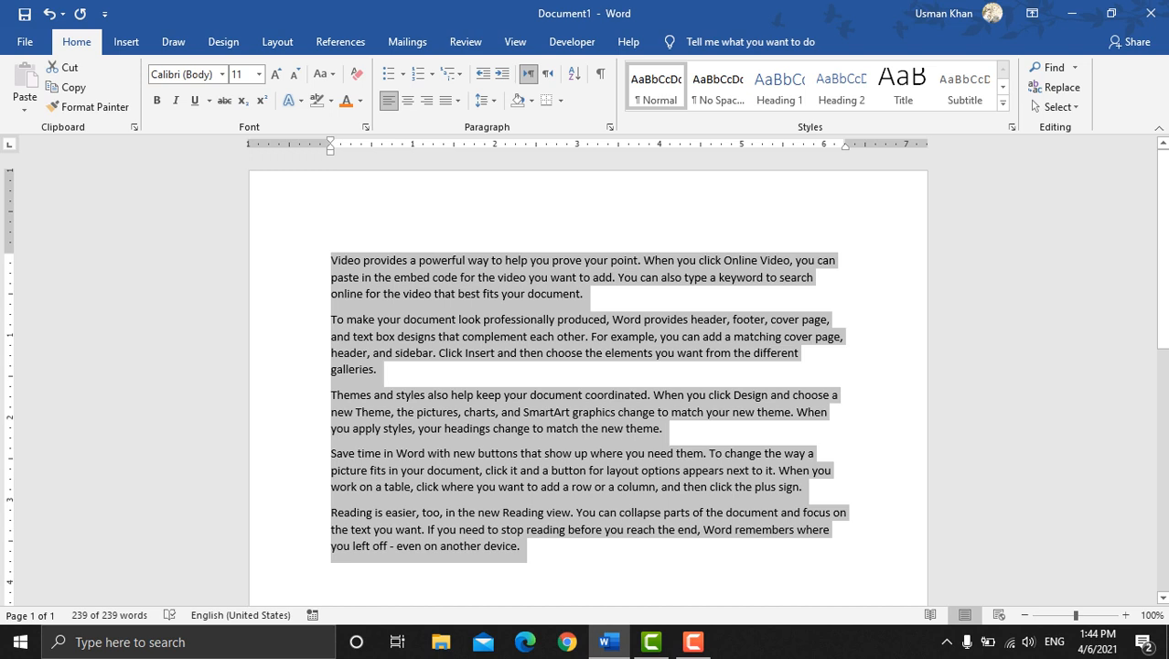
type("=rand")
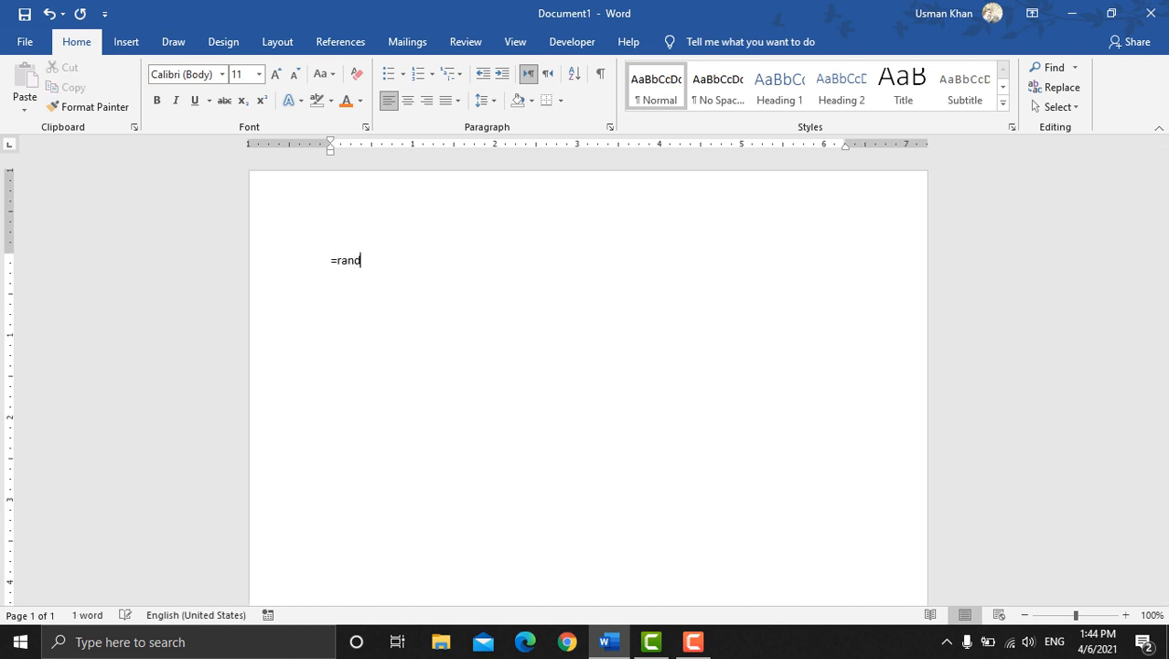
type("(10)")
key("Return")
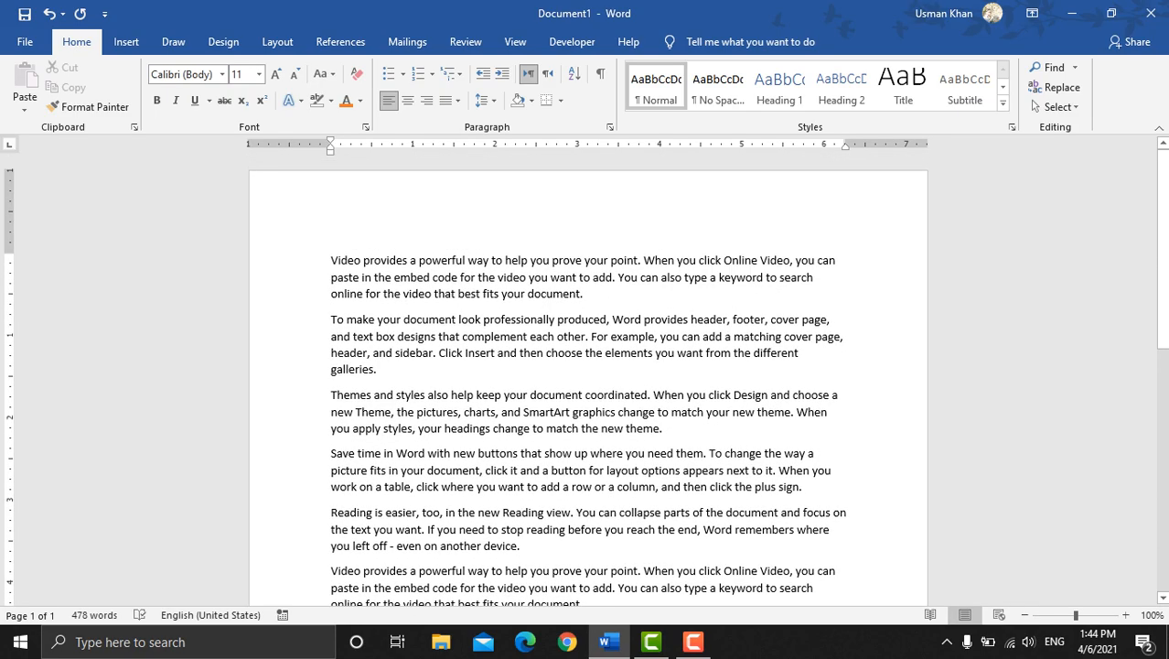
Step: Delete all the text in the document and generate the default sample paragraphs with =rand()
scroll(585, 384, "down", 5)
scroll(585, 384, "down", 3)
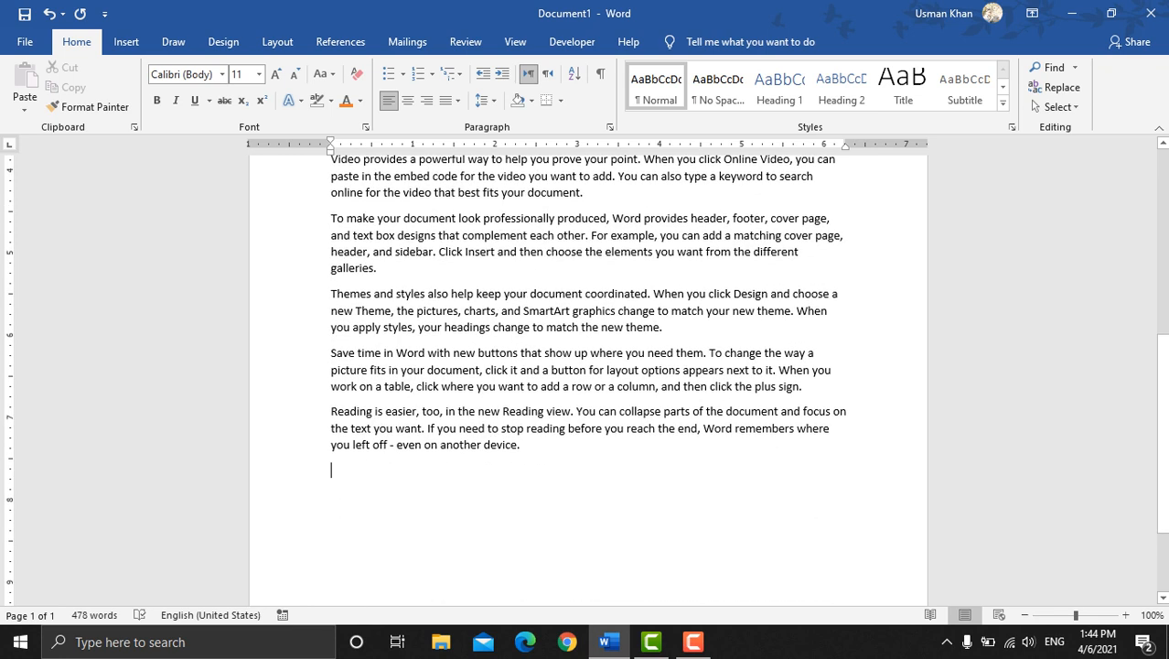
key("ctrl+a")
key("Delete")
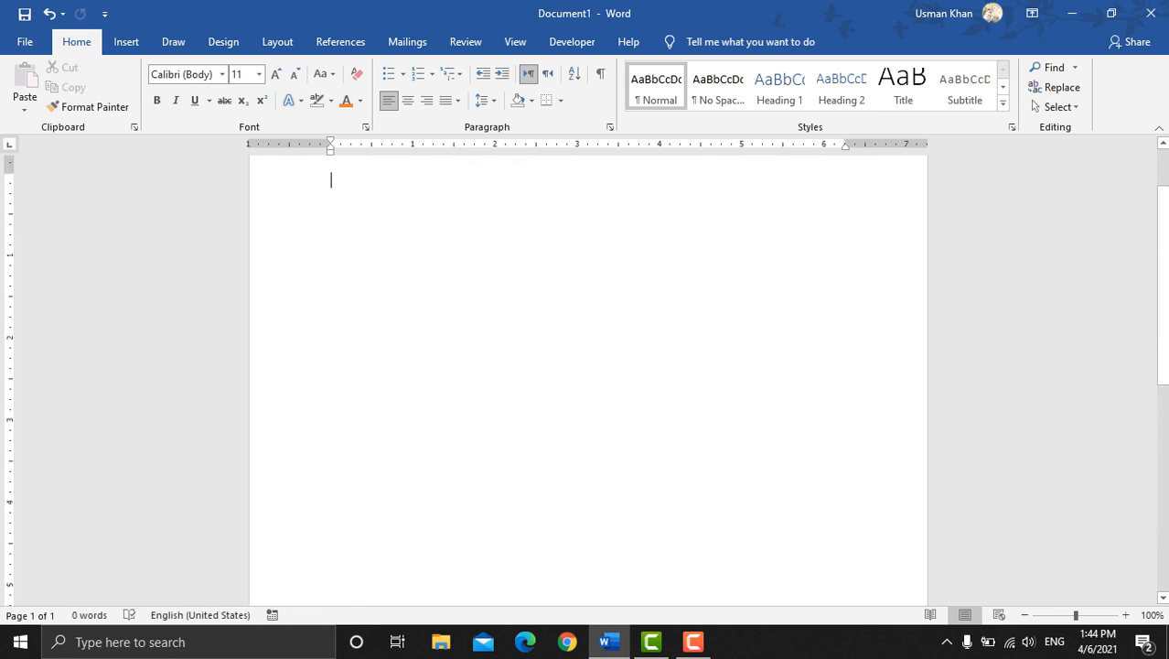
type("=rand")
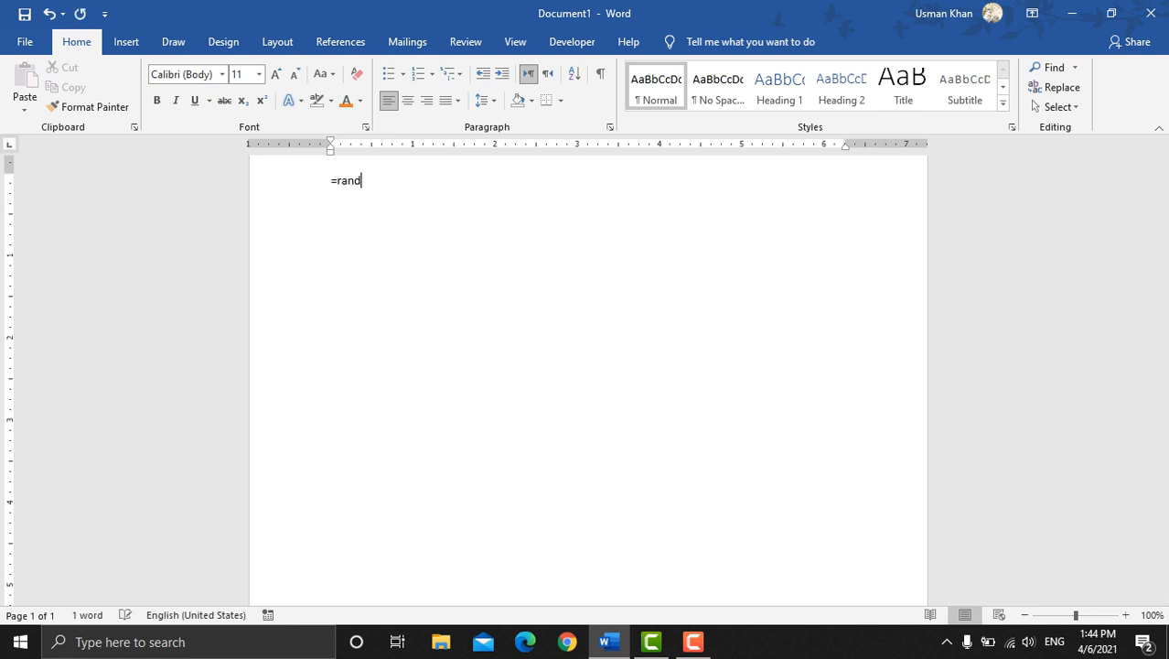
type("()")
key("Return")
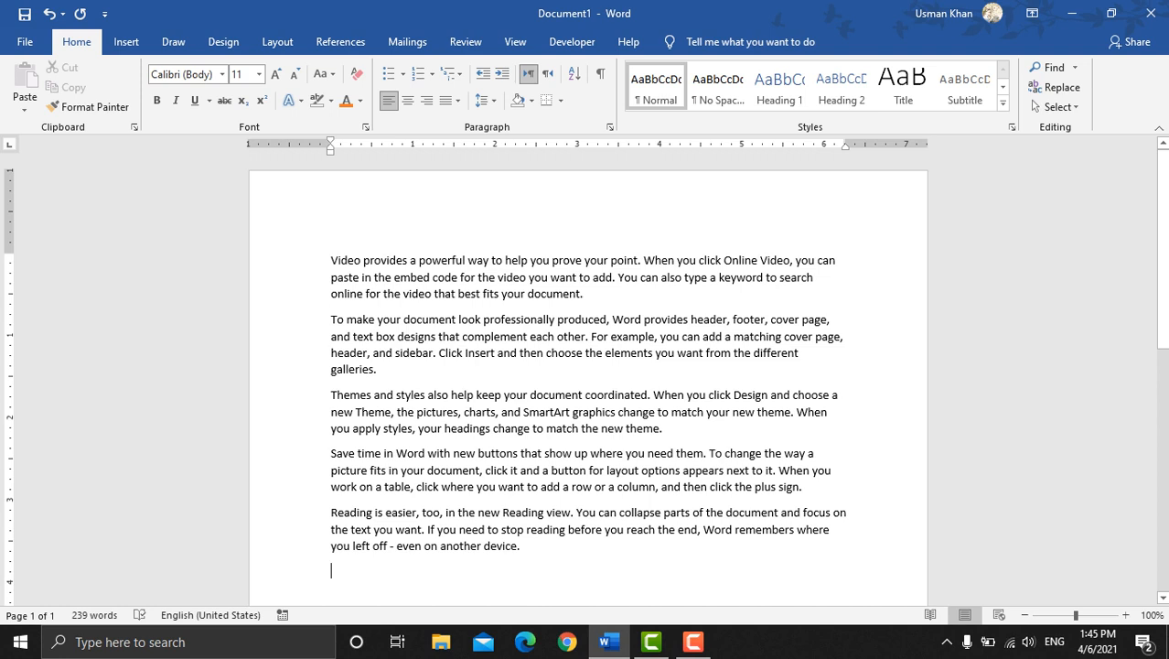
key("shift+Up")
key("shift+Up")
key("shift+Up")
key("shift+Up")
key("shift+Up")
key("shift+Up")
key("shift+Up")
key("shift+Up")
key("shift+Up")
key("shift+Up")
key("shift+Up")
key("shift+Up")
key("shift+Up")
key("shift+Up")
key("shift+Up")
key("shift+Up")
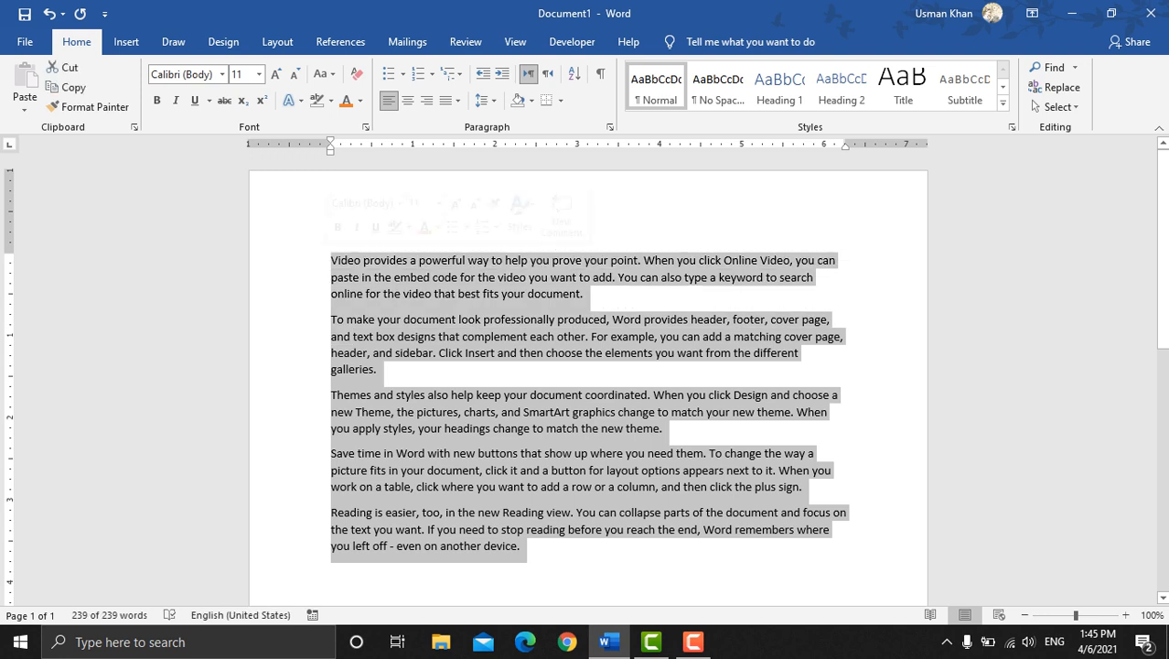
left_click(521, 546)
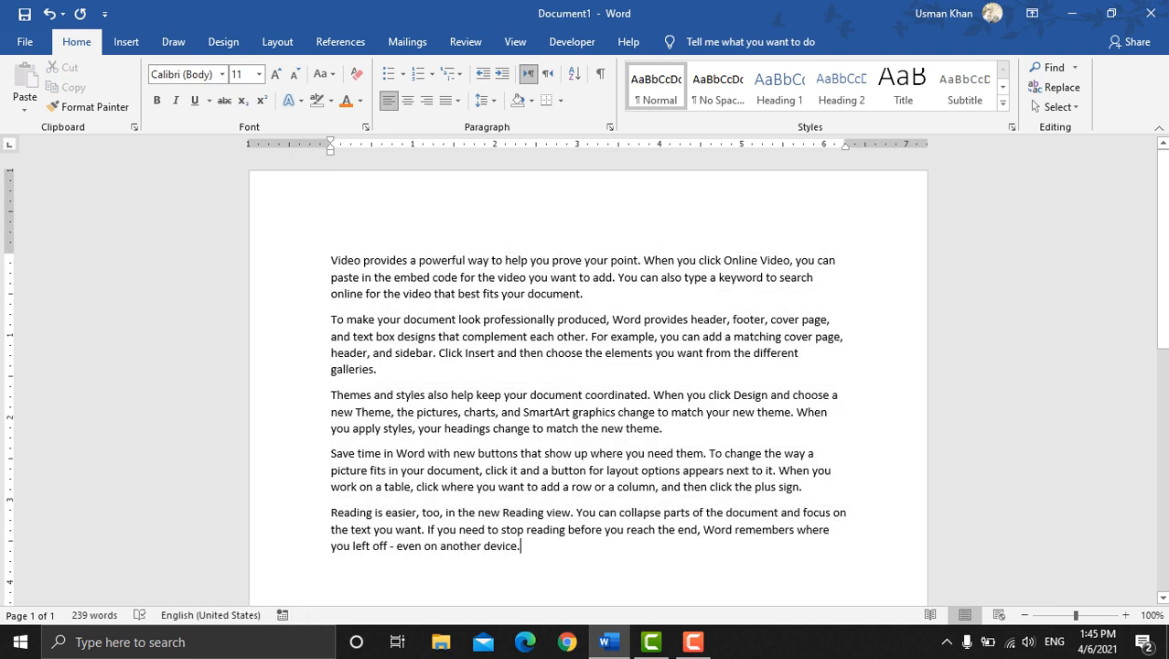
mouse_move(330, 260)
left_mouse_down()
mouse_move(361, 276)
mouse_move(375, 335)
mouse_move(331, 319)
mouse_move(330, 260)
left_mouse_up()
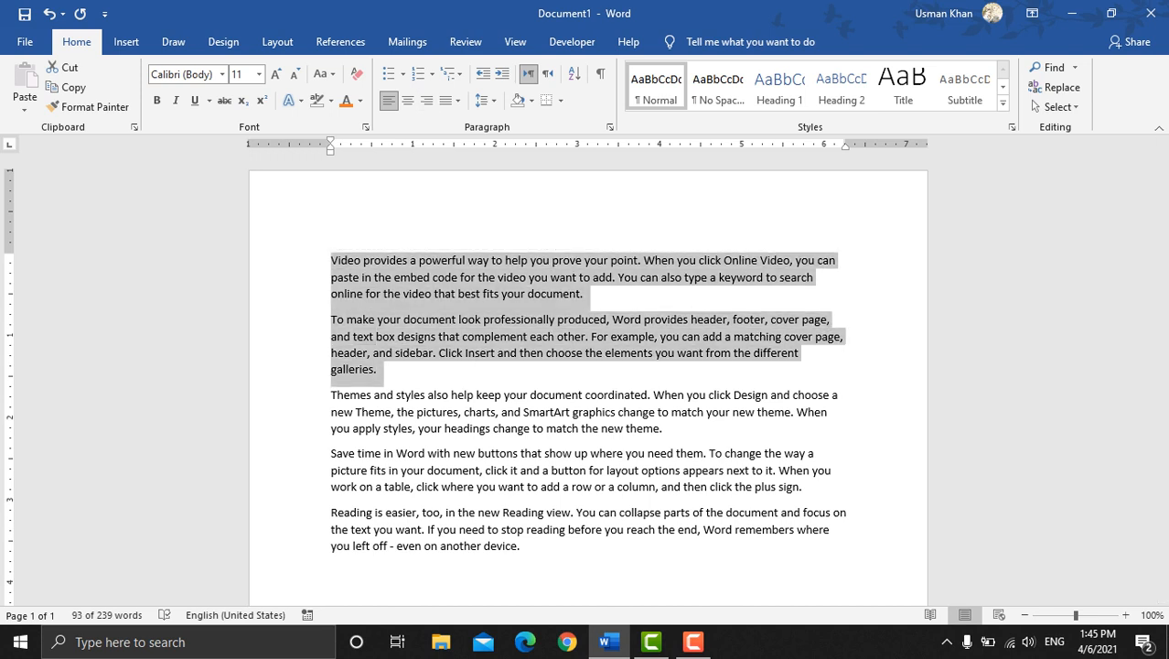
left_click(411, 354)
left_click_drag(583, 293, 331, 260)
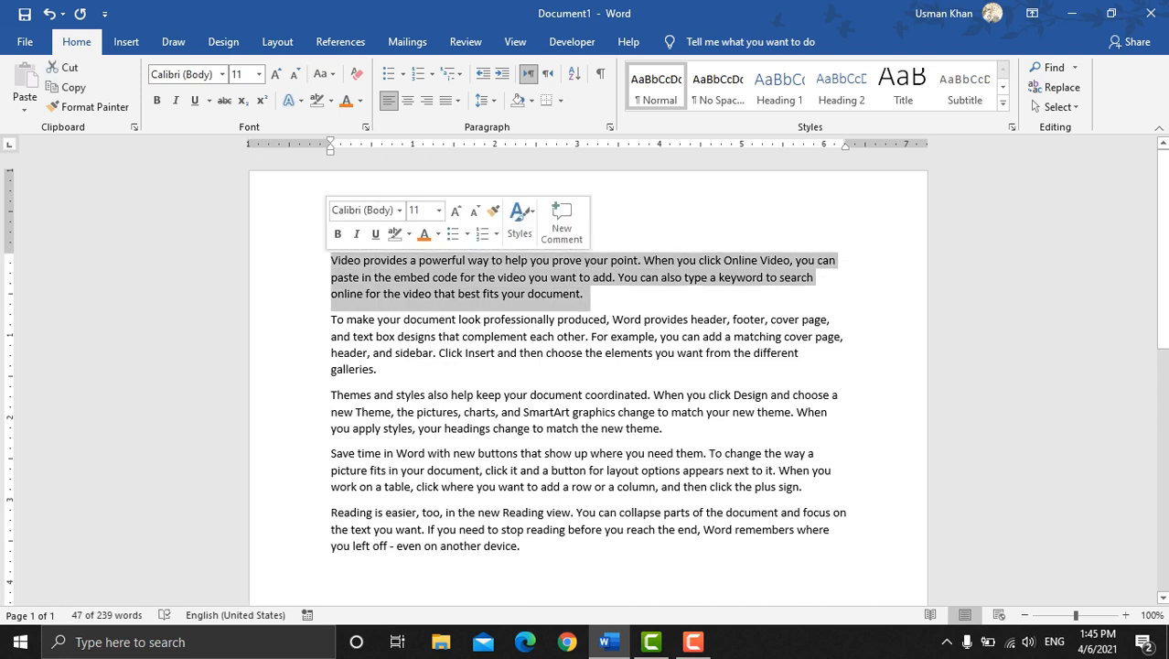
left_click(378, 370)
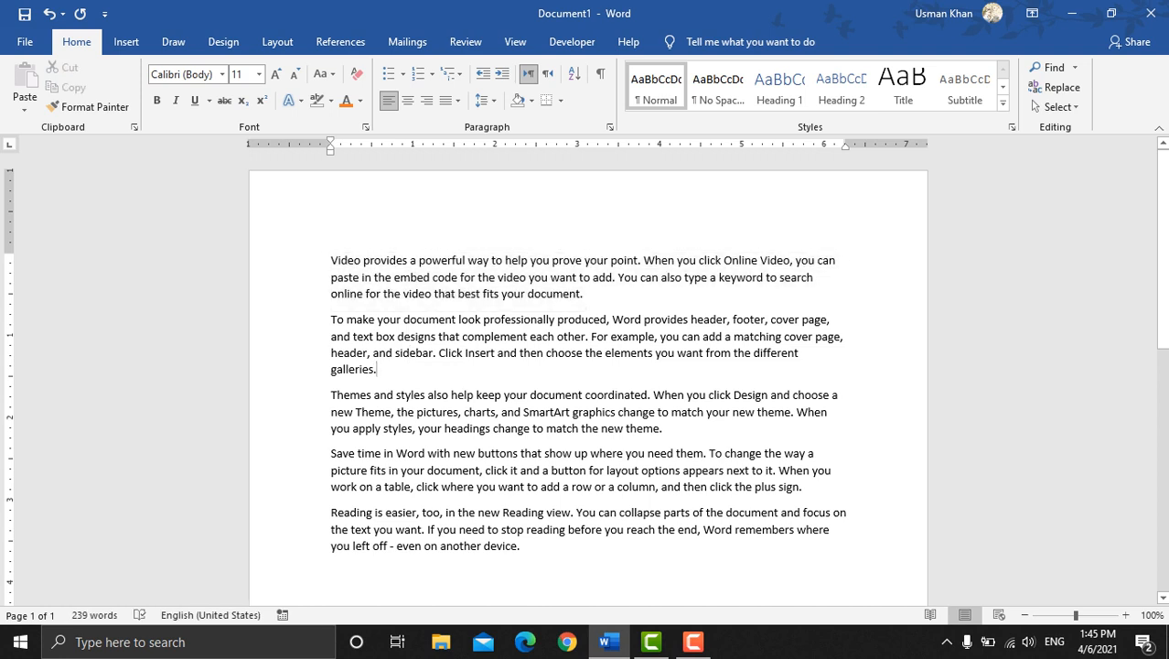
Step: Apply solid round bullets from the bullet library to all the sample paragraphs
left_click_drag(520, 546, 331, 260)
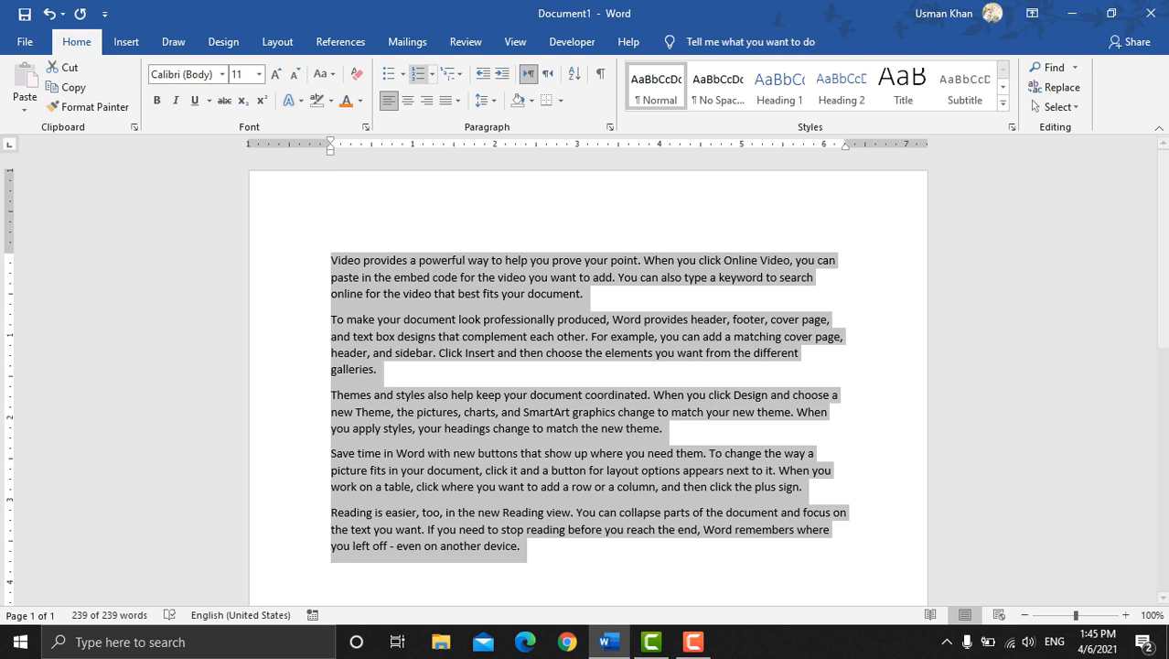
left_click(403, 74)
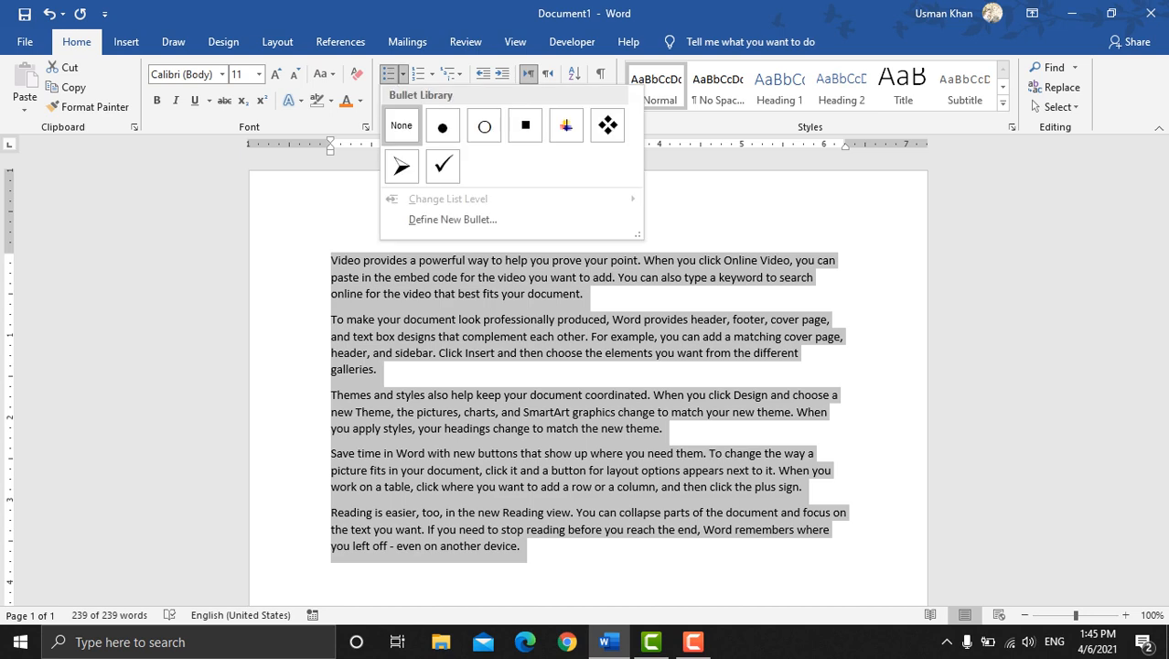
left_click(442, 126)
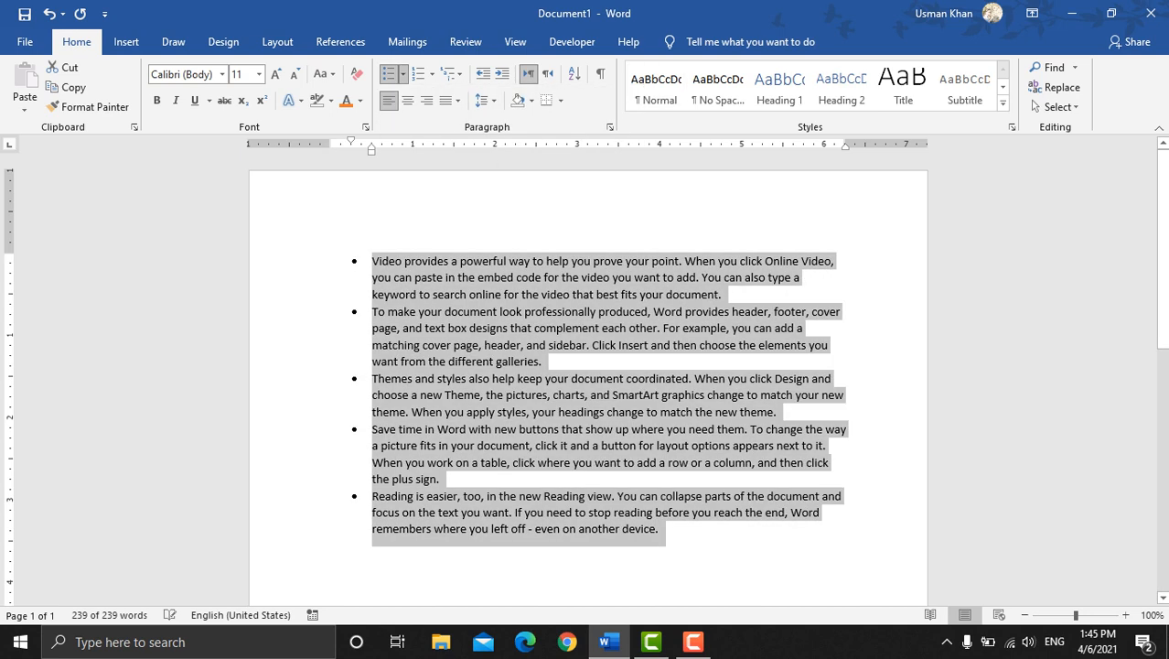
left_click(354, 262)
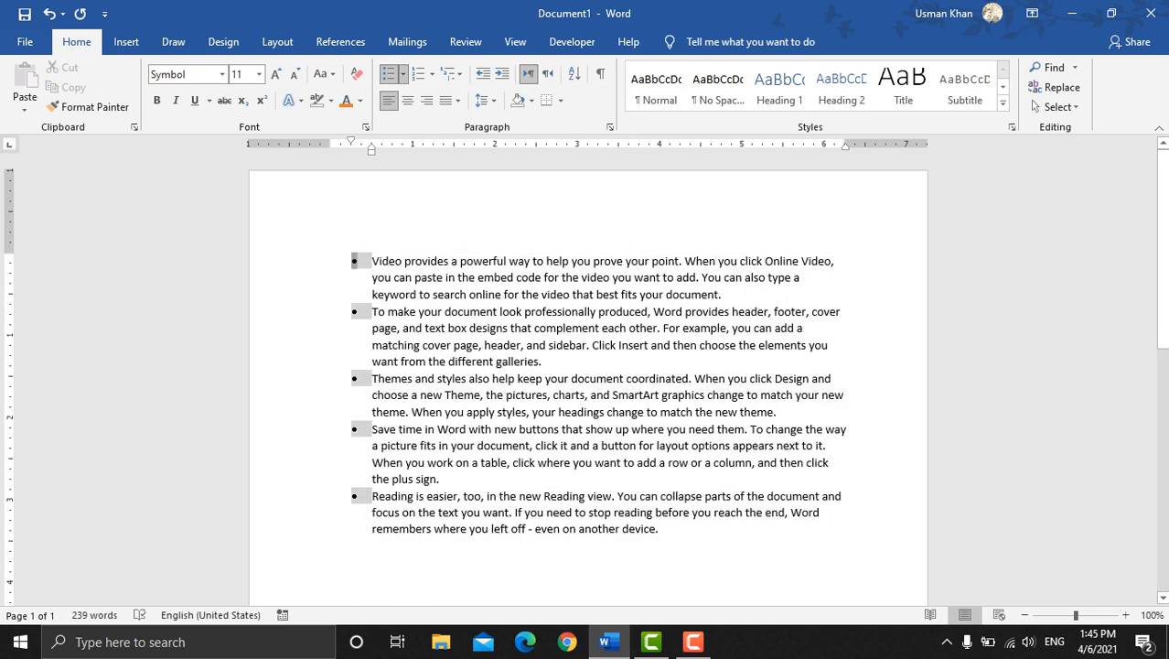
left_click(410, 261)
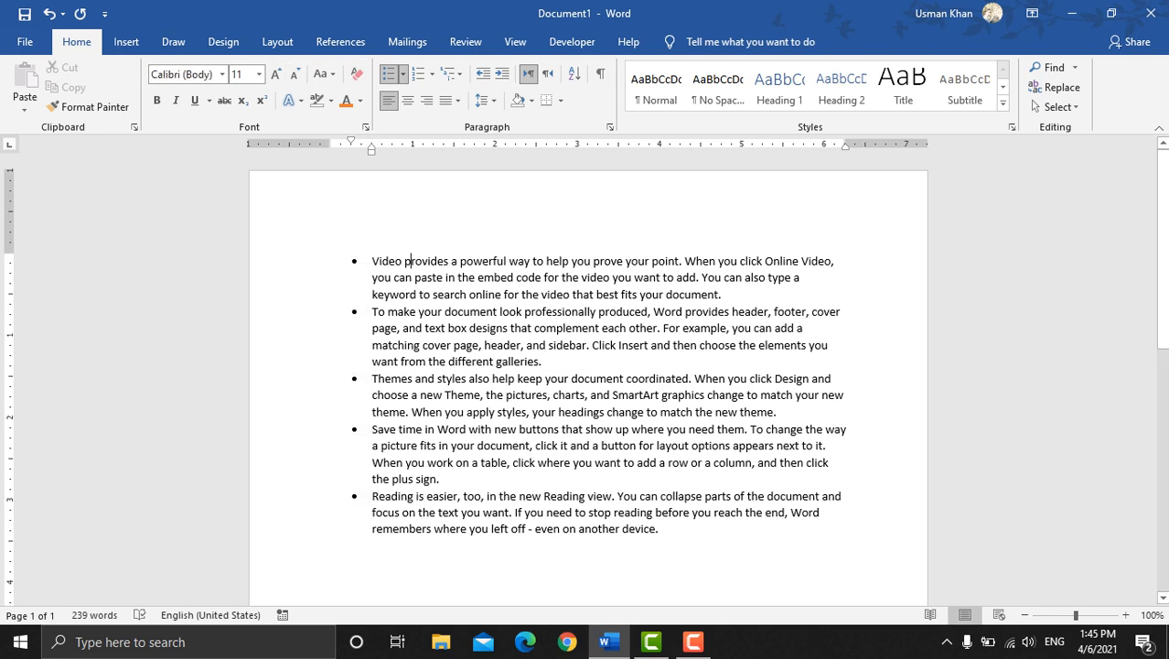
Step: Change the bullets of all the paragraphs to the arrowhead style from the bullet library
left_click_drag(666, 530, 371, 261)
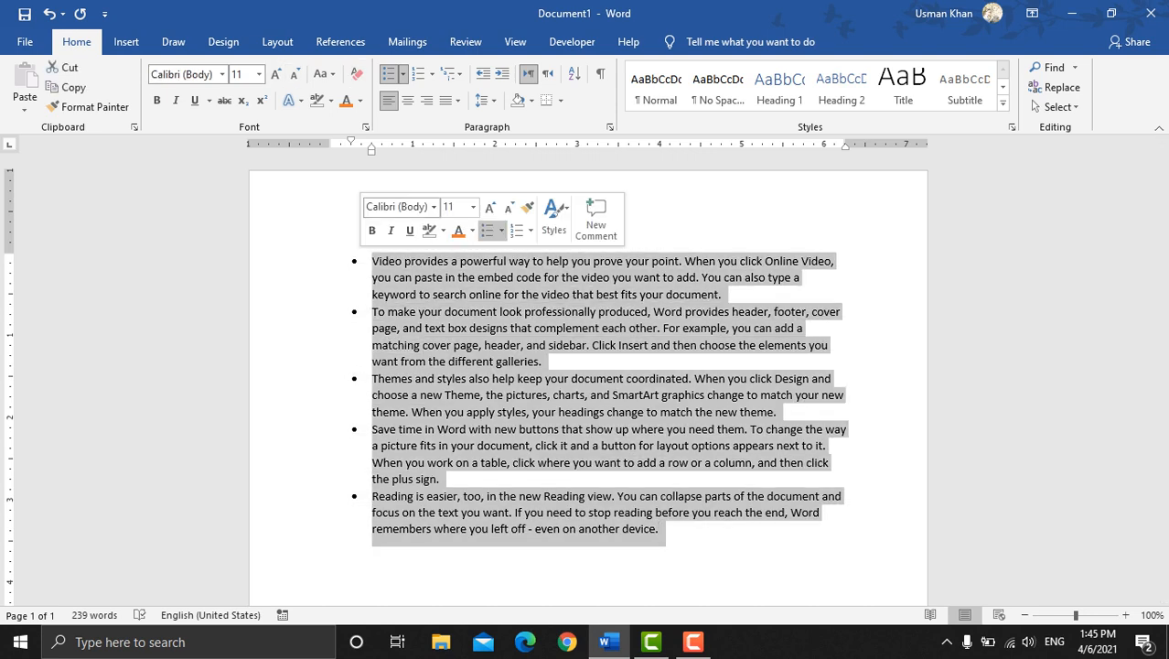
left_click(403, 73)
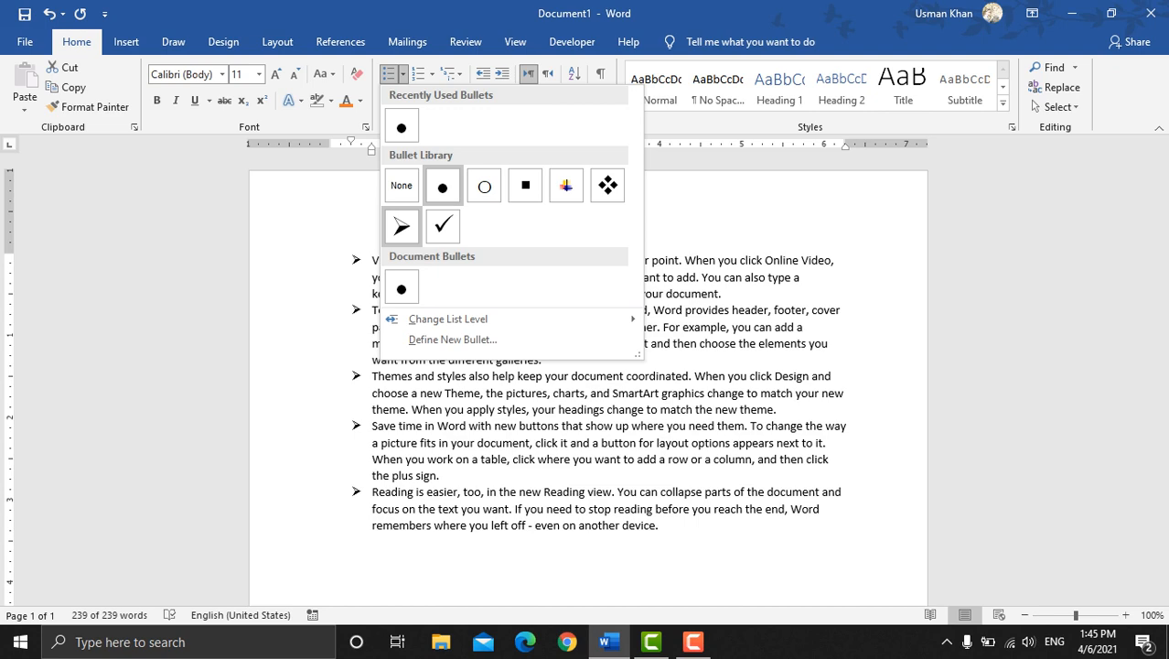
left_click(401, 226)
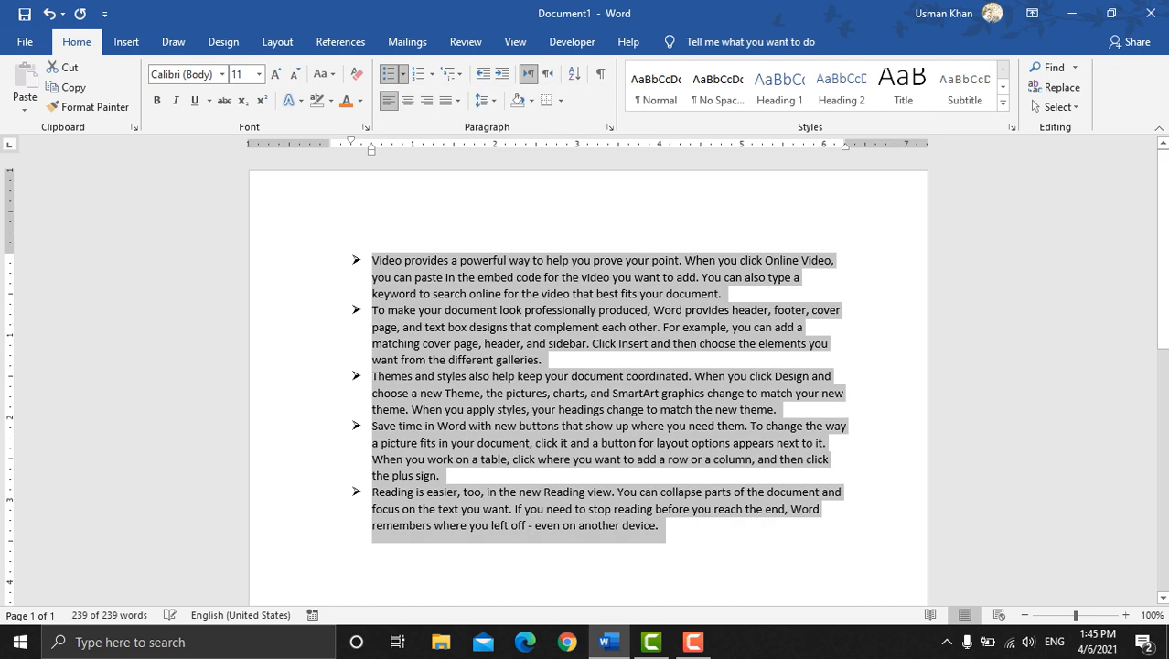
left_click(436, 326)
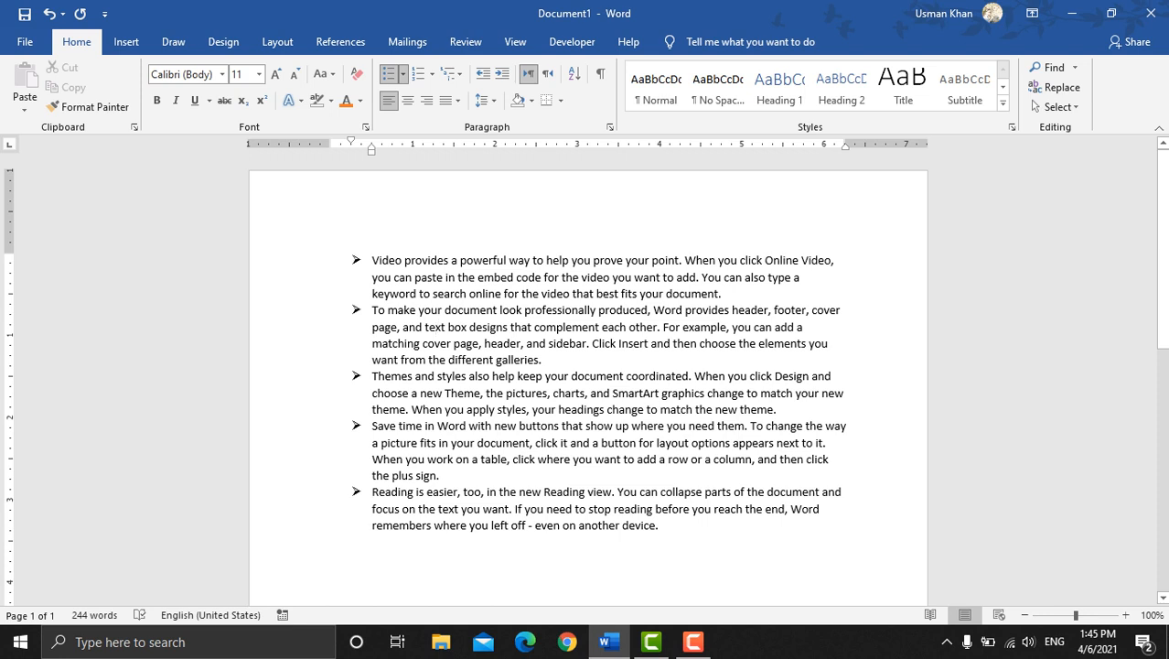
Step: Enlarge only the arrowhead bullet symbols of the list to 24 pt, keeping the paragraph text size
left_click(356, 261)
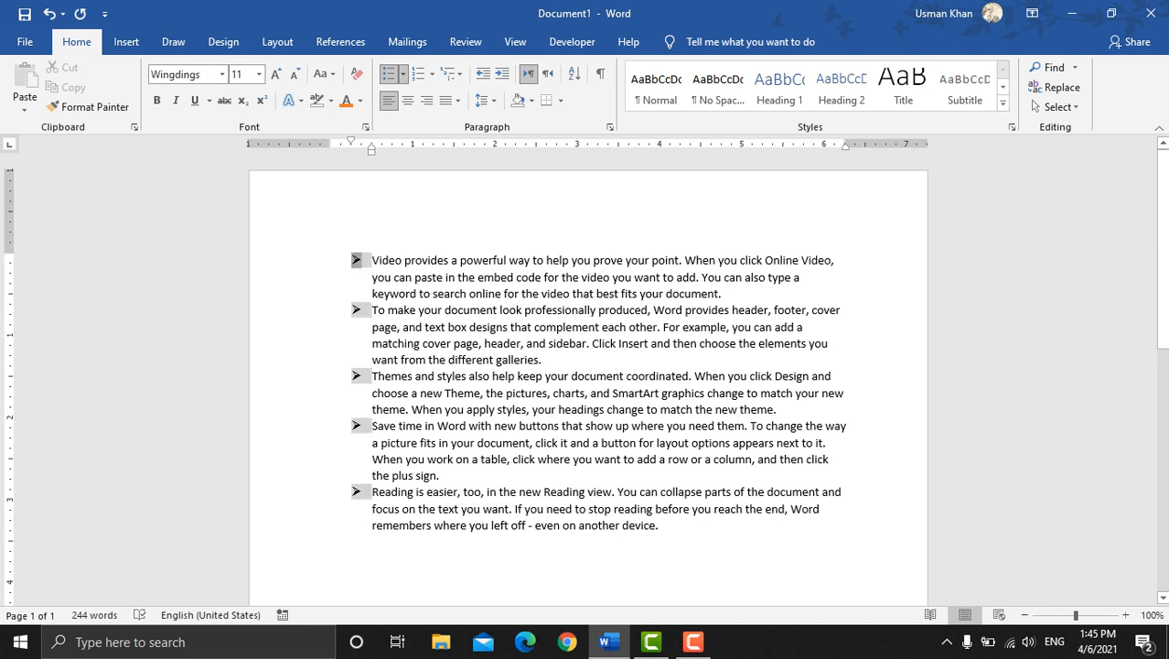
left_click(275, 75)
left_click(276, 74)
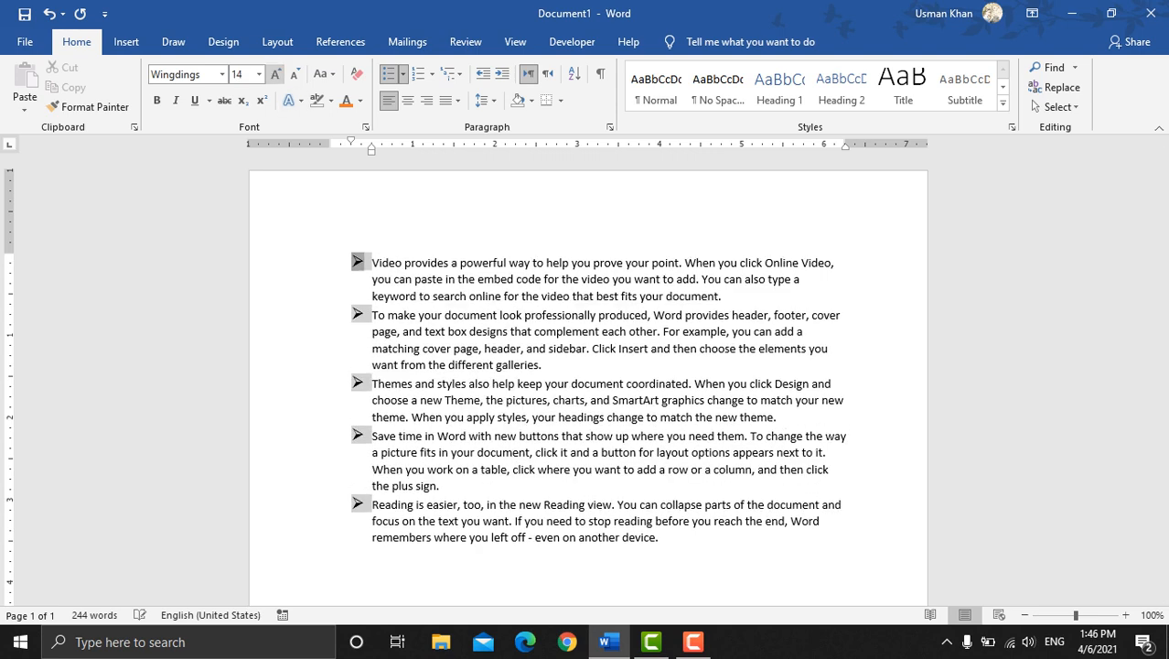
left_click(276, 74)
left_click(275, 74)
left_click(275, 74)
left_click(276, 74)
left_click(275, 74)
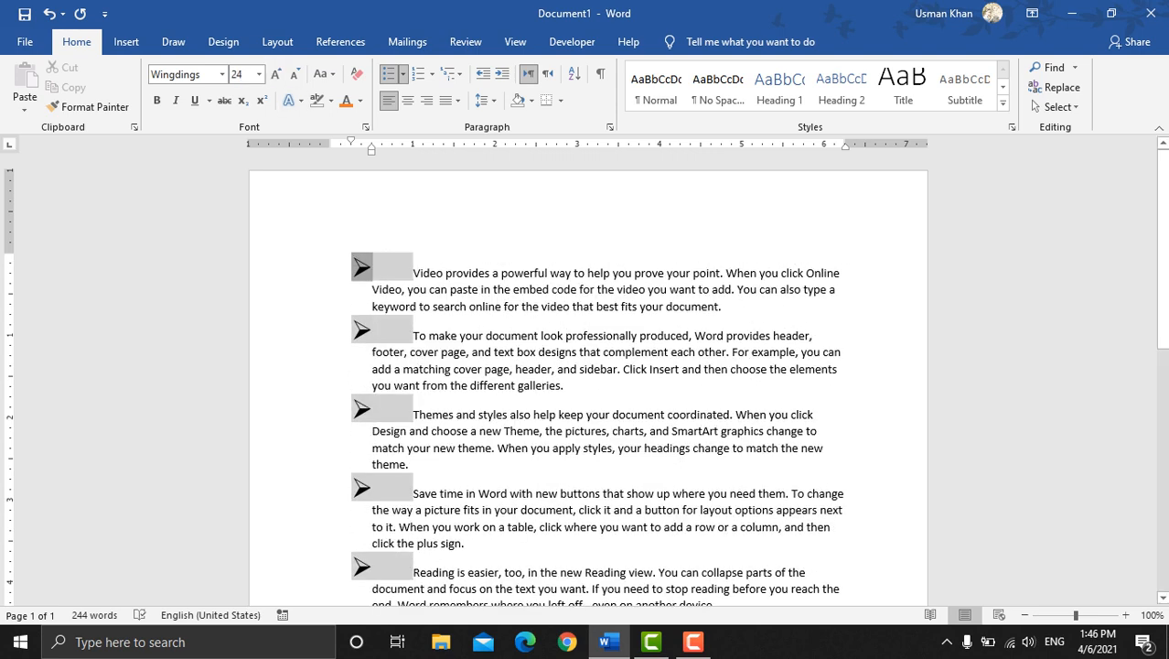
left_click(456, 289)
scroll(455, 289, "down", 2)
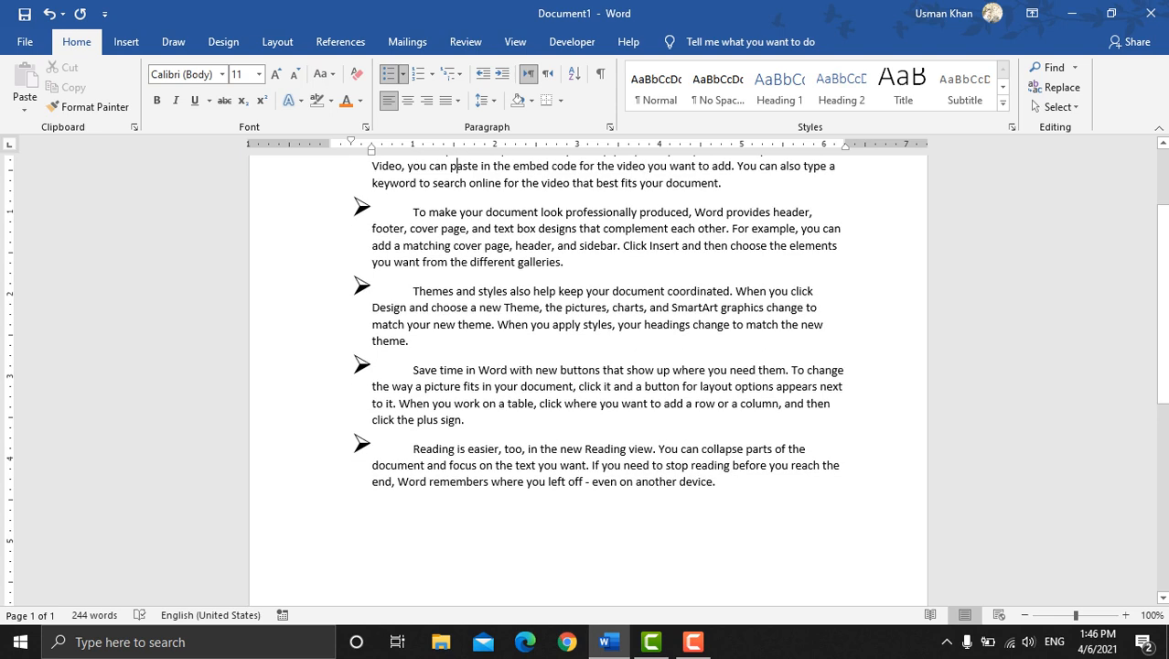
scroll(456, 167, "up", 2)
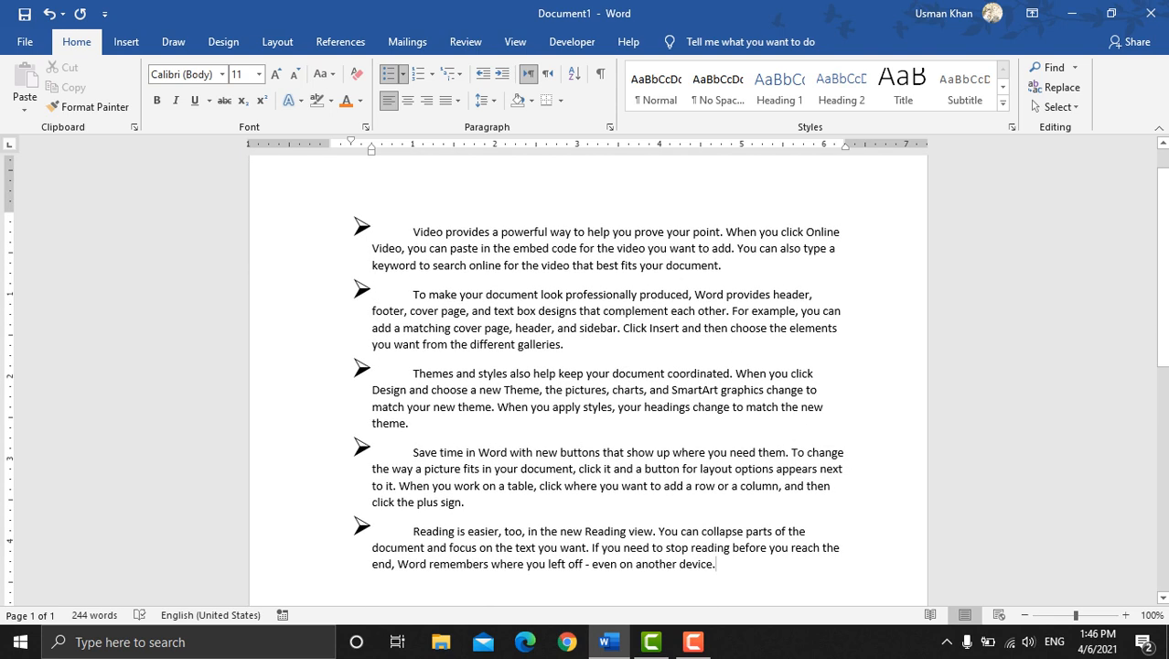
Step: Define the Wingdings solid star symbol, character code 171, as a new bullet for all the sample paragraphs
left_click_drag(718, 563, 410, 229)
left_click(402, 73)
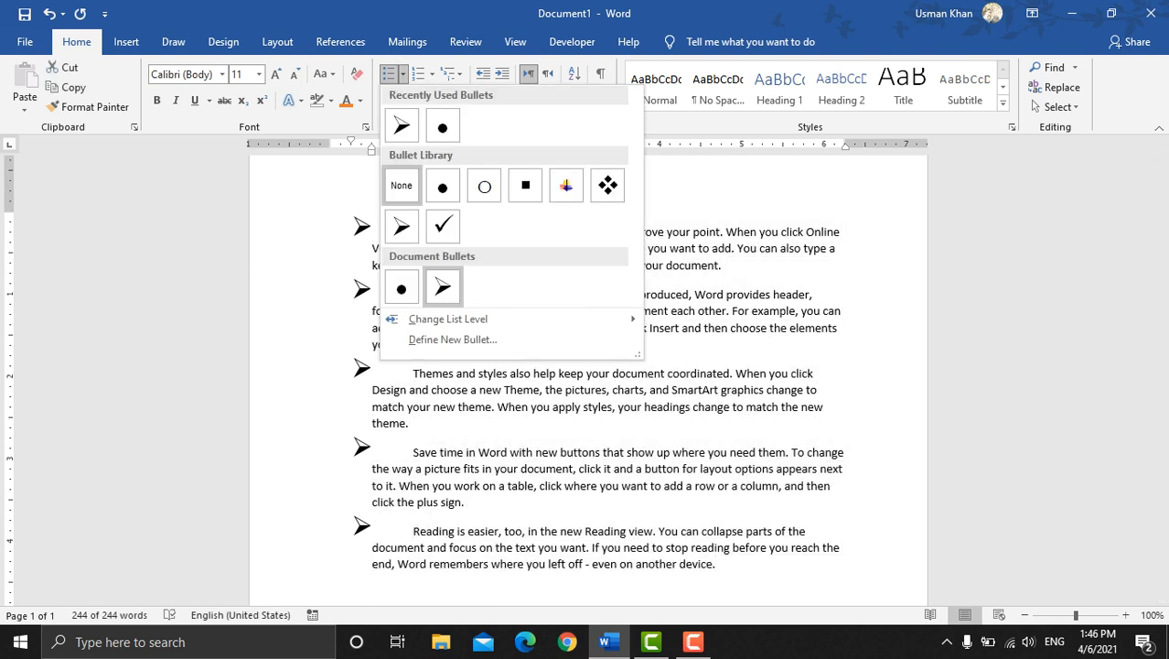
mouse_move(448, 319)
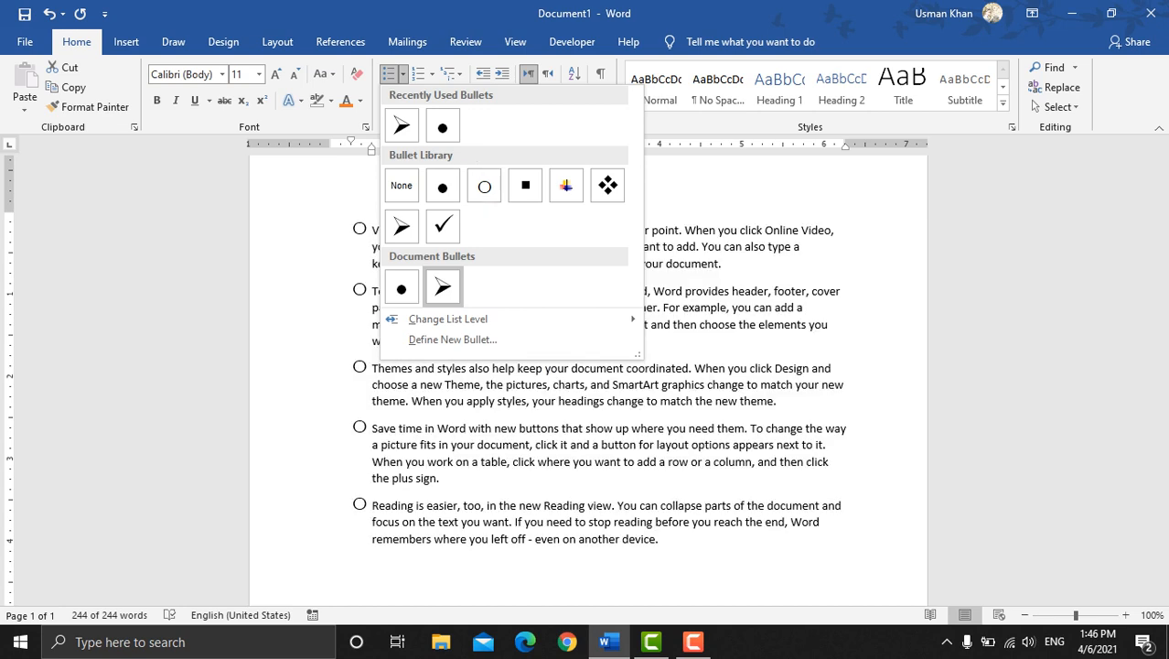
left_click(453, 340)
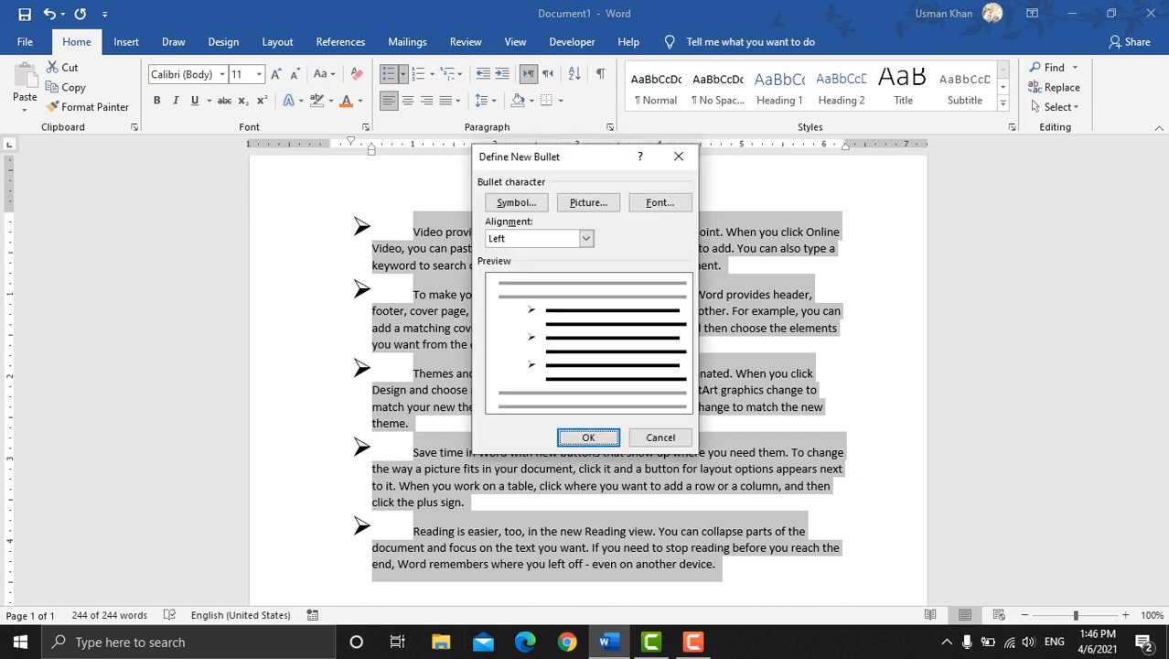
left_click(516, 202)
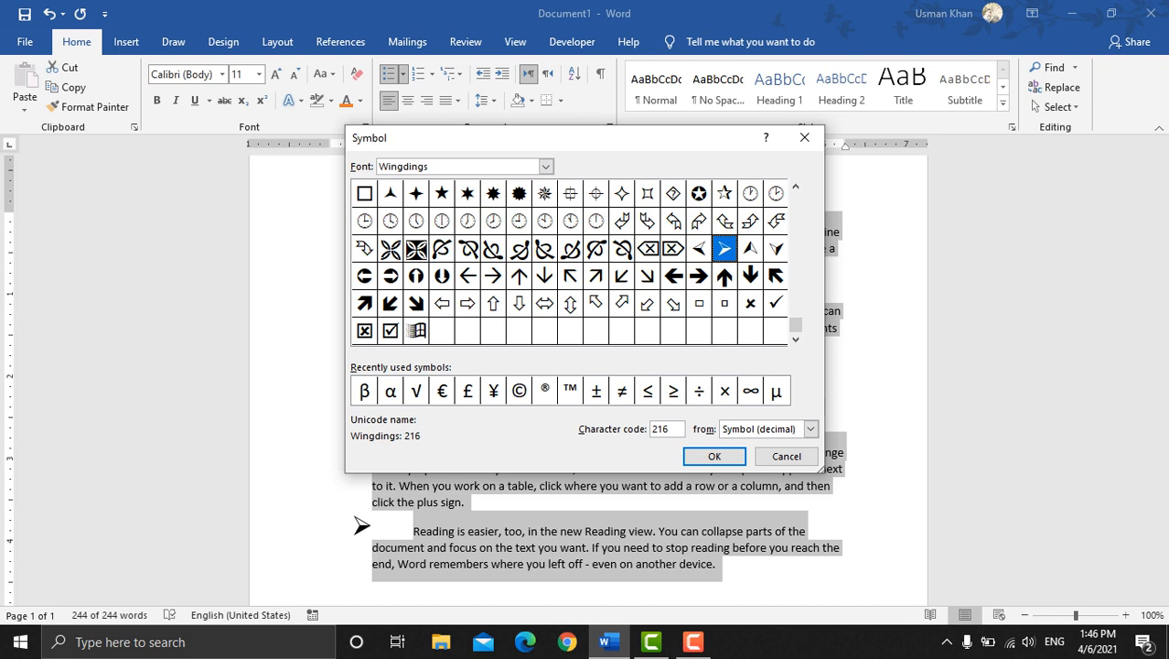
left_click(442, 193)
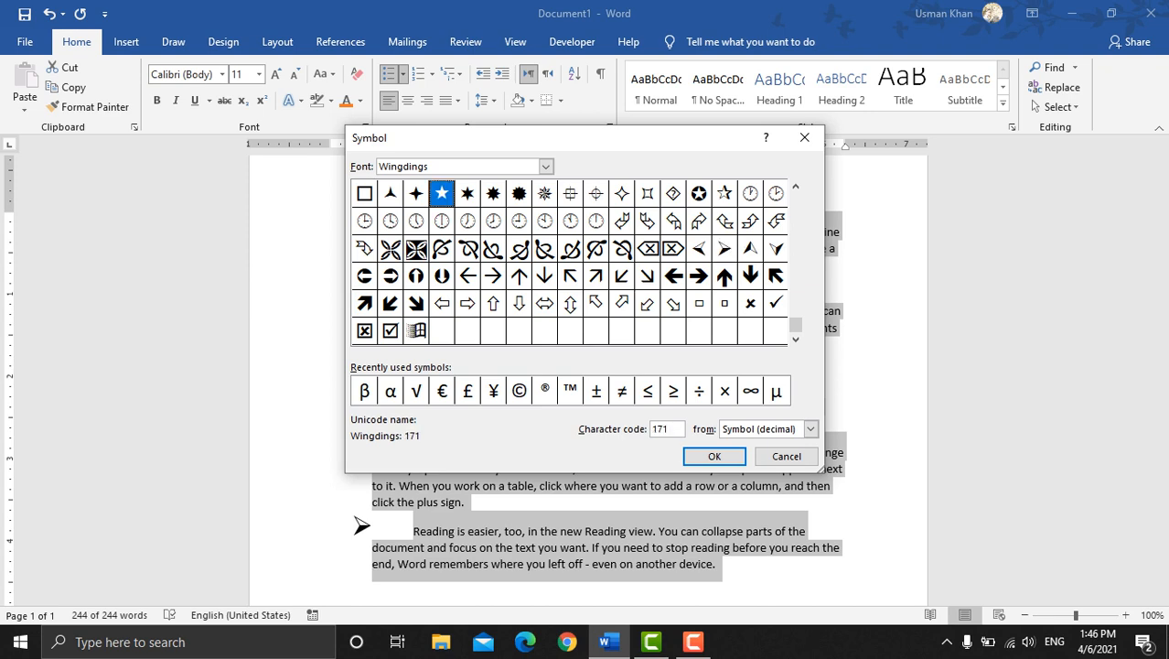
left_click(715, 455)
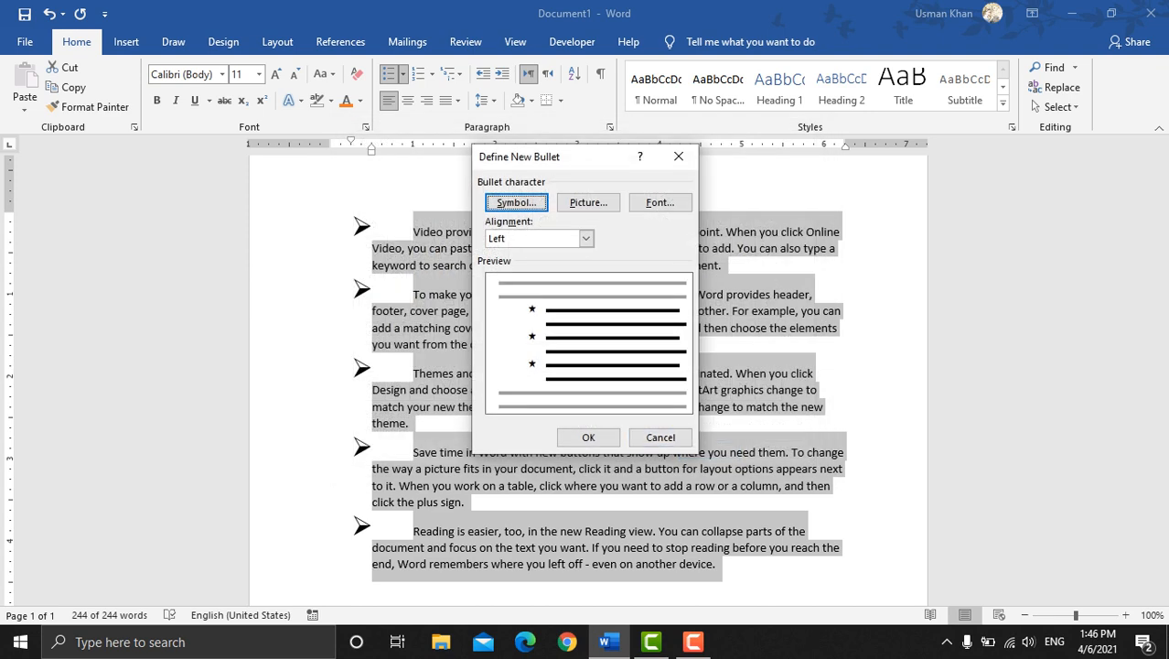
left_click(588, 438)
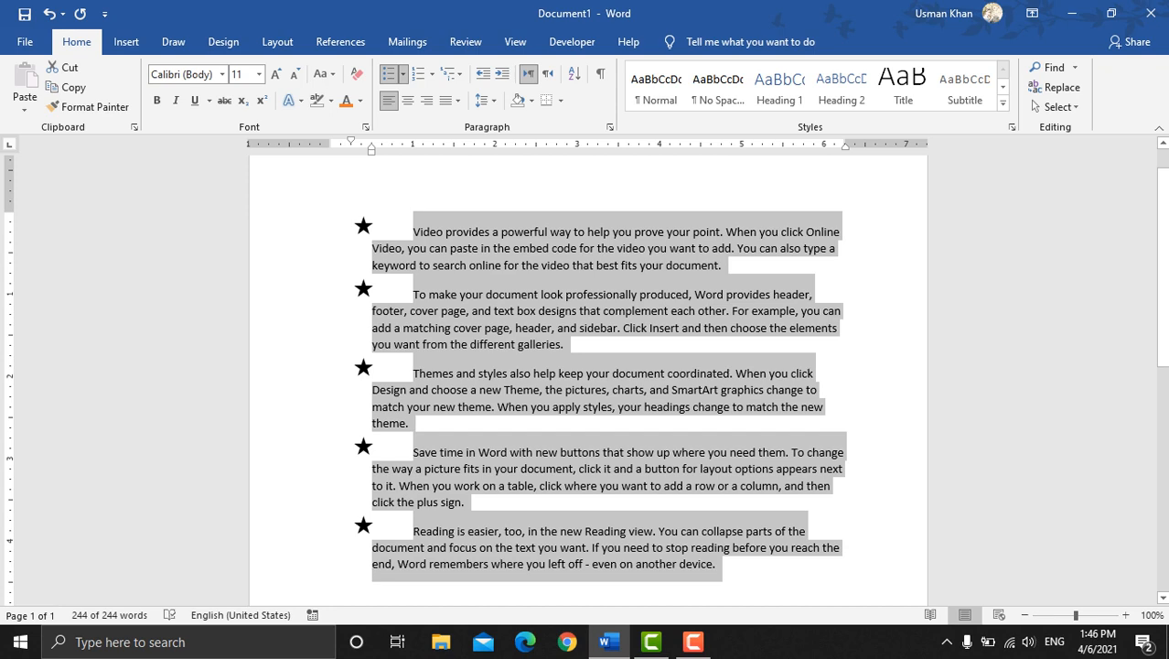
Step: Remove the star bullets from all the sample paragraphs by choosing None in the bullet library
left_click(402, 73)
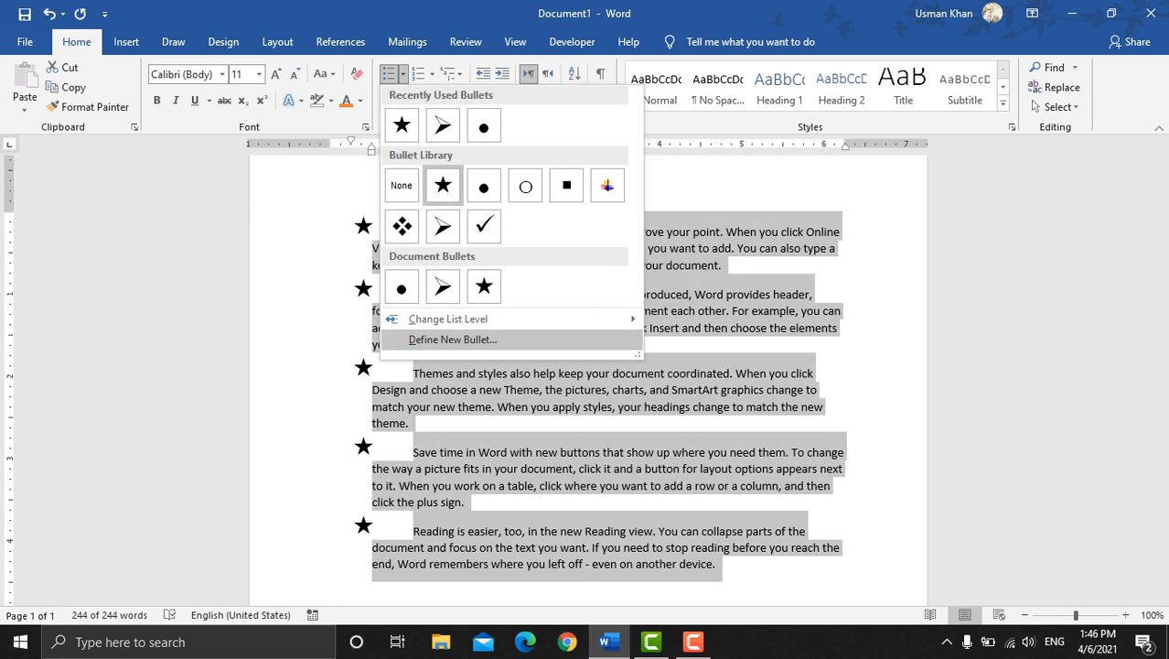
left_click(402, 74)
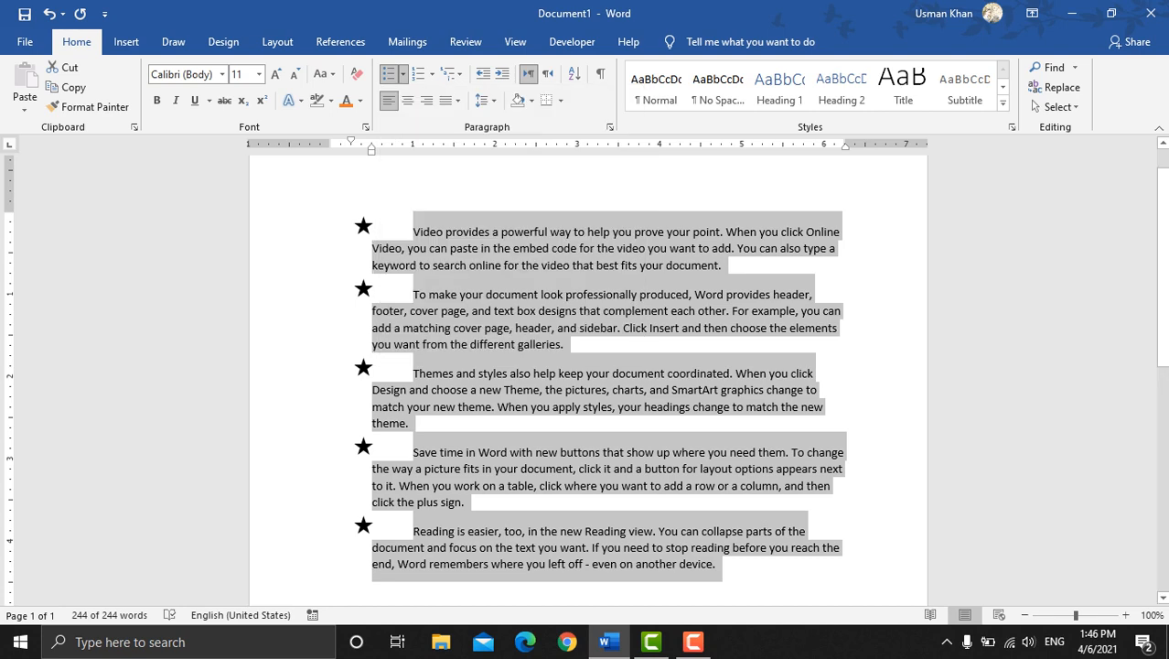
left_click(403, 74)
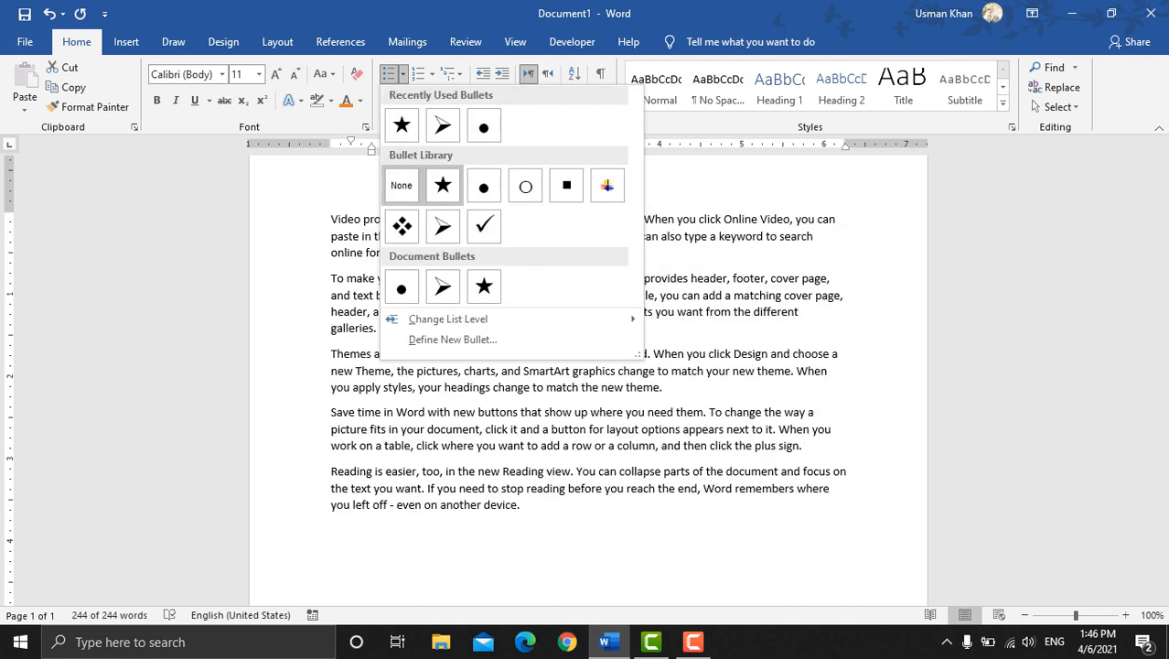
left_click(400, 185)
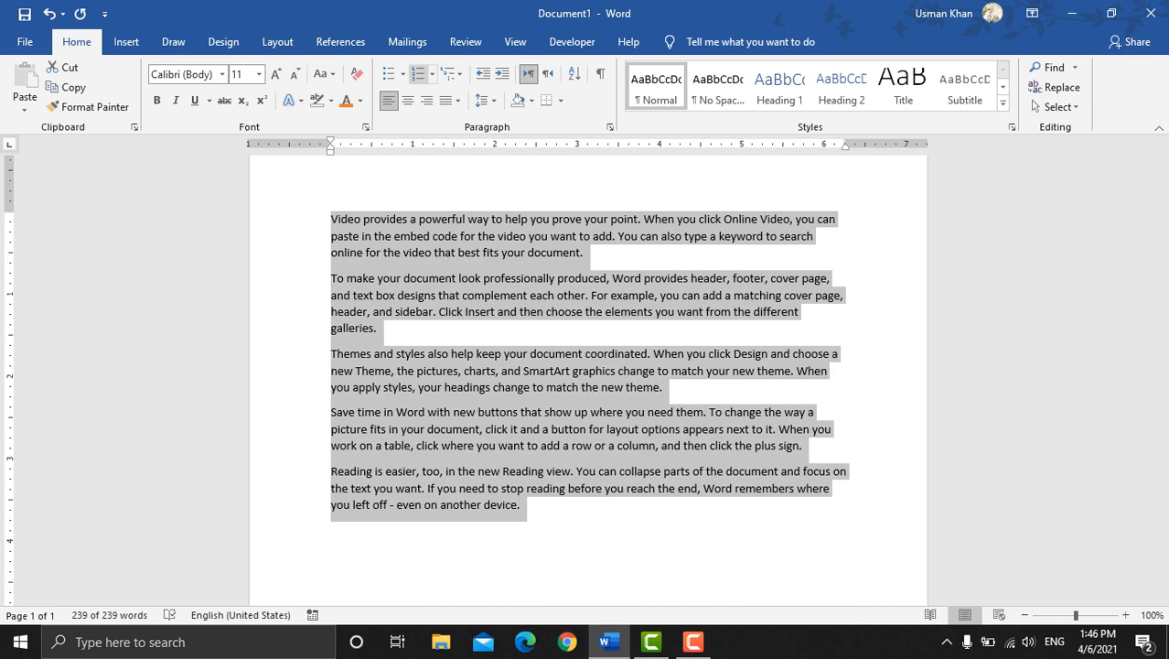
Step: Examine the numbering library and the number styles offered for a new number format, and close without defining one
left_click(432, 73)
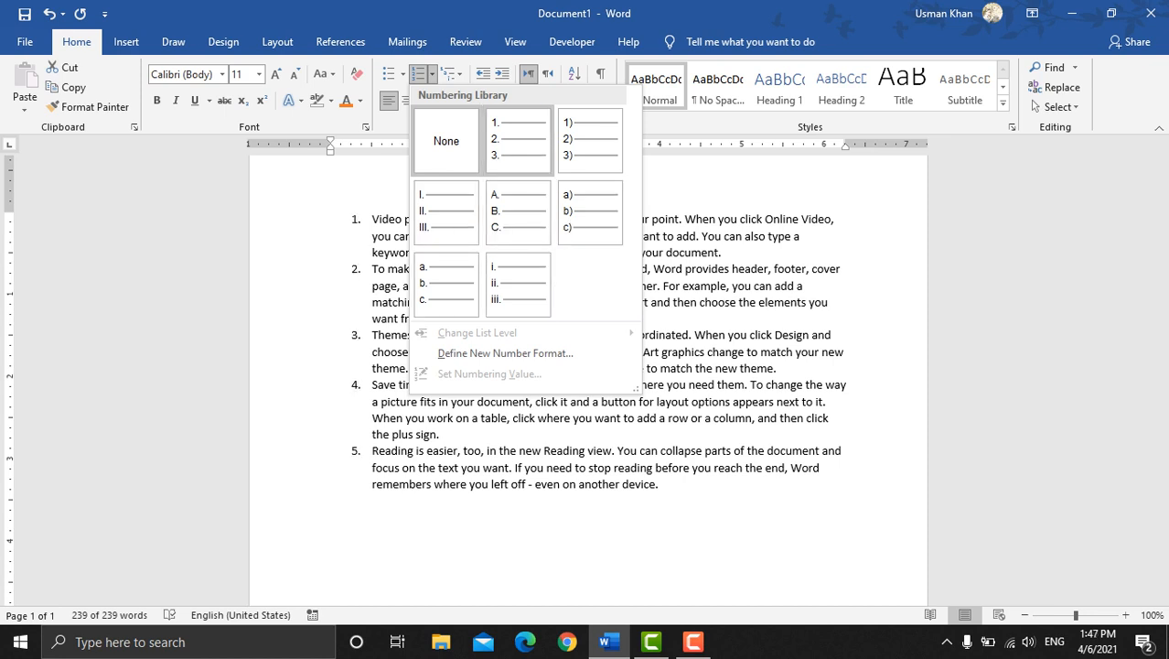
left_click(446, 141)
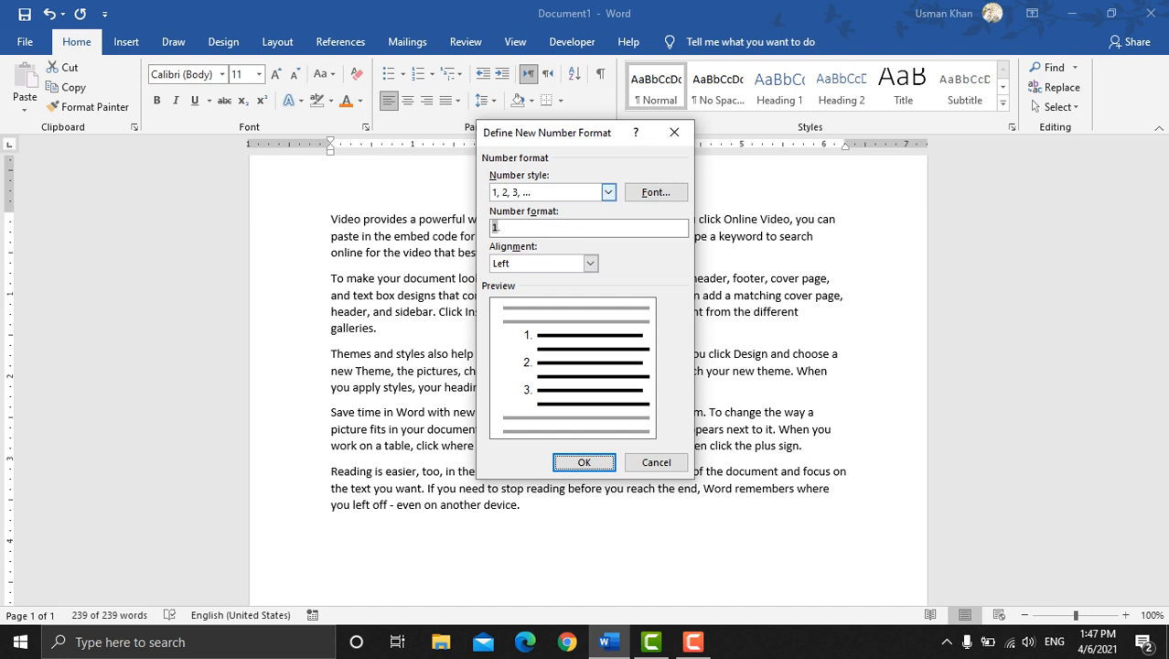
left_click(607, 191)
key("Down")
key("Down")
key("Down")
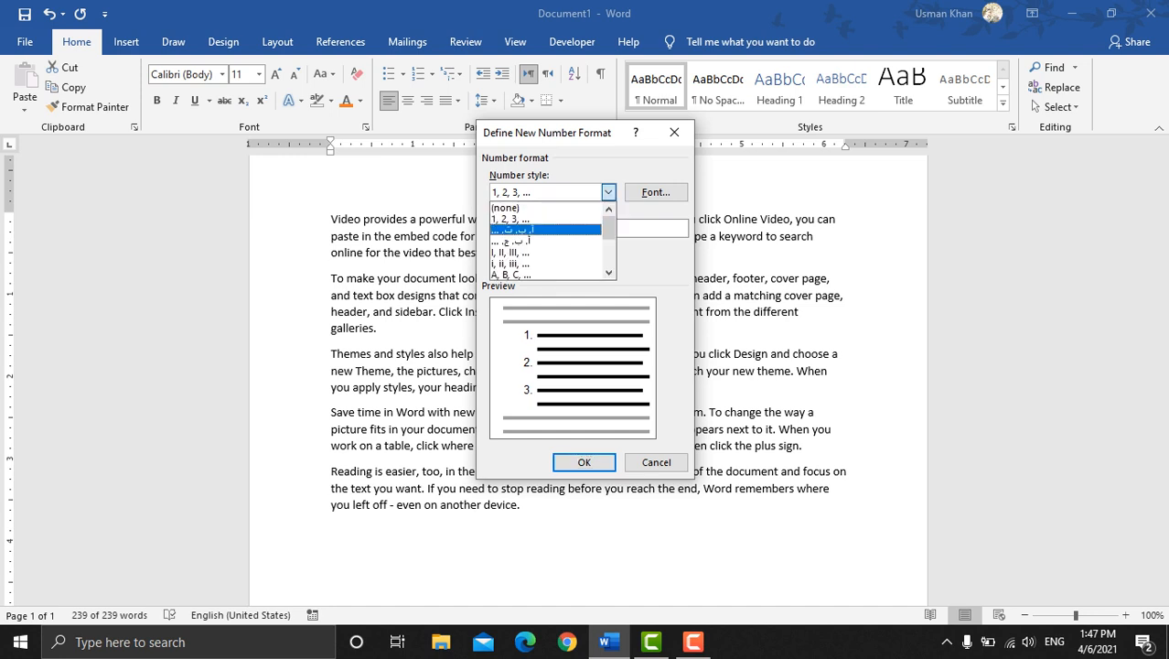
key("Down")
key("Down")
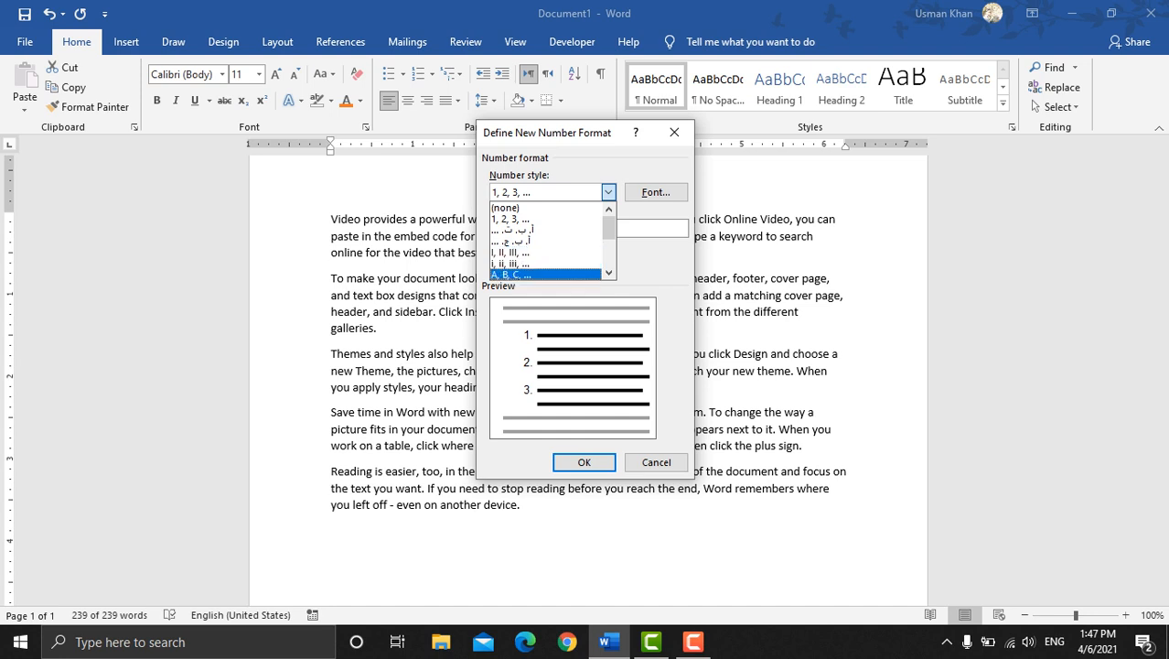
scroll(546, 240, "down", 5)
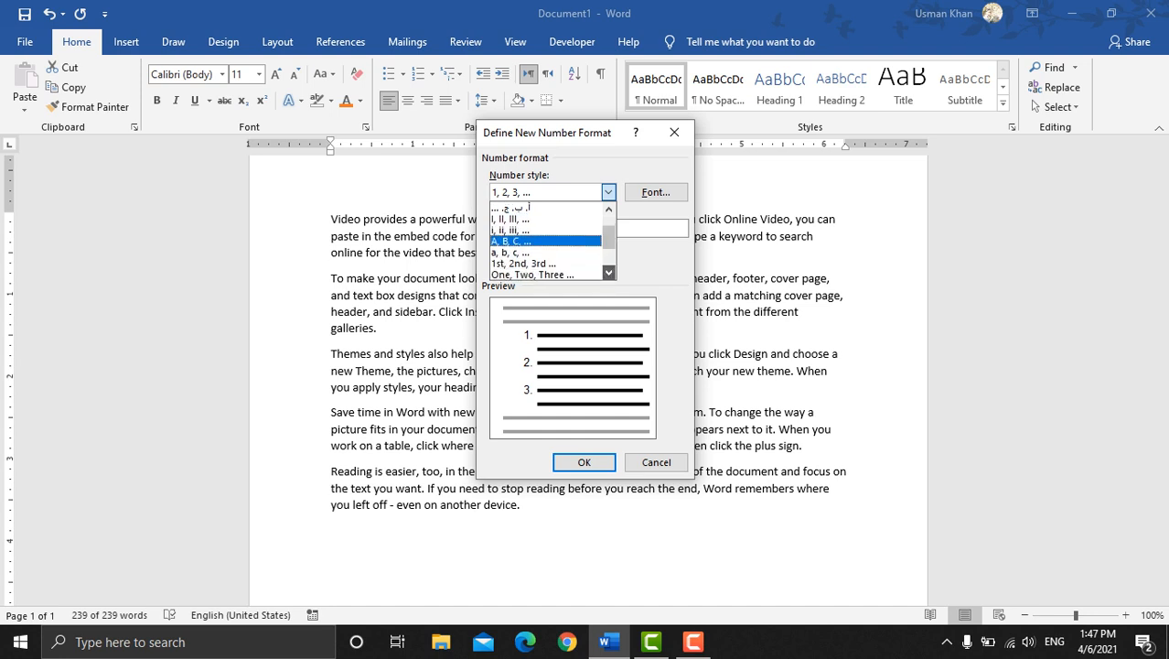
scroll(545, 240, "down", 2)
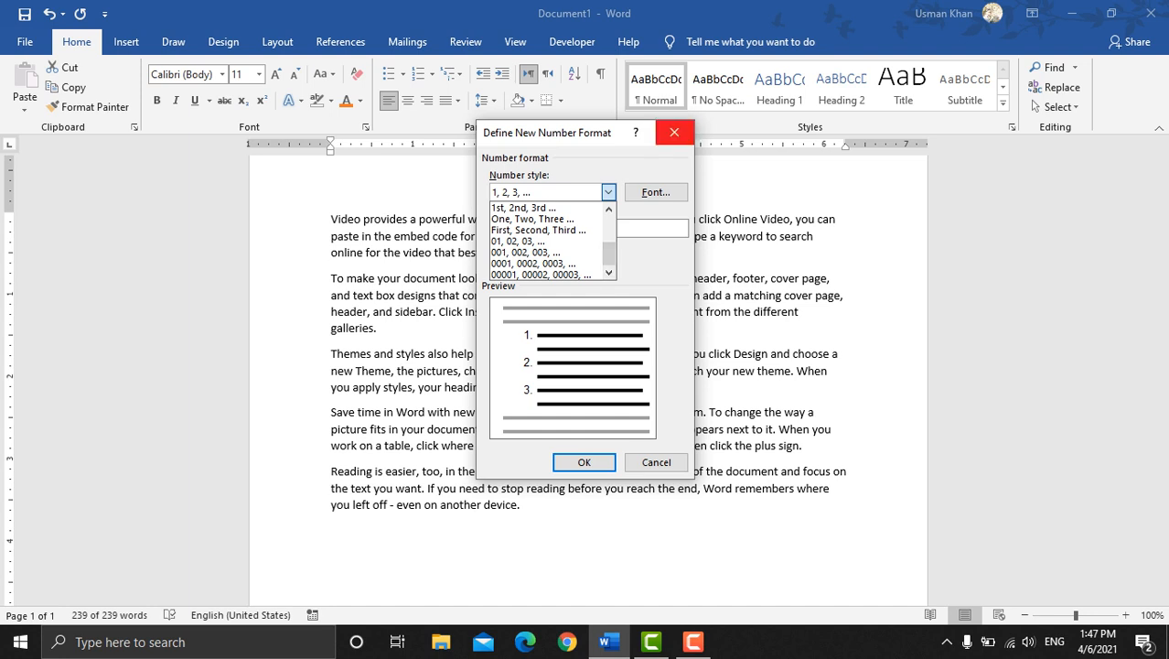
left_click(675, 134)
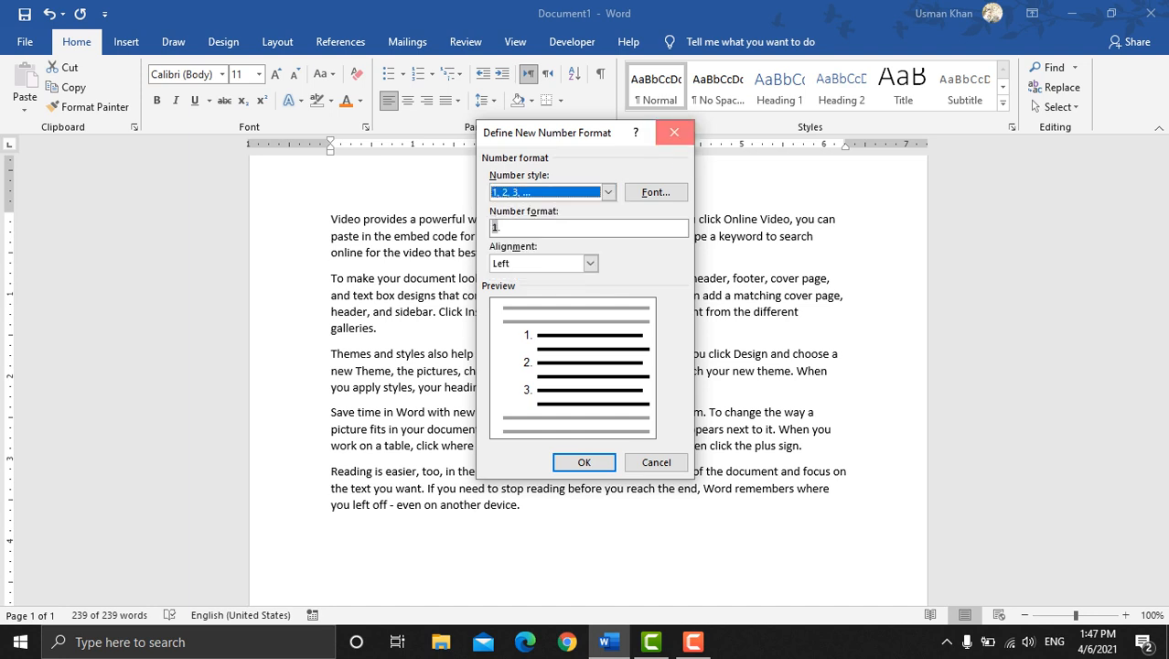
left_click(675, 132)
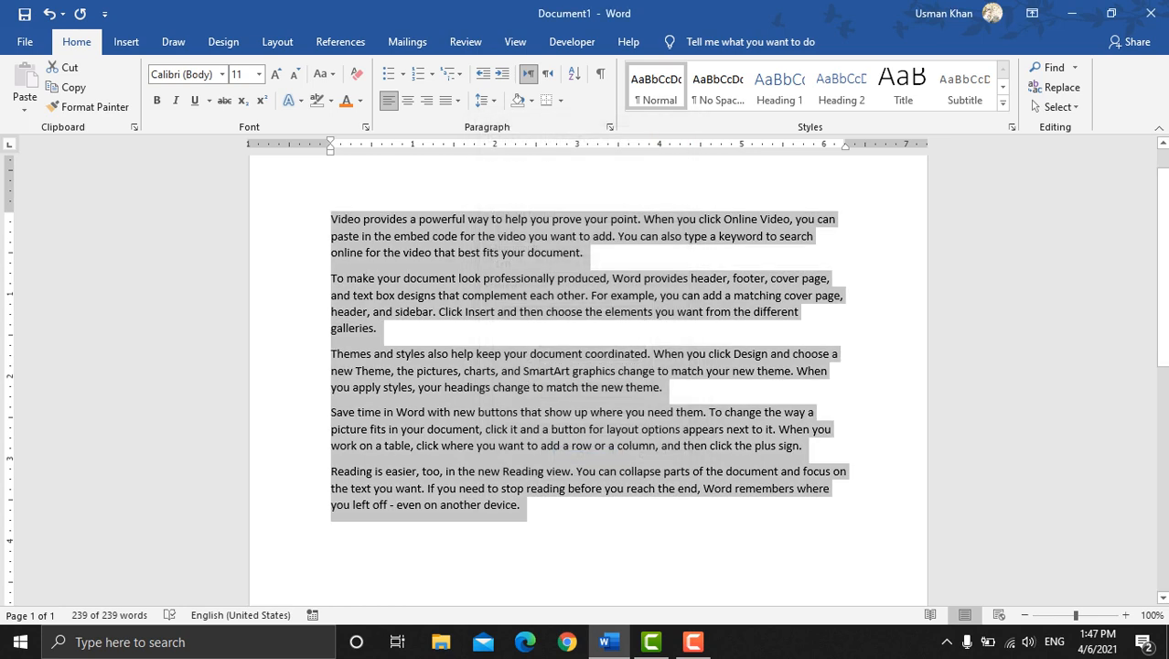
Step: Preview the 1., 1.1., 1.1.1. multilevel list in the list library without applying it
left_click(452, 73)
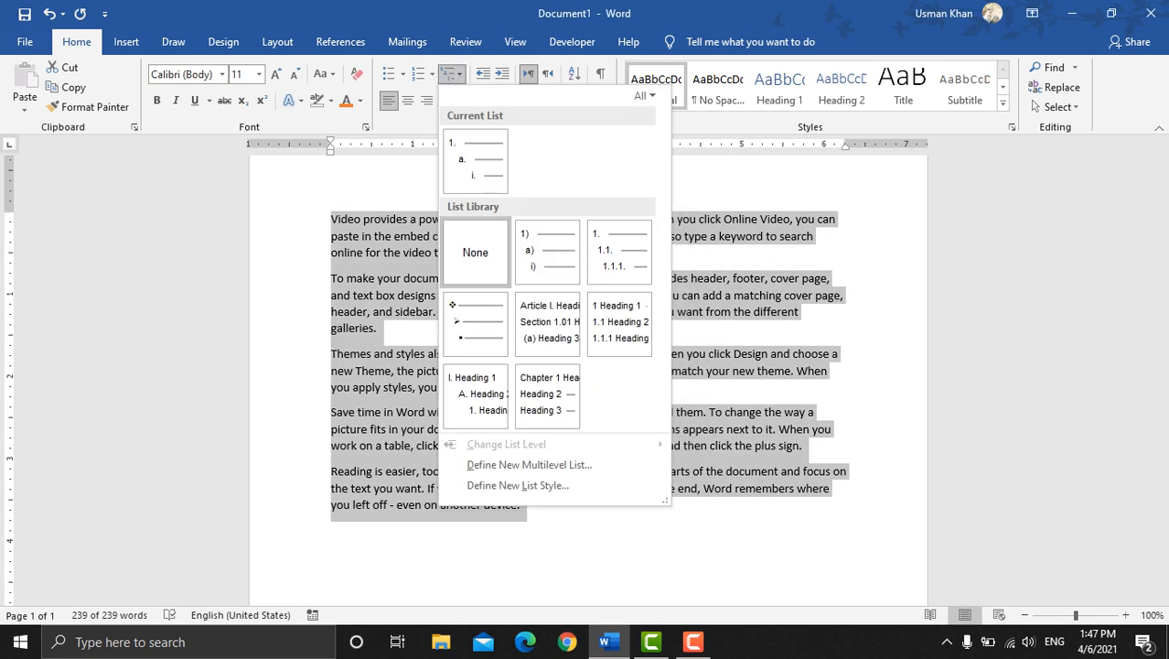
mouse_move(620, 253)
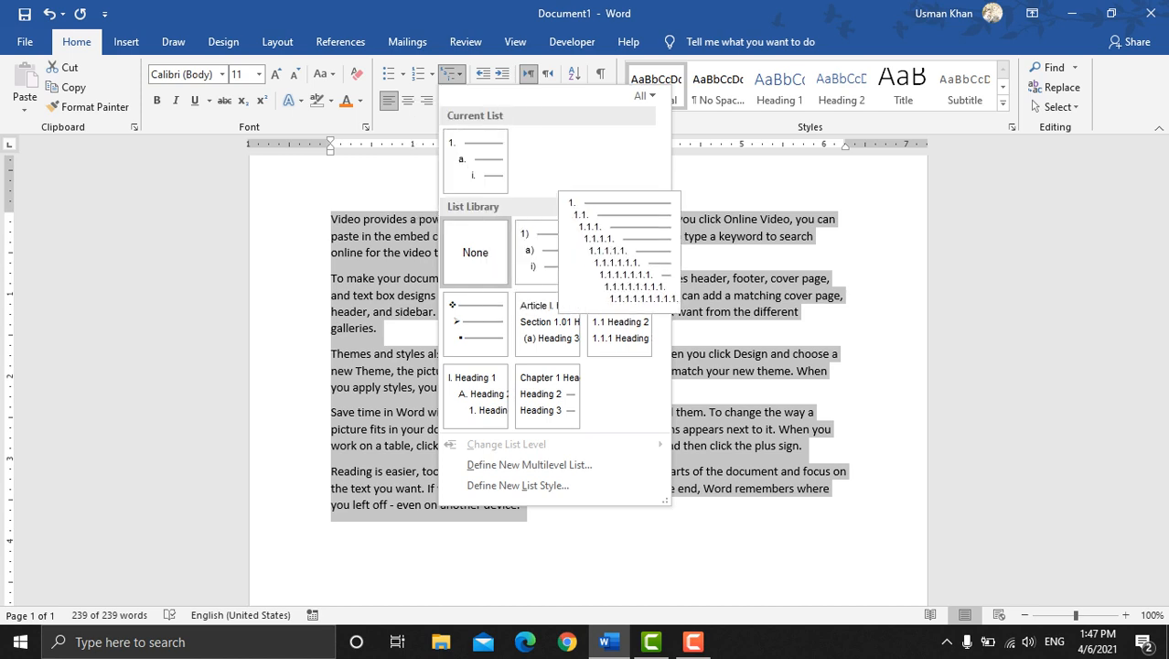
key("Escape")
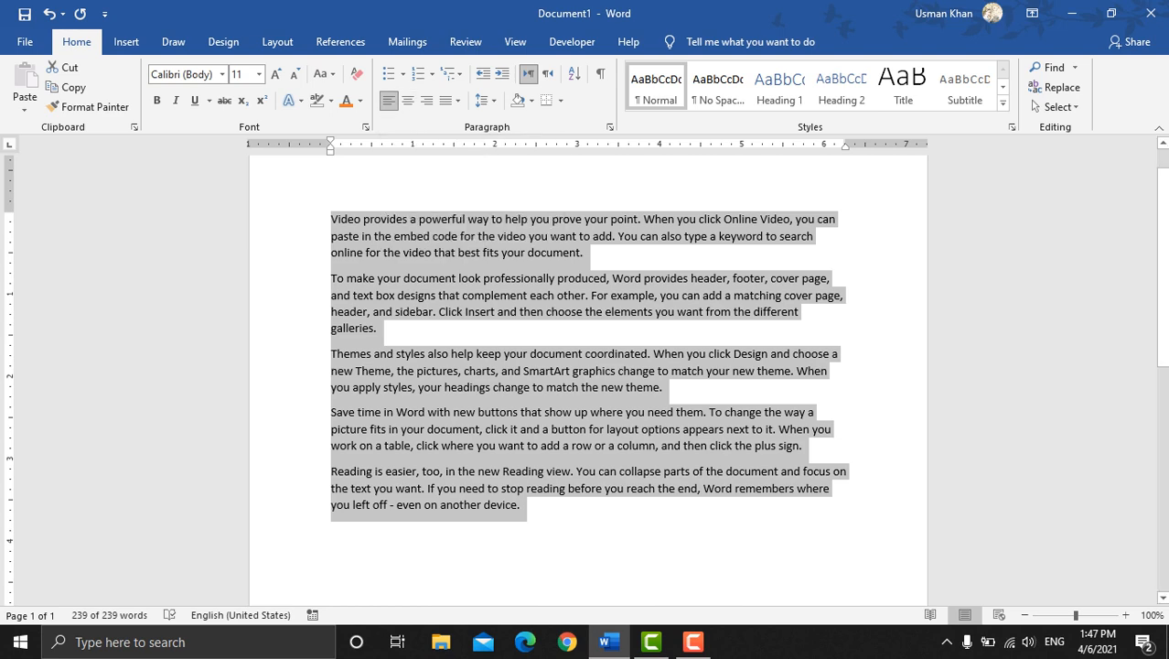
Step: Try centered, left and right alignment on all the paragraphs, and finally justify them
key("ctrl+e")
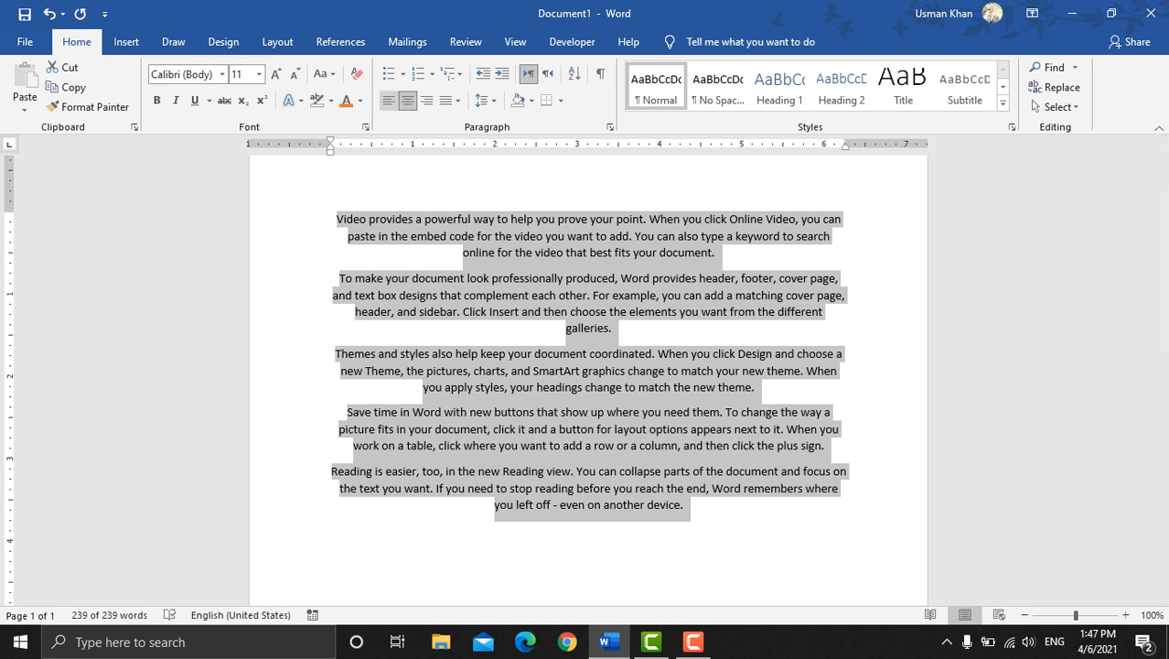
key("ctrl+l")
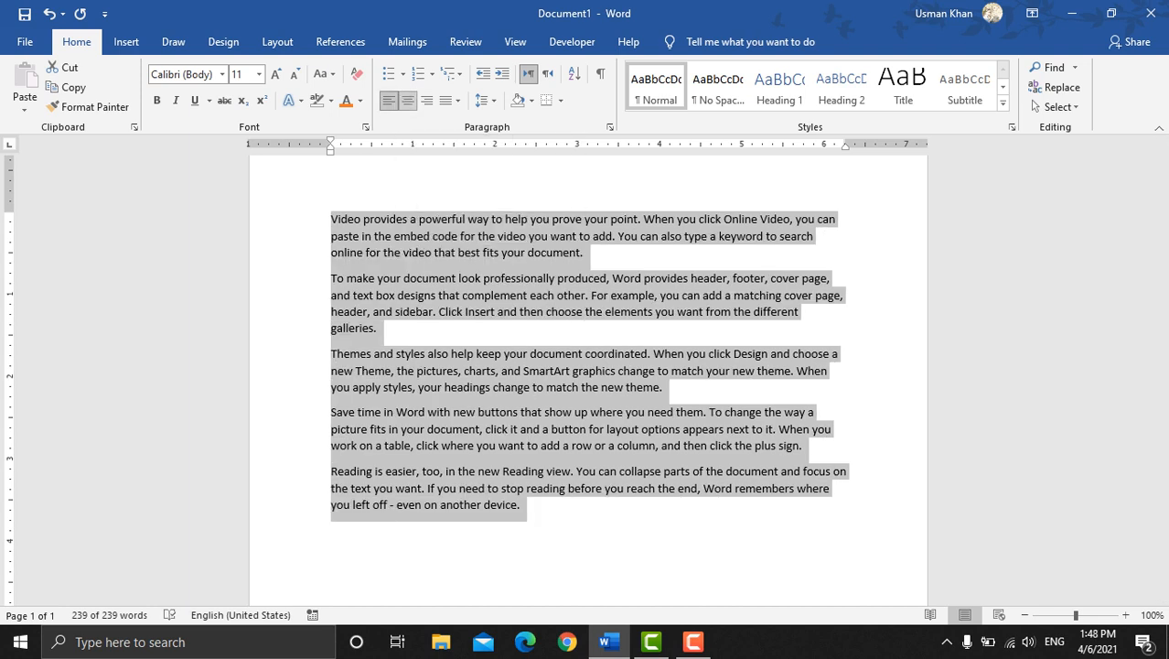
key("ctrl+e")
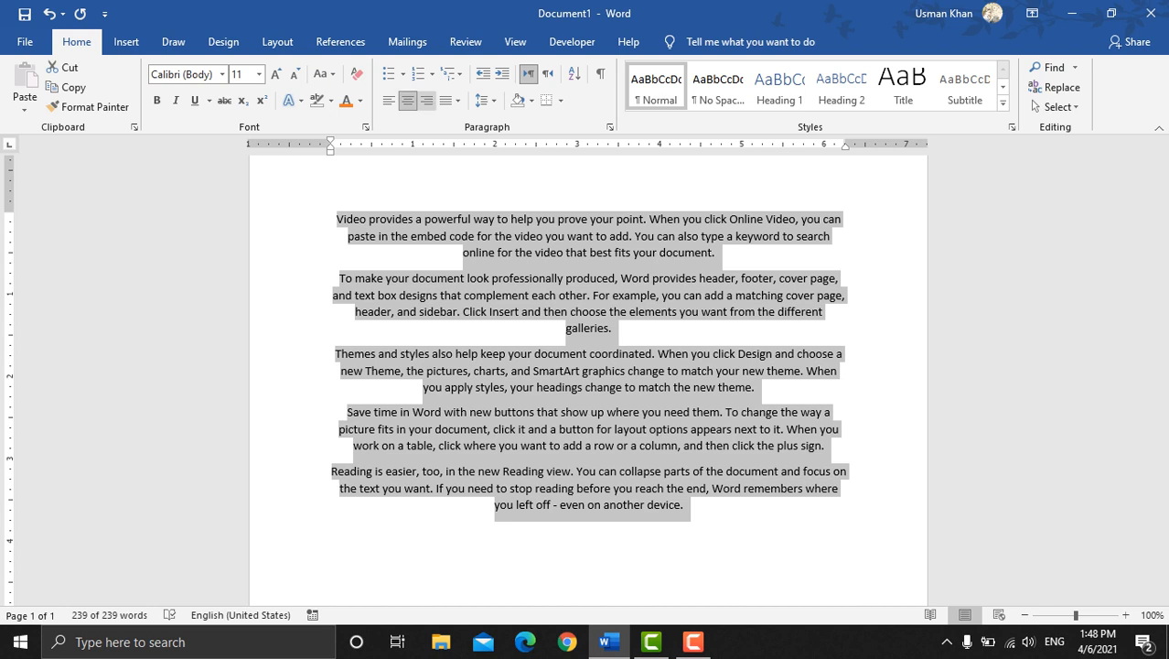
left_click(427, 100)
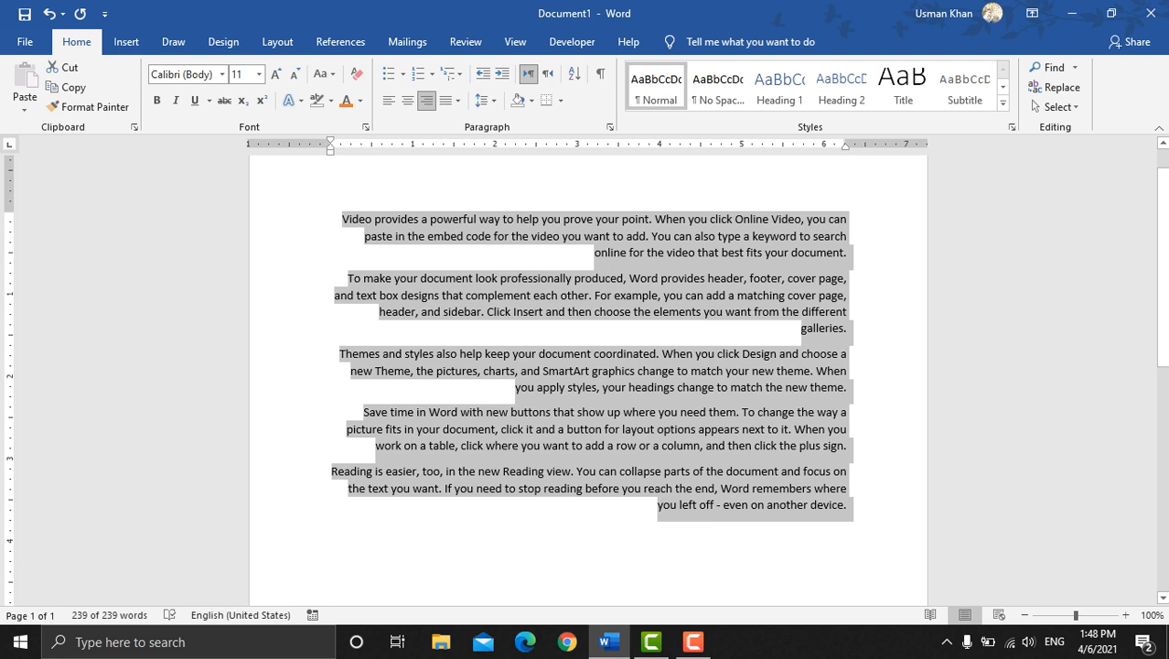
left_click(459, 101)
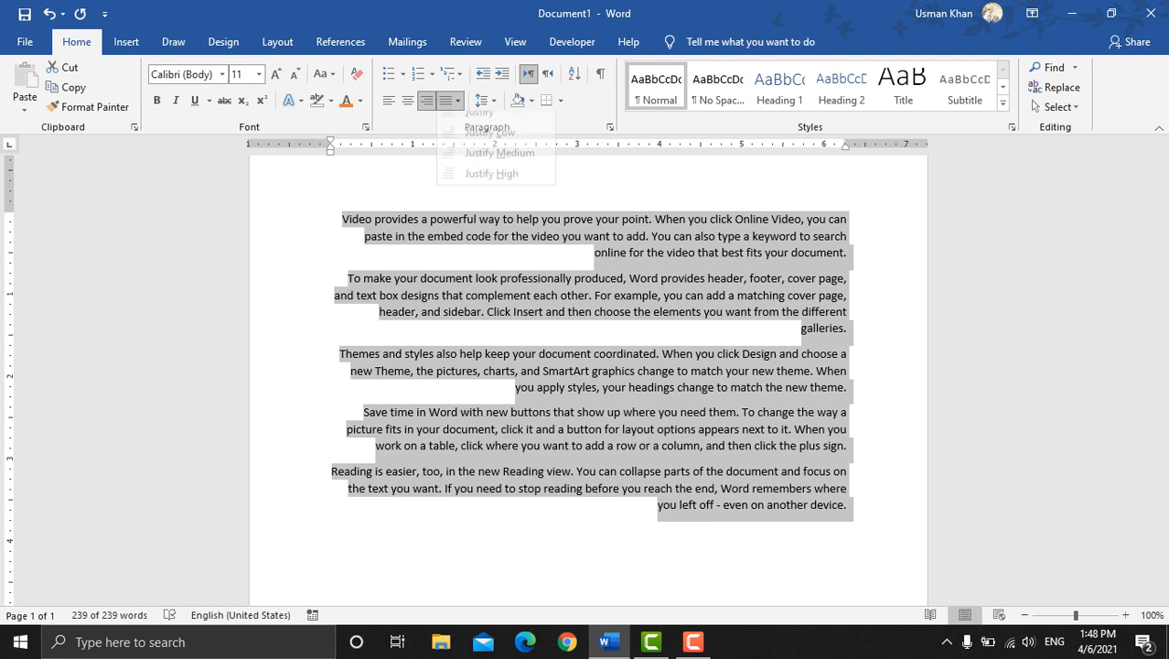
left_click(481, 121)
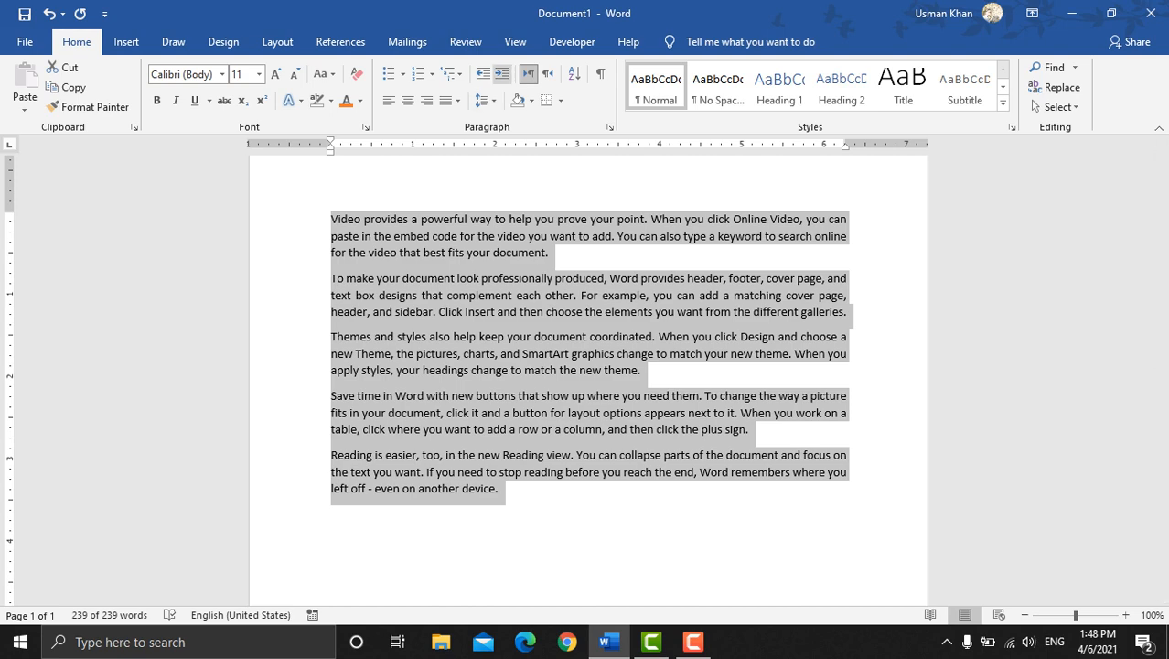
Step: Increase the left indent of all the justified paragraphs by four levels
left_click(502, 73)
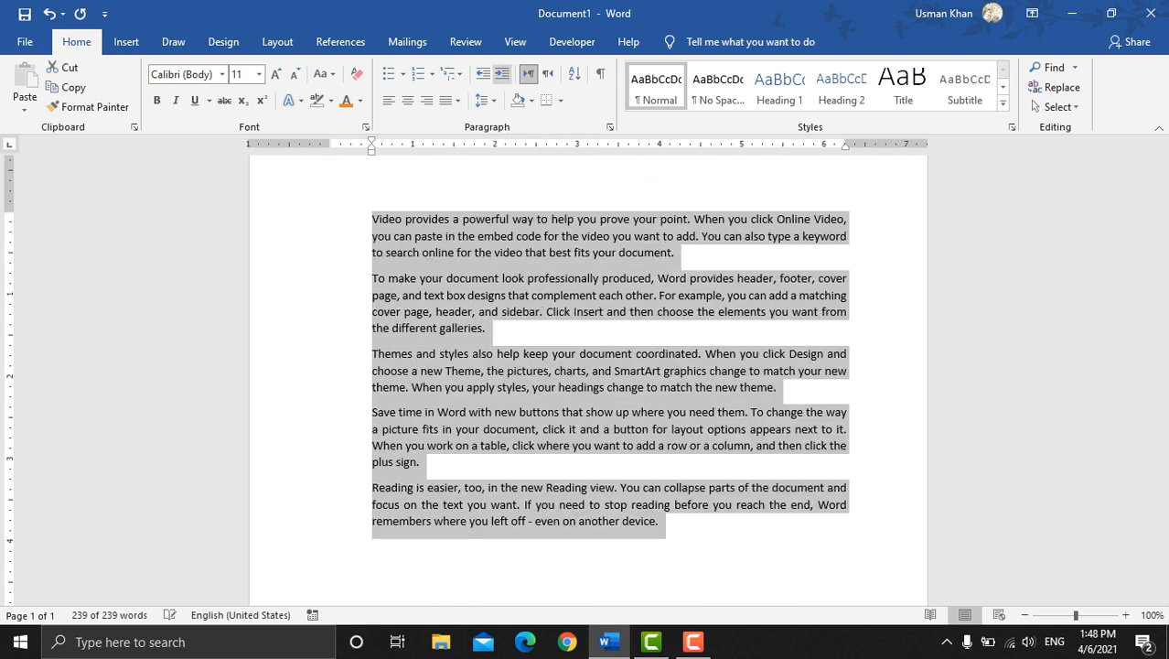
left_click(501, 73)
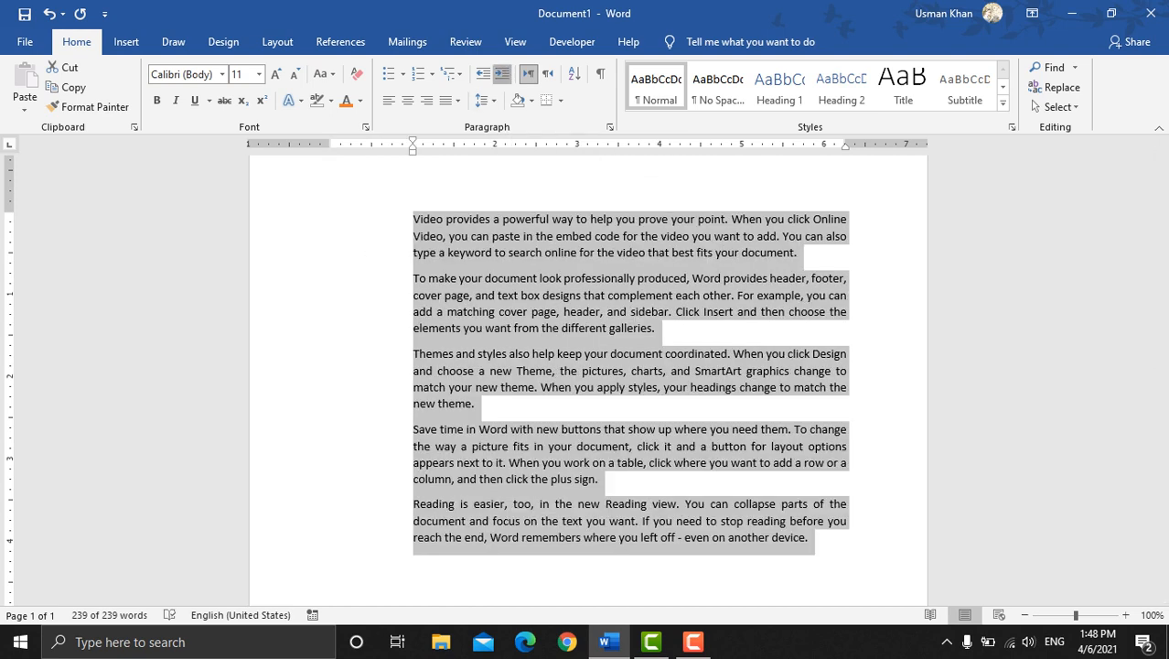
left_click(501, 73)
left_click(502, 73)
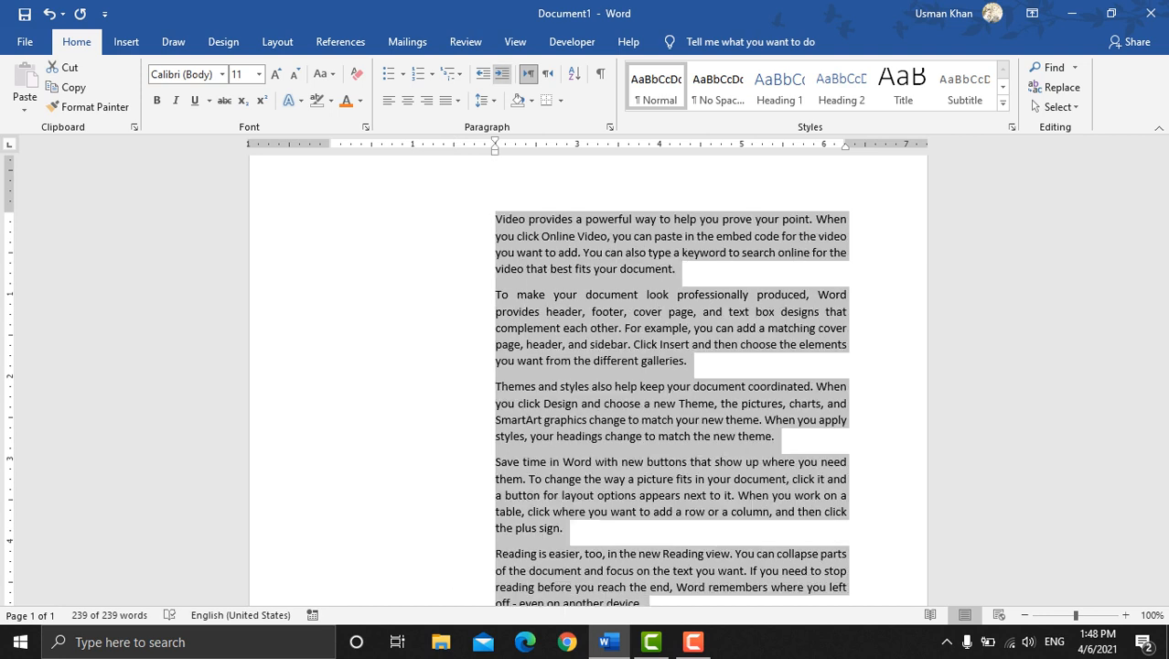
Step: Decrease the indent of all the paragraphs by four levels, back to the left margin
left_click(482, 74)
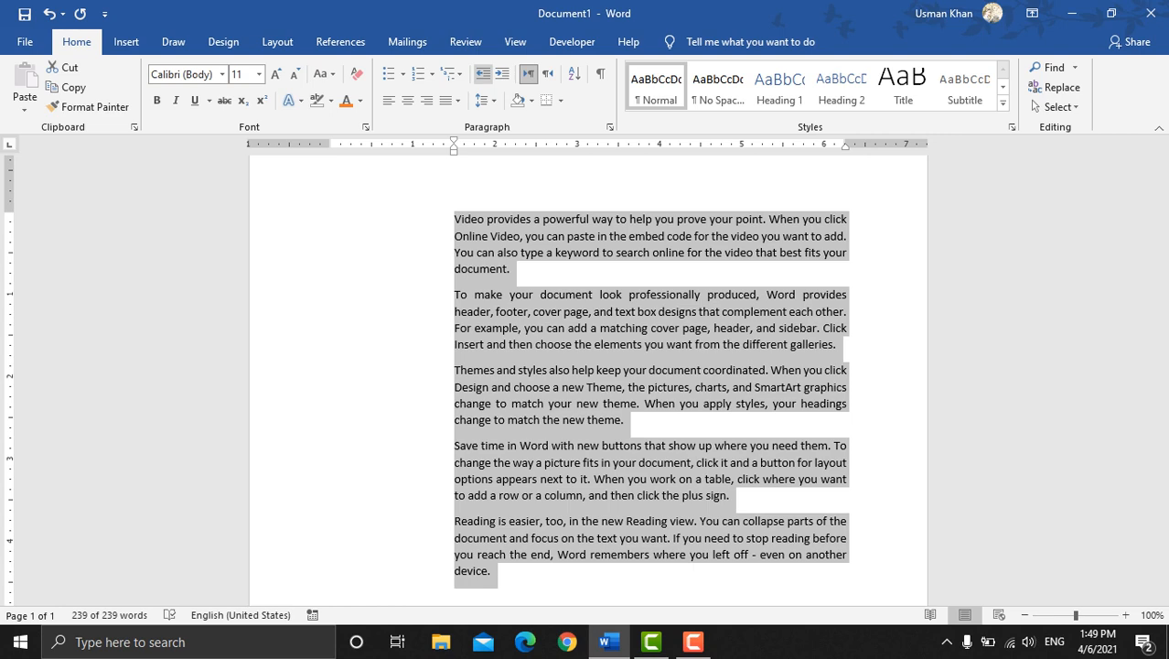
left_click(483, 73)
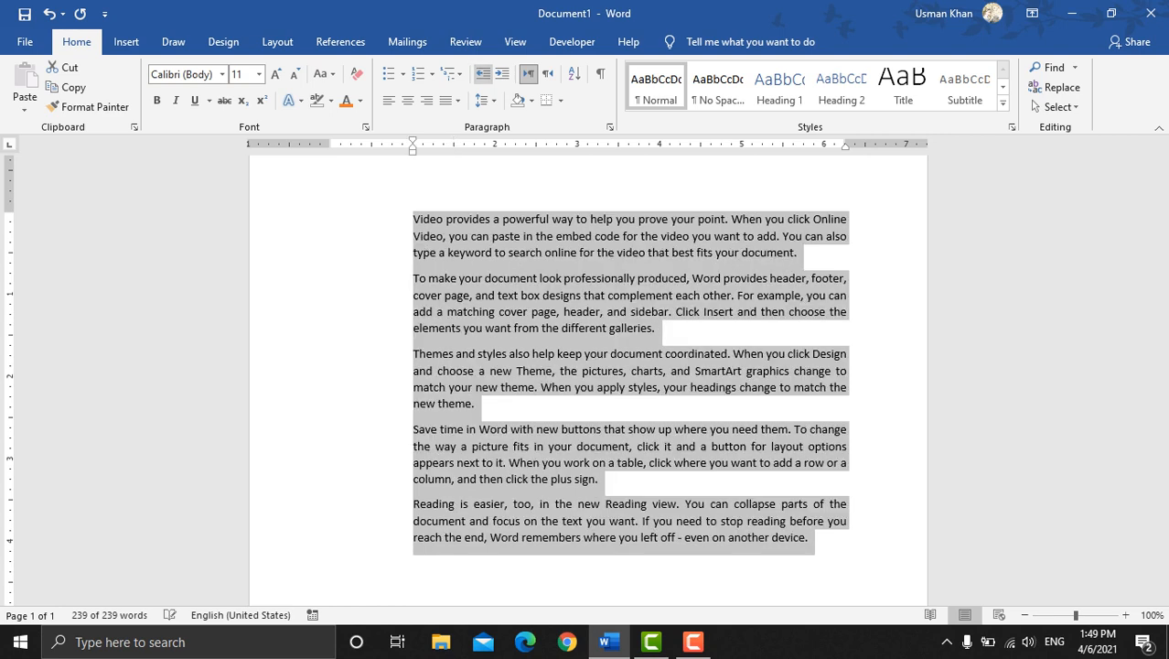
left_click(482, 73)
left_click(482, 73)
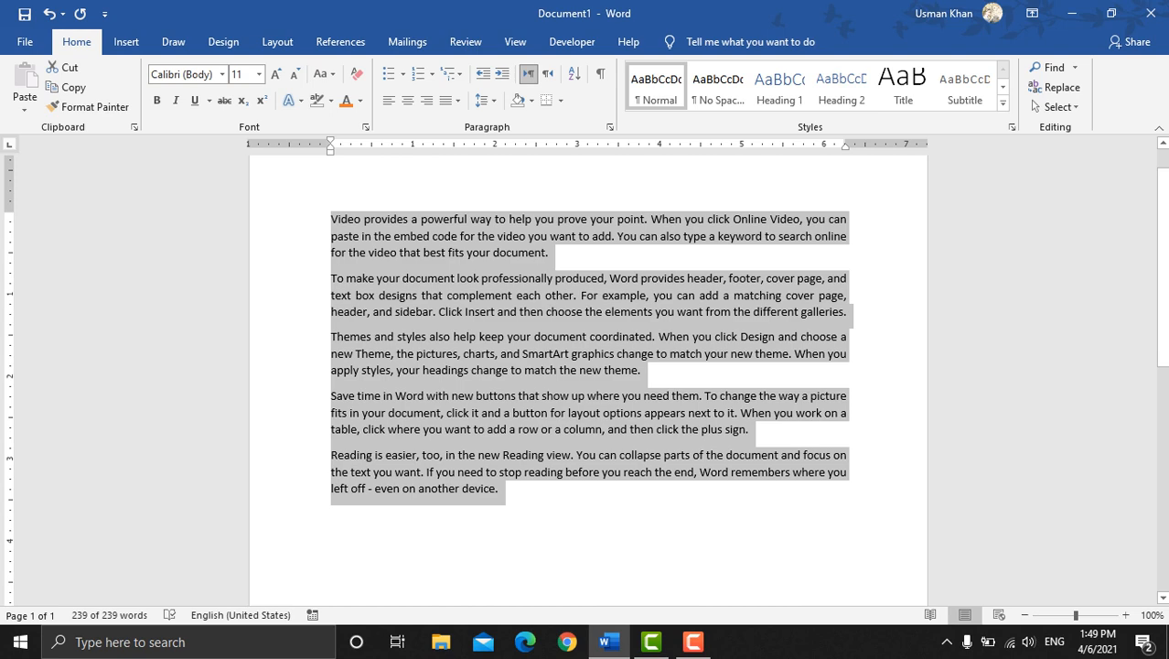
Step: Indent all the paragraphs three levels from the left margin, to 1.5 inches
left_click(502, 74)
left_click(502, 75)
left_click(503, 74)
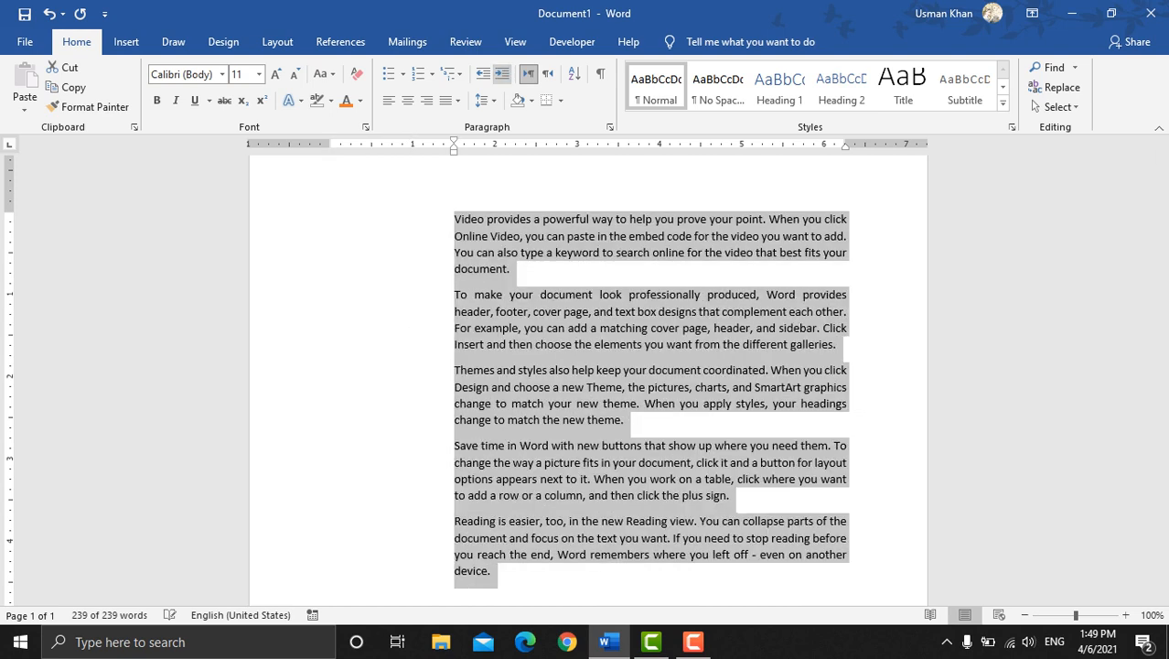
Step: Increase the indent of all the paragraphs to 2 inches and bring them back to the left margin
left_click(503, 74)
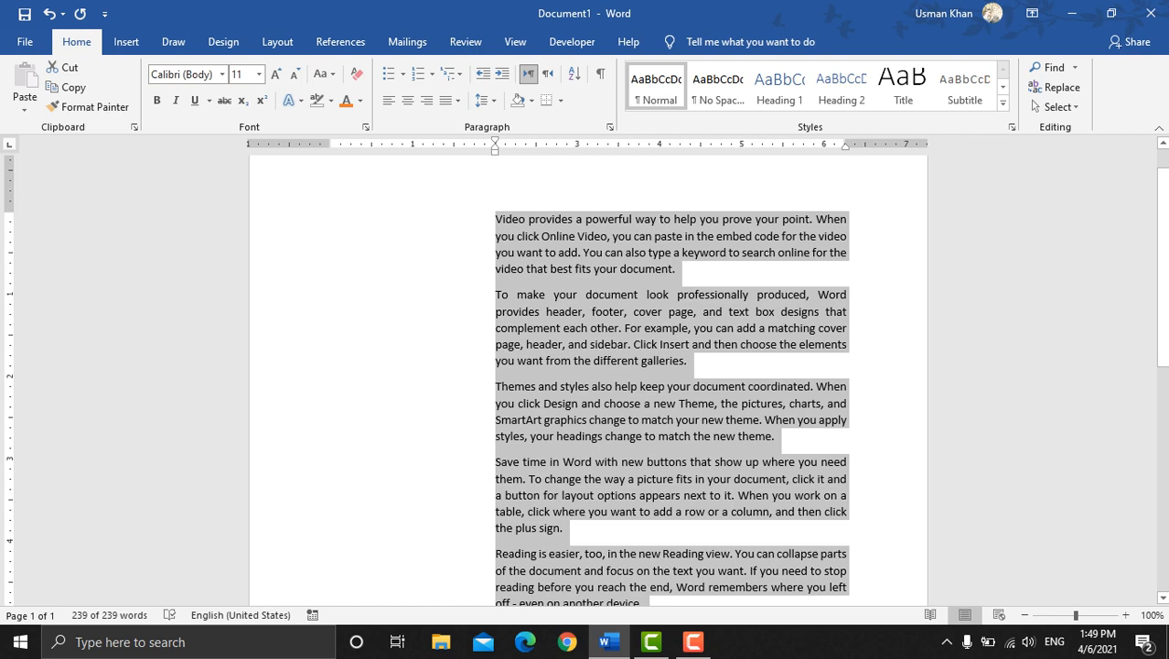
left_click(484, 74)
left_click(483, 74)
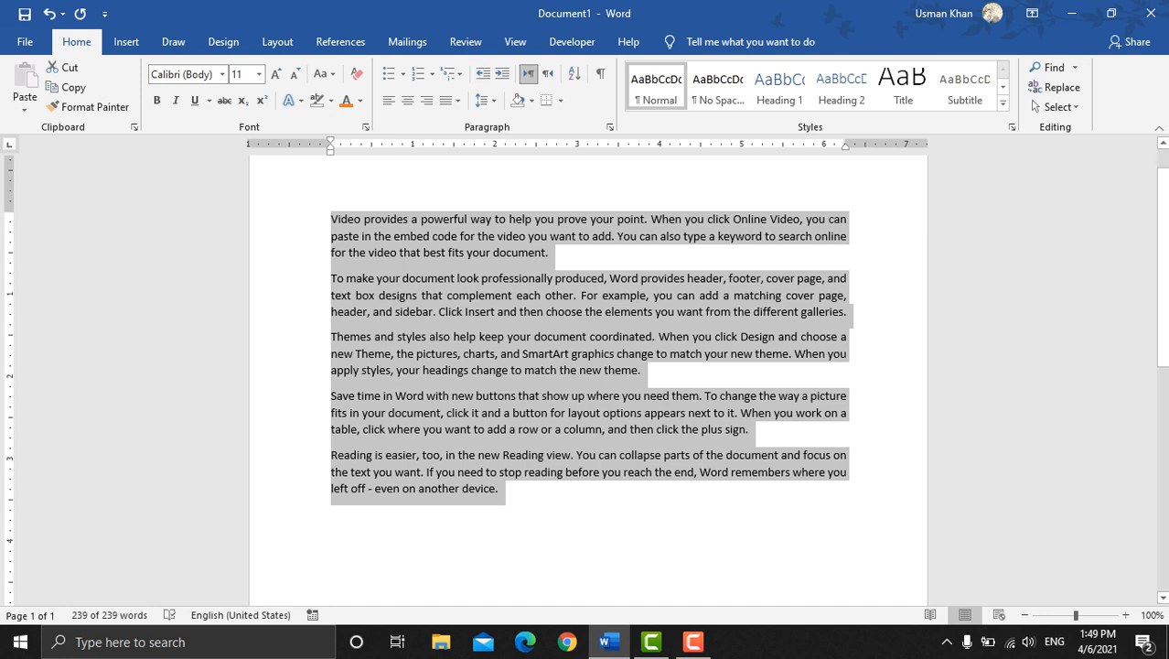
Step: Indent only the first two paragraphs three levels from the left margin, to 1.5 inches
left_click(573, 295)
left_click_drag(851, 316, 331, 220)
left_click(502, 73)
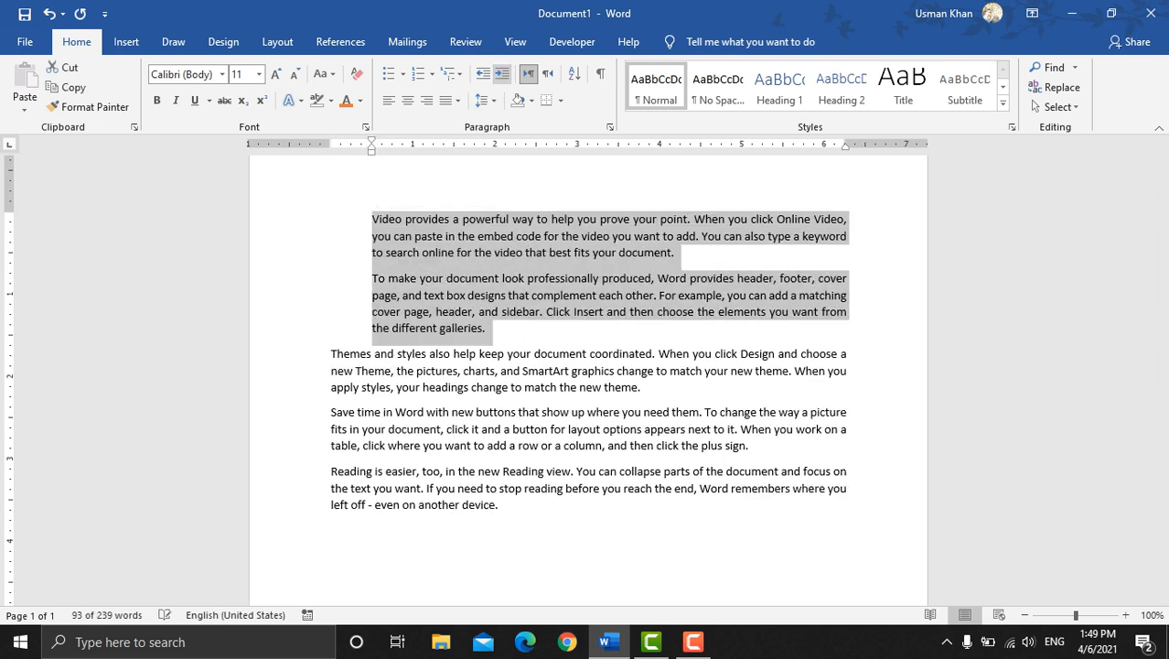
left_click(502, 73)
left_click(502, 74)
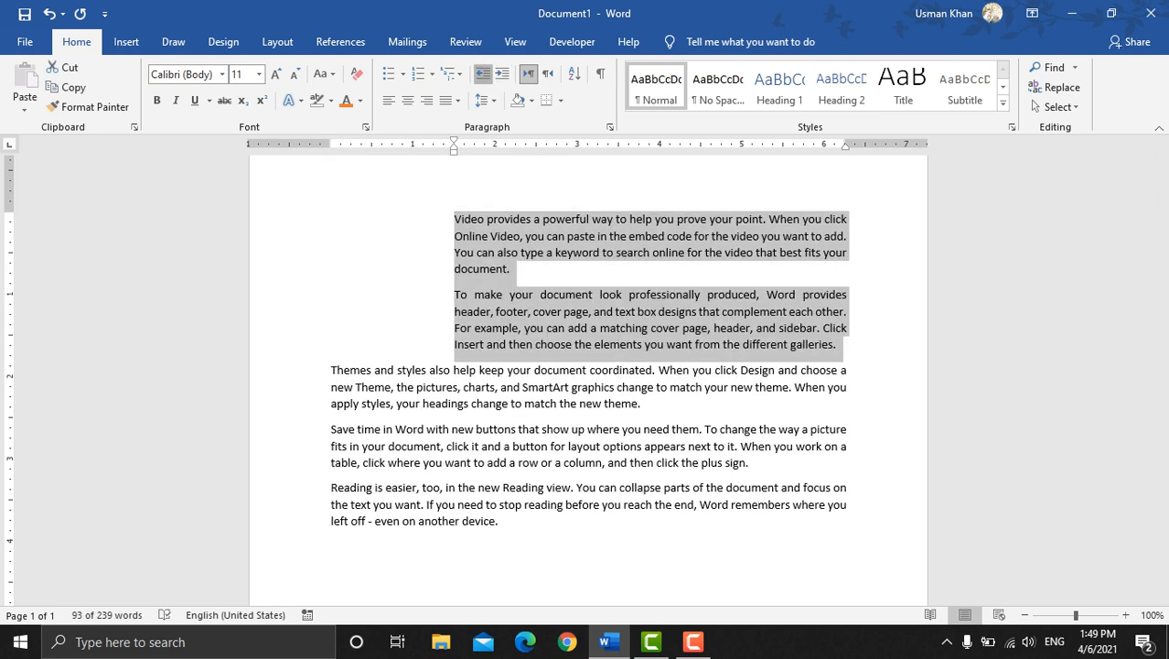
Step: Decrease the indent of the first two paragraphs by three levels, back to the left margin
left_click(482, 74)
left_click(483, 74)
left_click(483, 74)
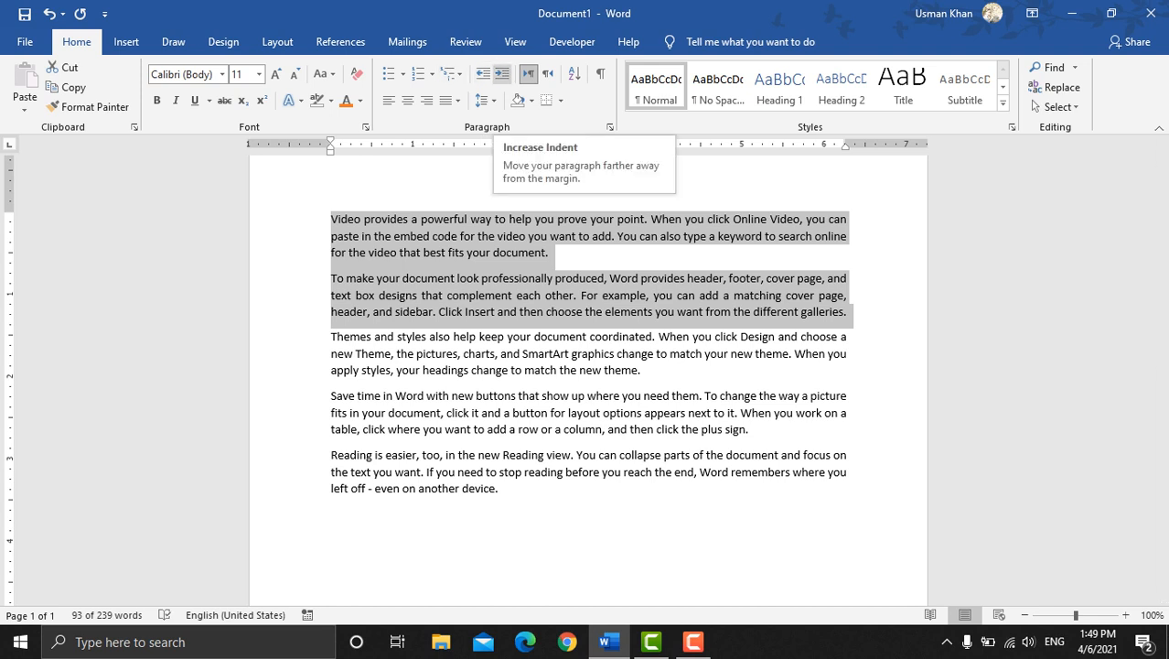
Step: Apply a 0.5-inch hanging indent to the first paragraph and remove it again
left_click(564, 236)
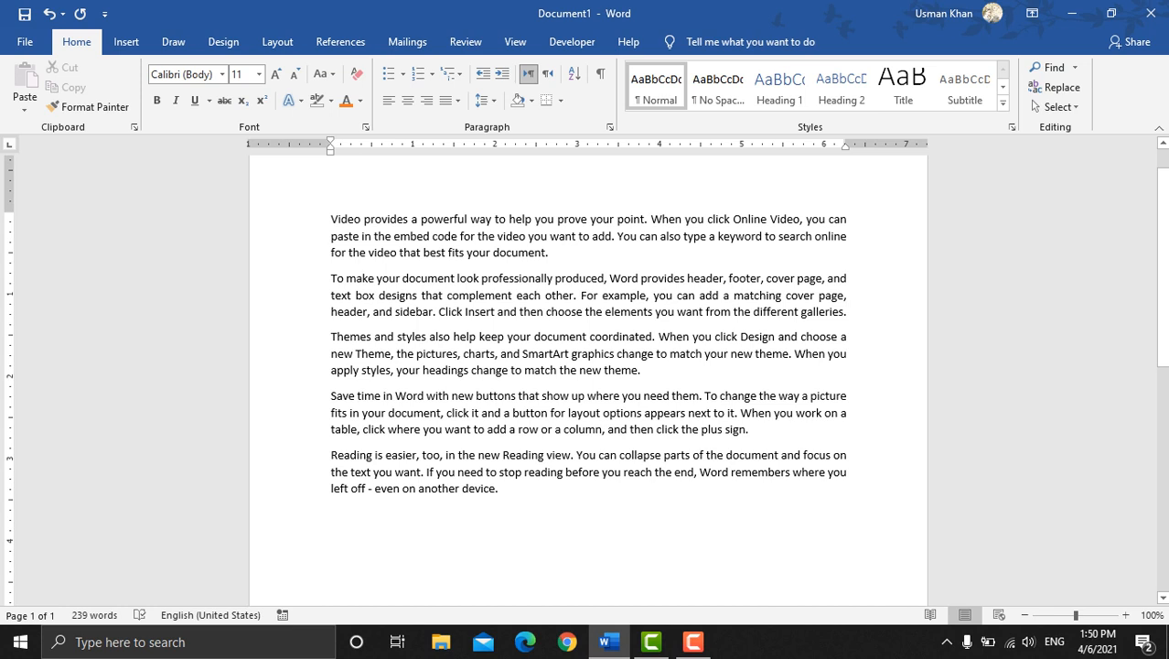
triple_click(565, 236)
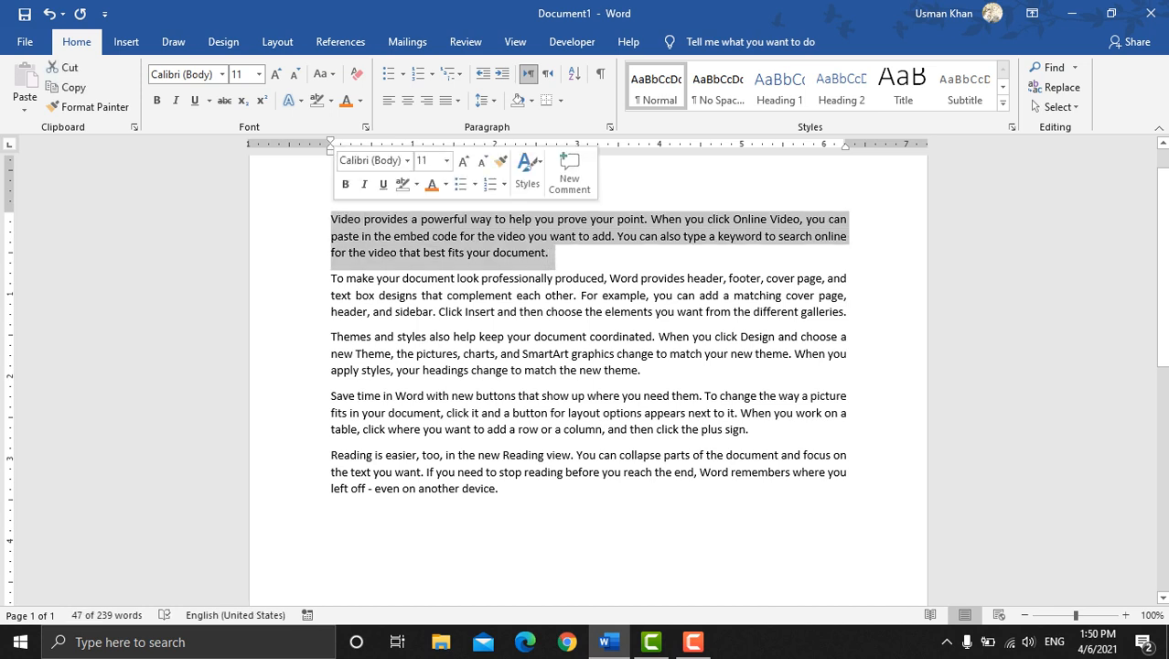
key("ctrl+t")
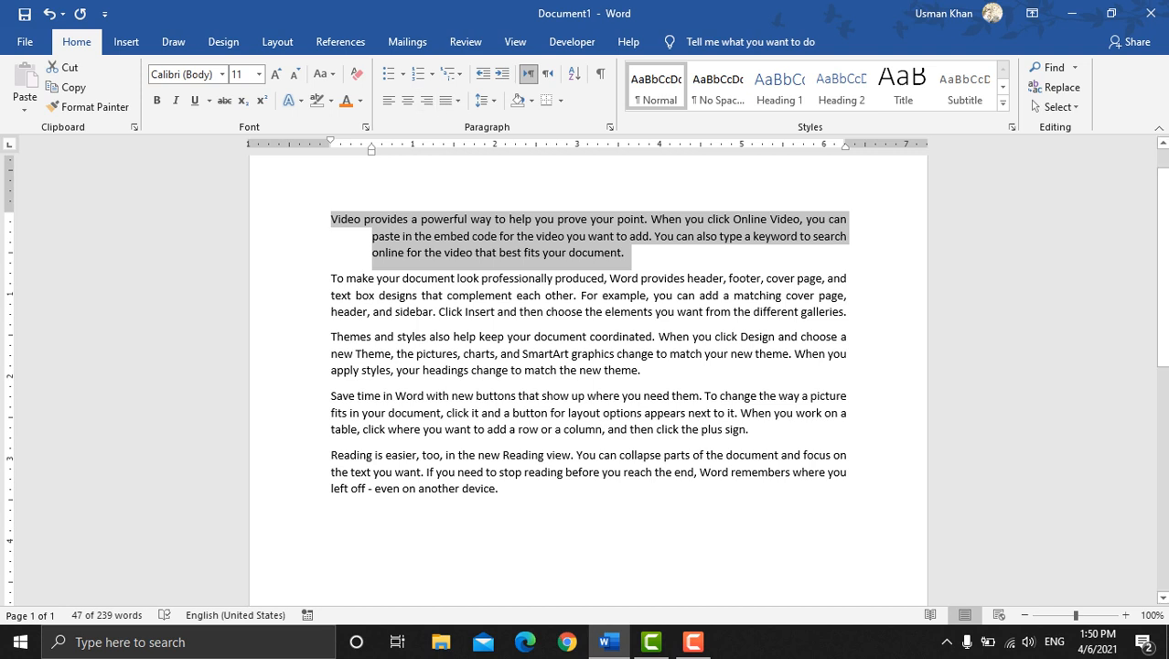
key("ctrl+shift+t")
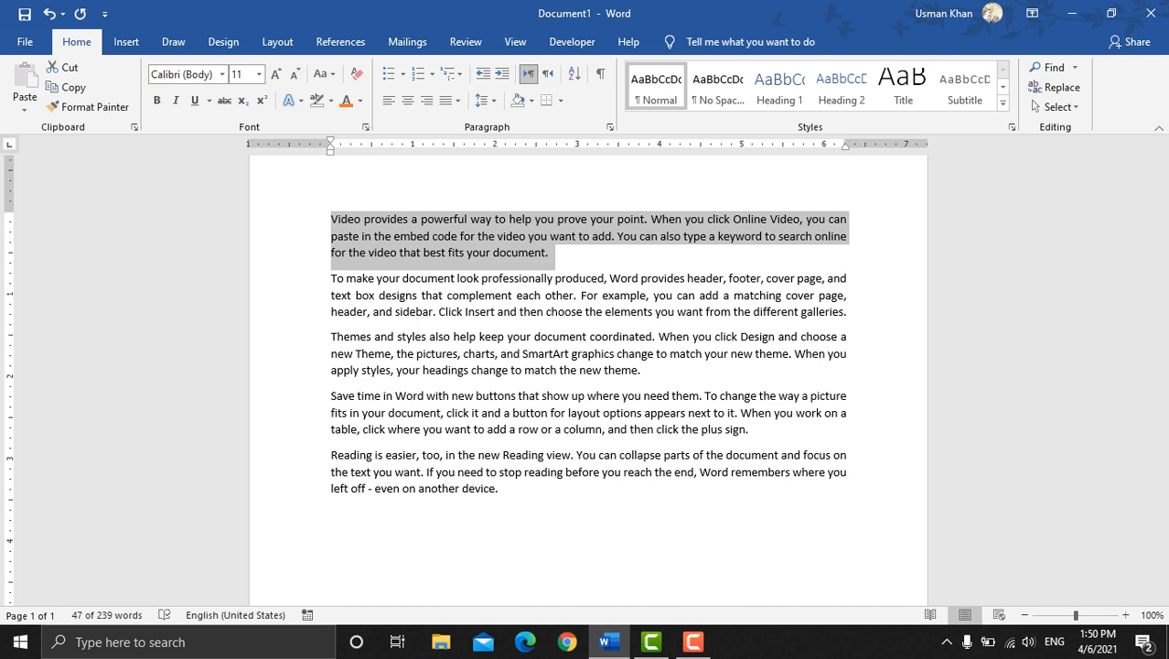
Step: Select all five paragraphs and review their line spacing options without changing anything
left_click(332, 512)
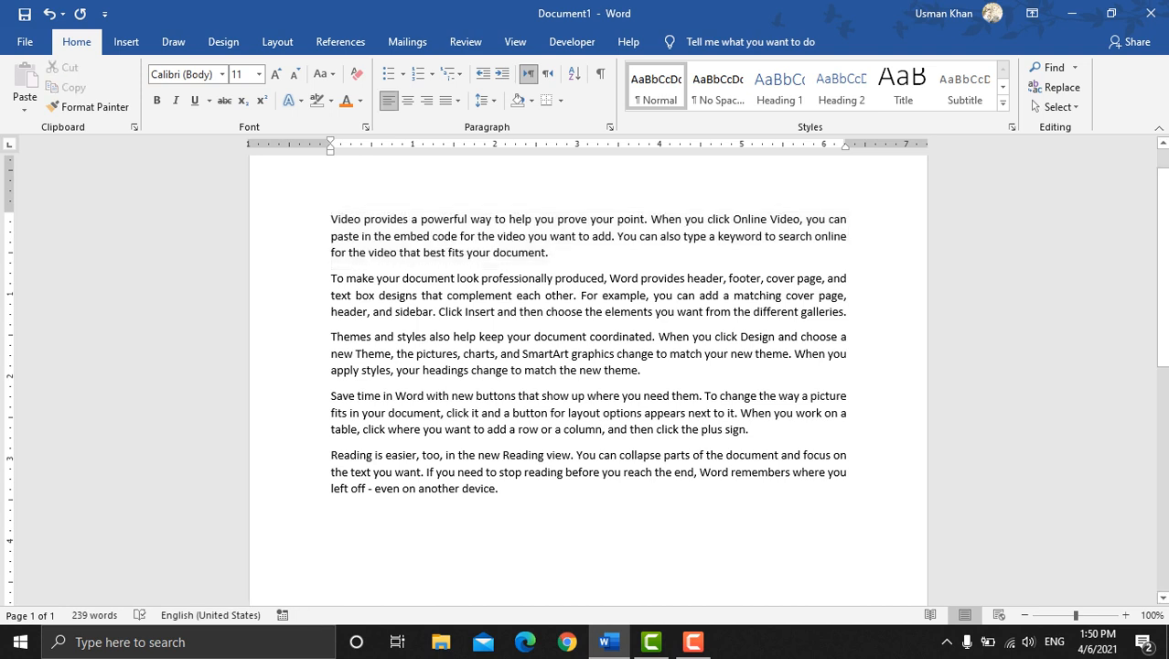
left_click_drag(332, 512, 332, 219)
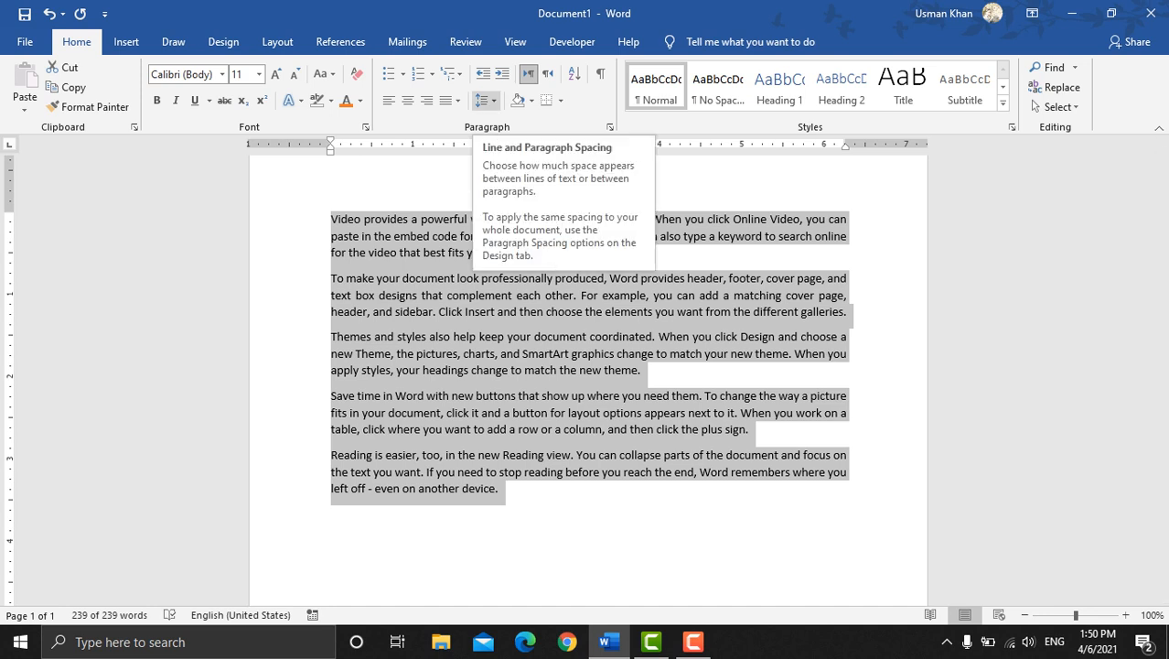
left_click(482, 100)
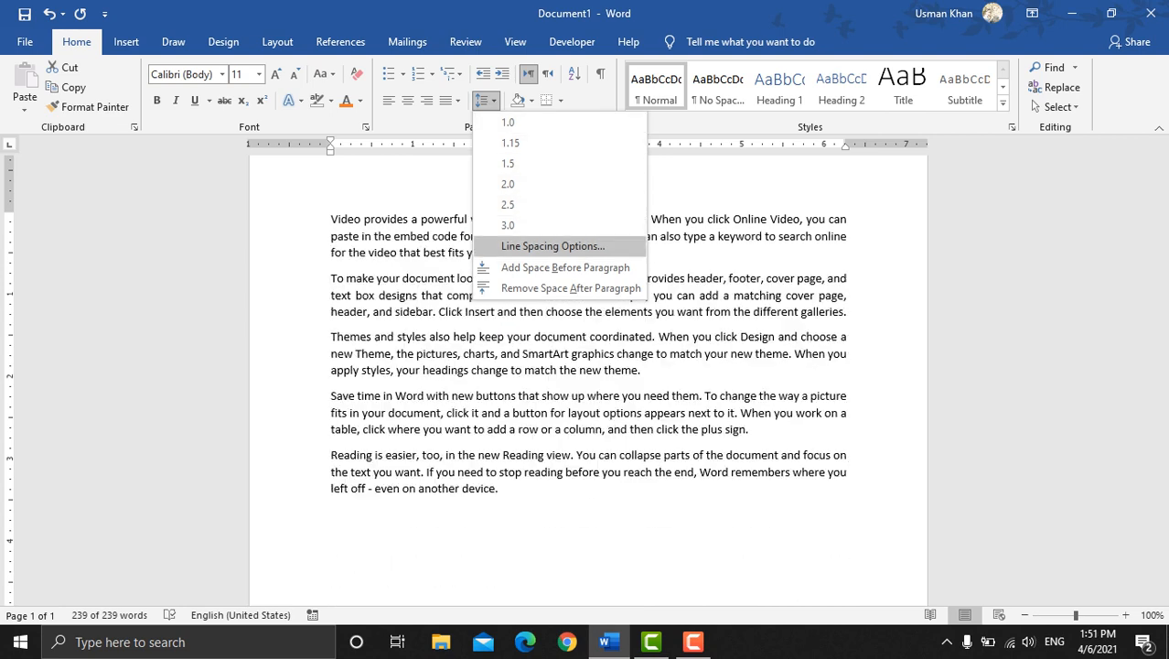
left_click(553, 246)
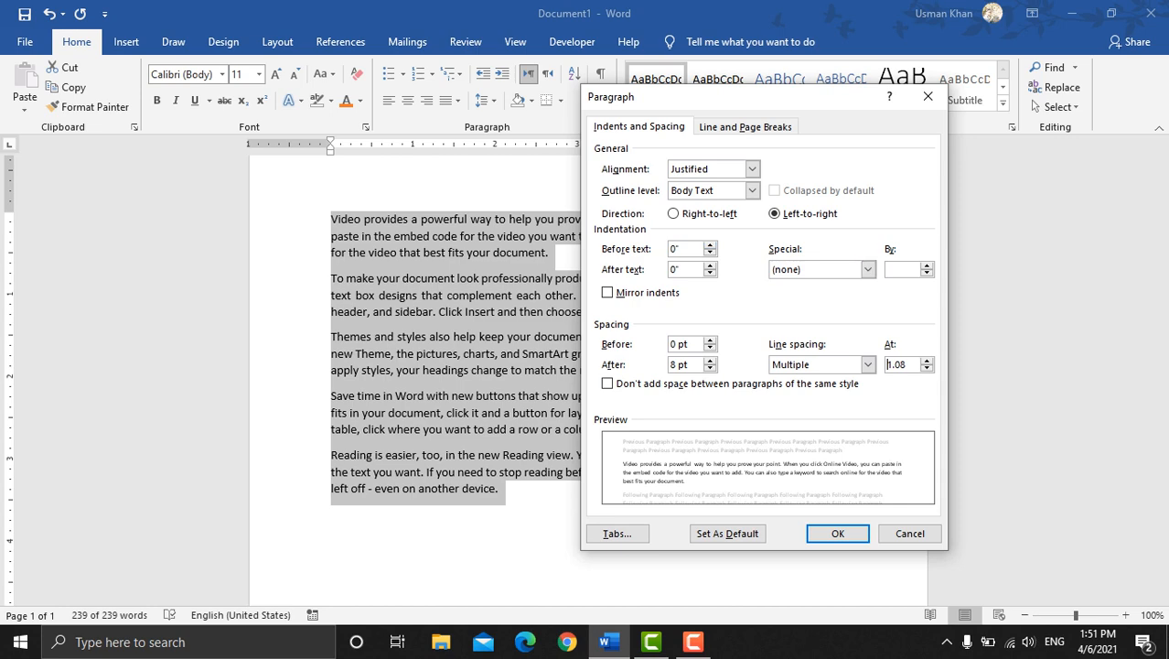
left_click(910, 533)
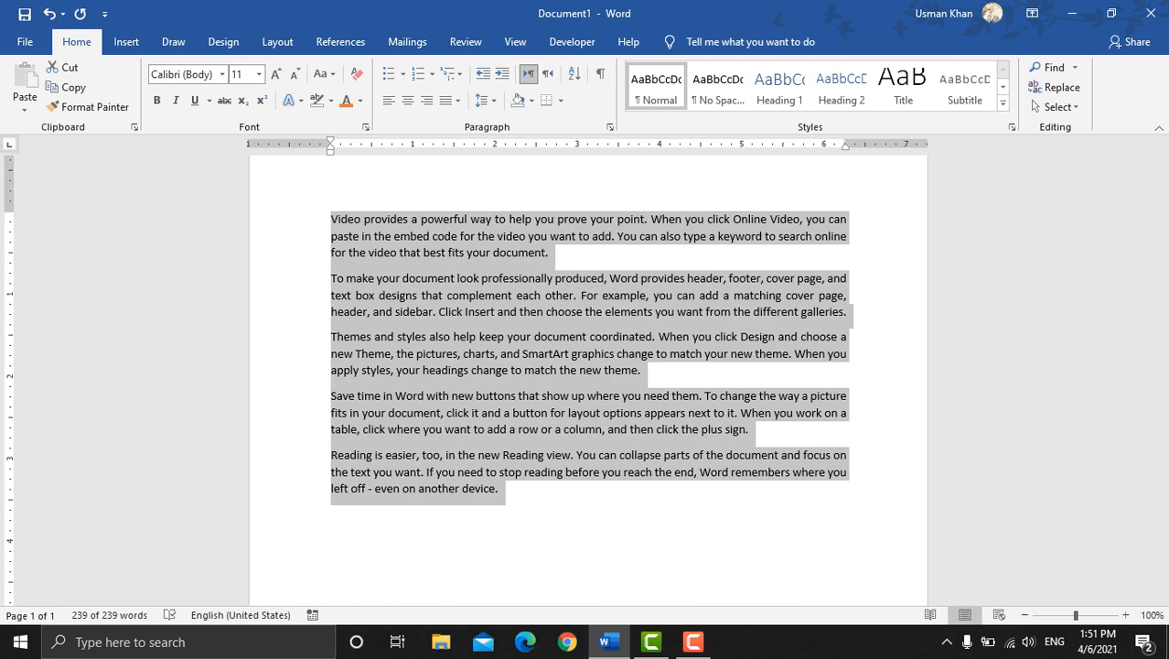
Step: Set the line spacing of all the paragraphs to 1.5
left_click(482, 100)
key("Escape")
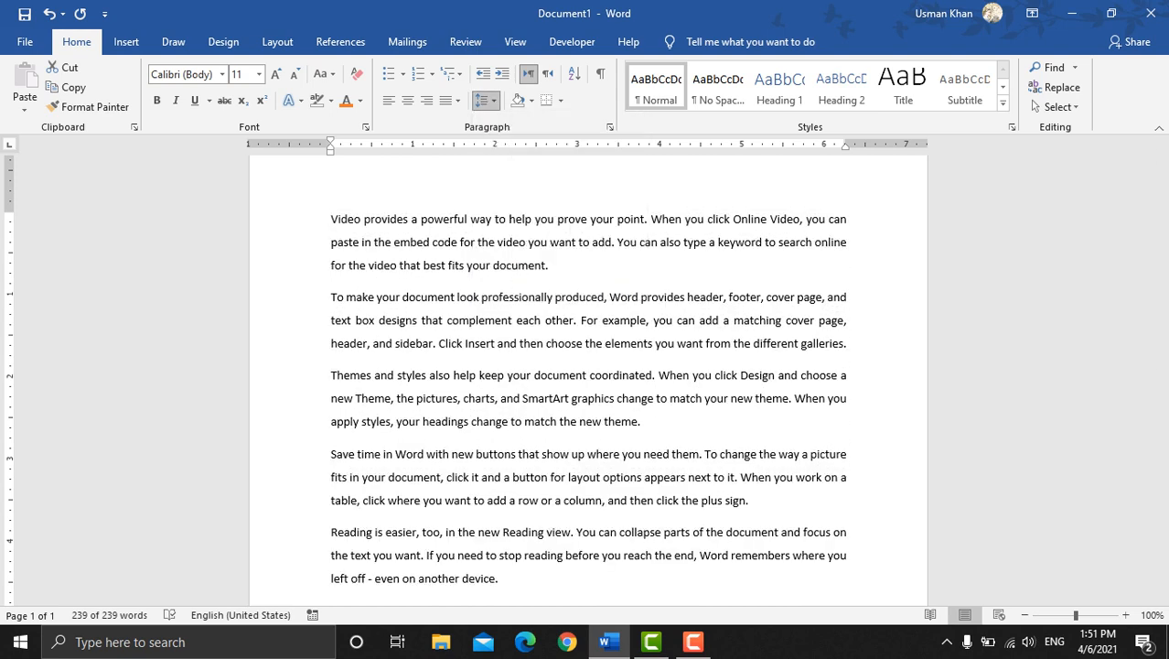
key("ctrl+a")
scroll(589, 380, "down", 1)
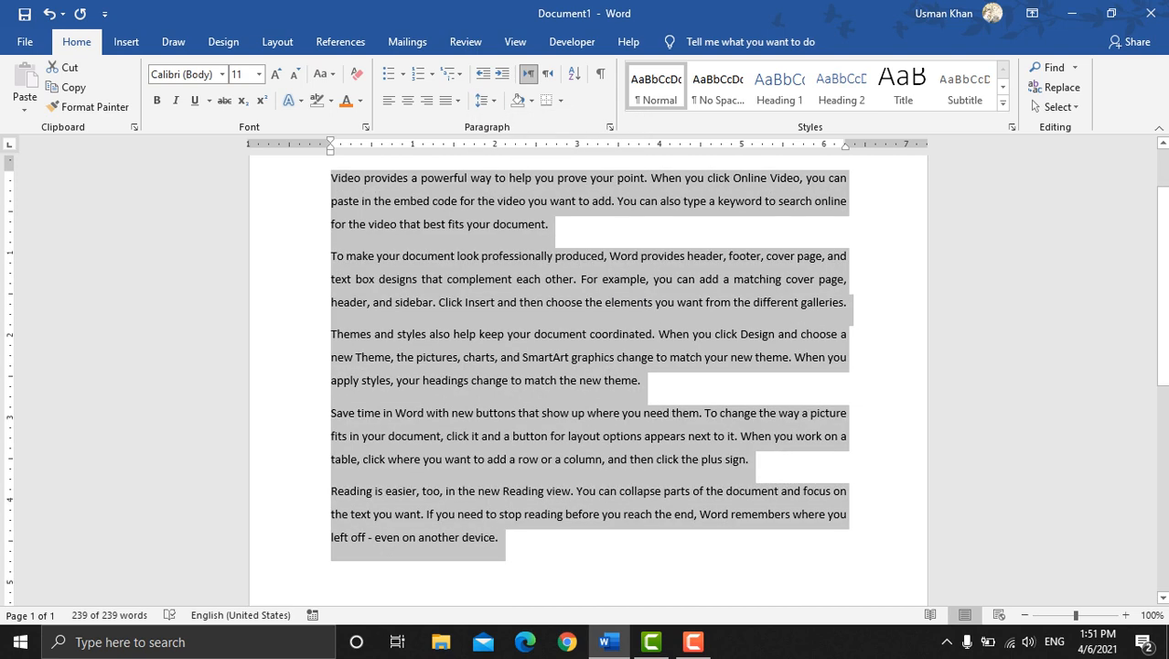
scroll(588, 380, "up", 1)
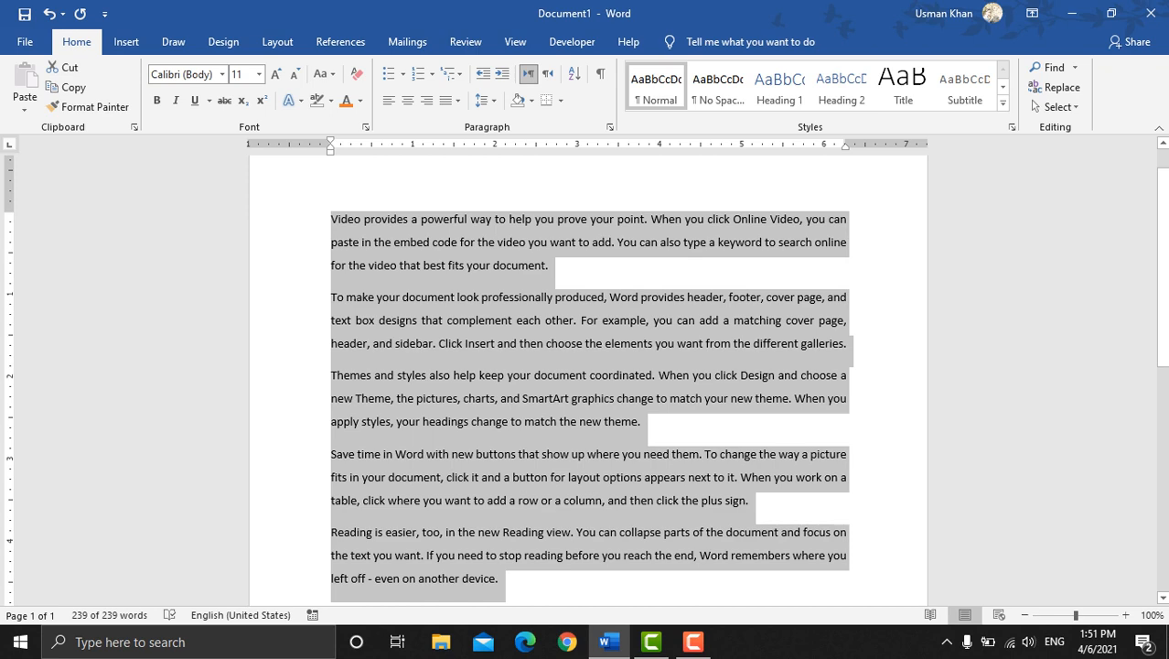
Step: Add space before the first paragraph
left_click(551, 265)
left_click(485, 100)
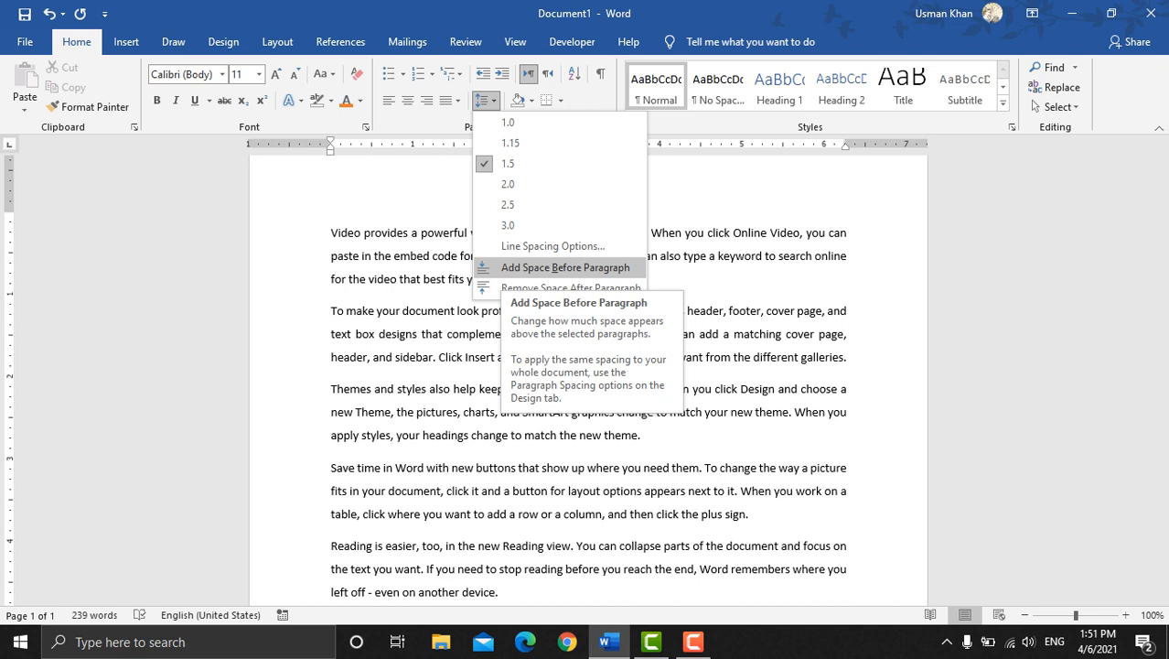
left_click(565, 267)
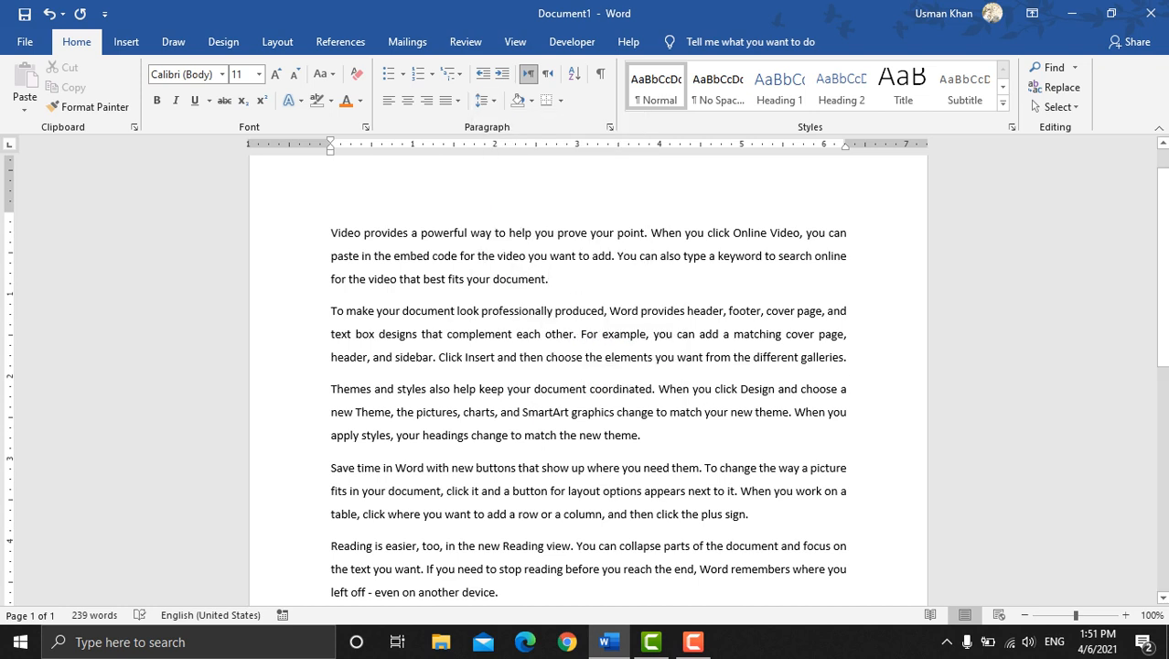
left_click(483, 99)
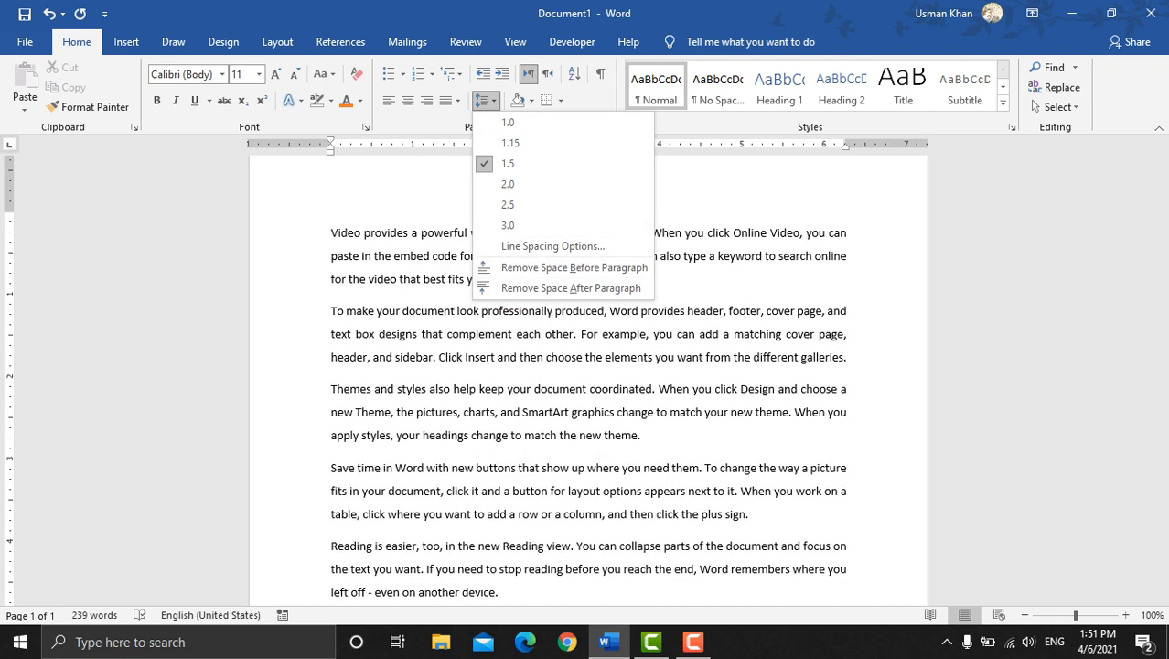
key("Escape")
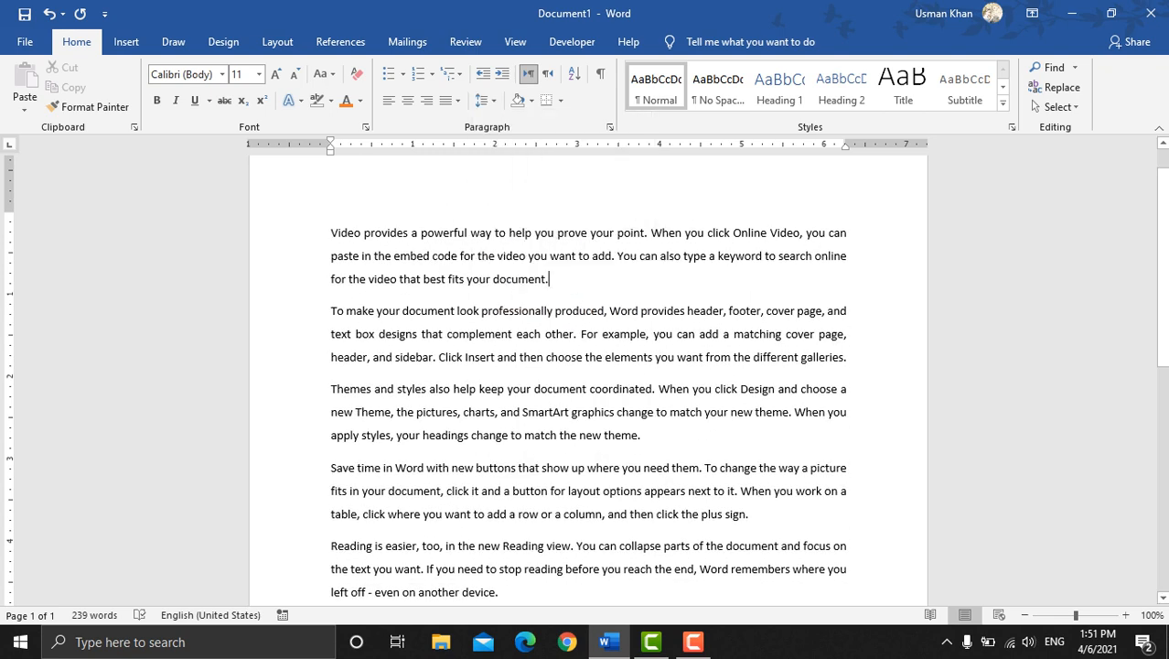
Step: Remove the space after the first paragraph and add it back
left_click(483, 99)
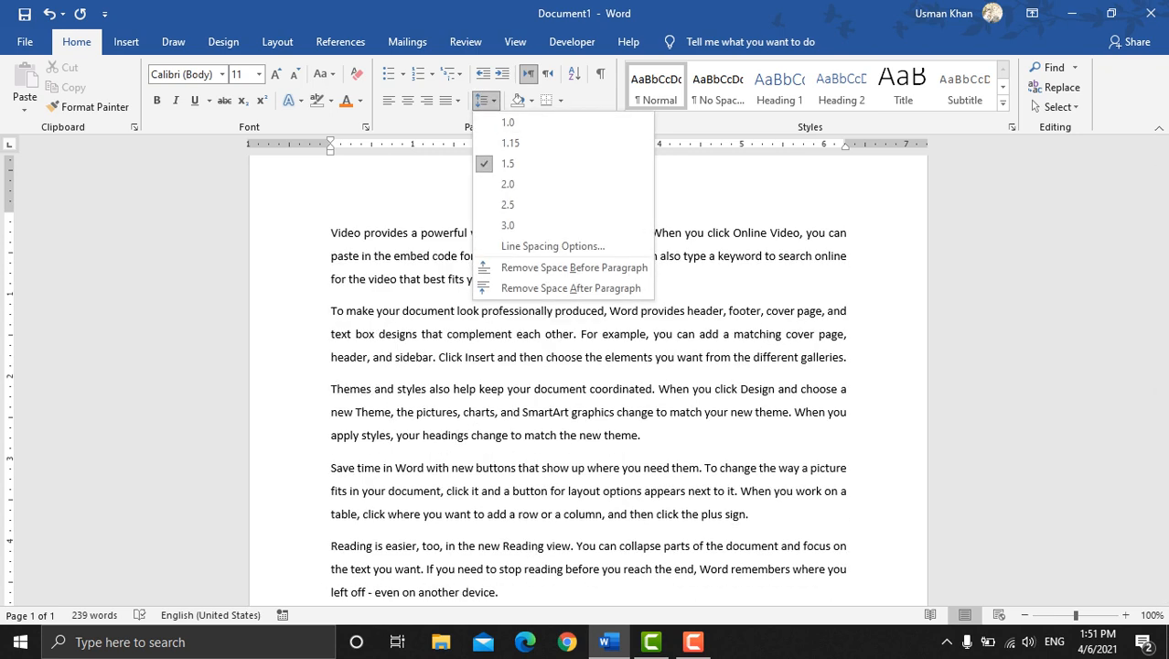
key("Return")
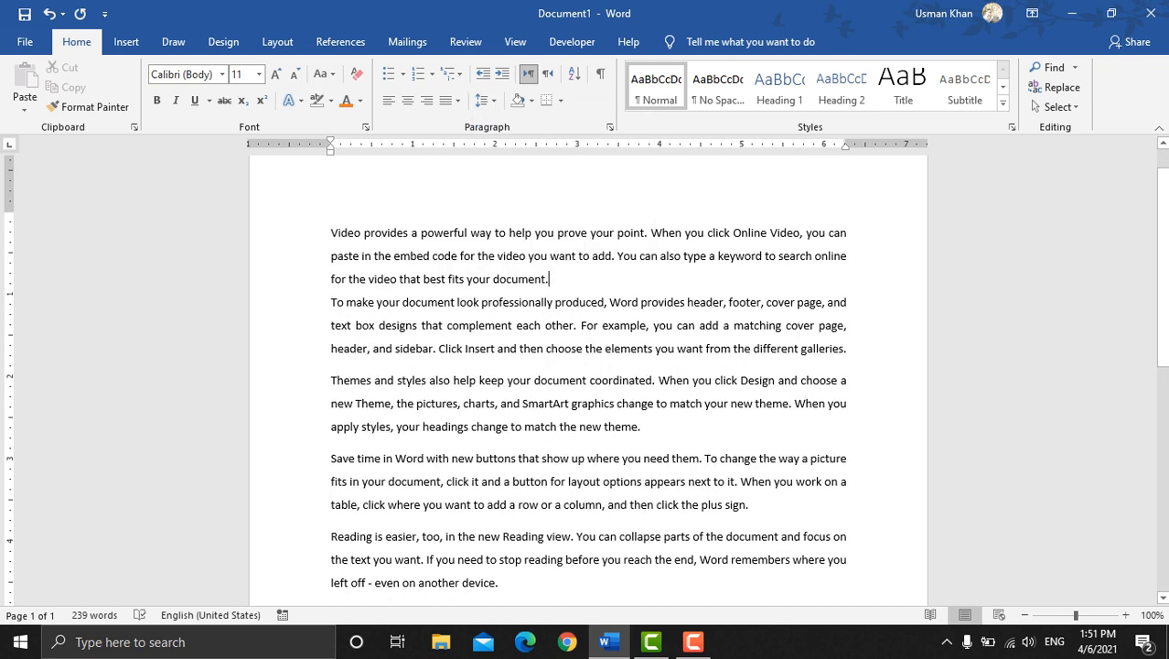
left_click(482, 100)
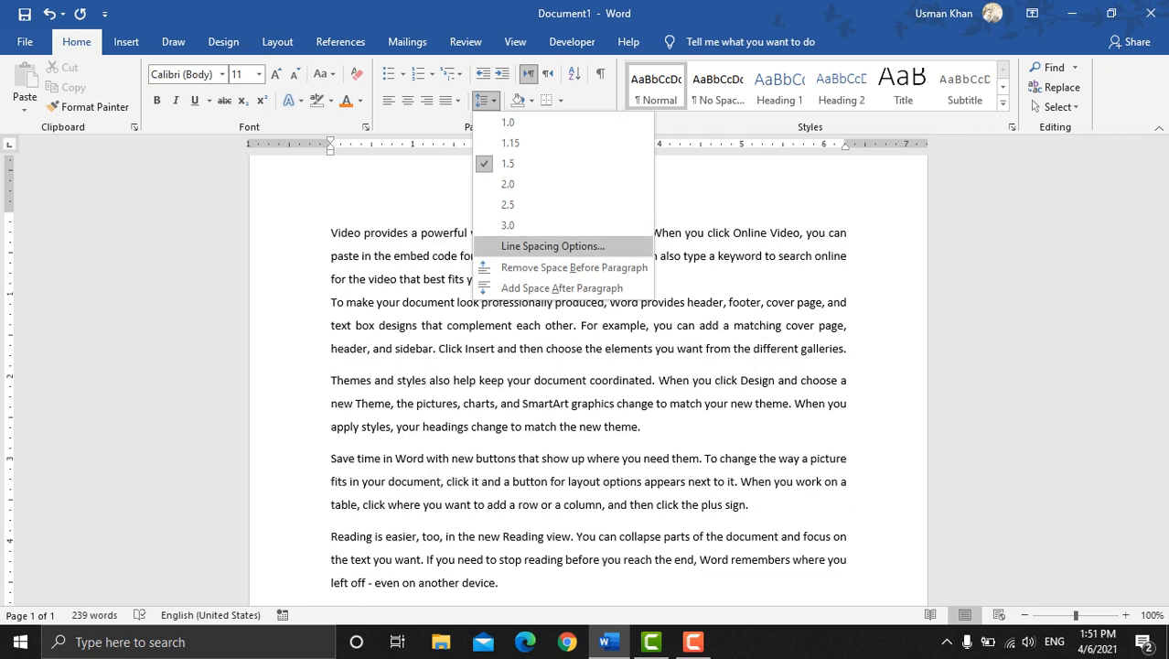
key("Return")
Step: Remove the added space before the first paragraph
left_click(482, 99)
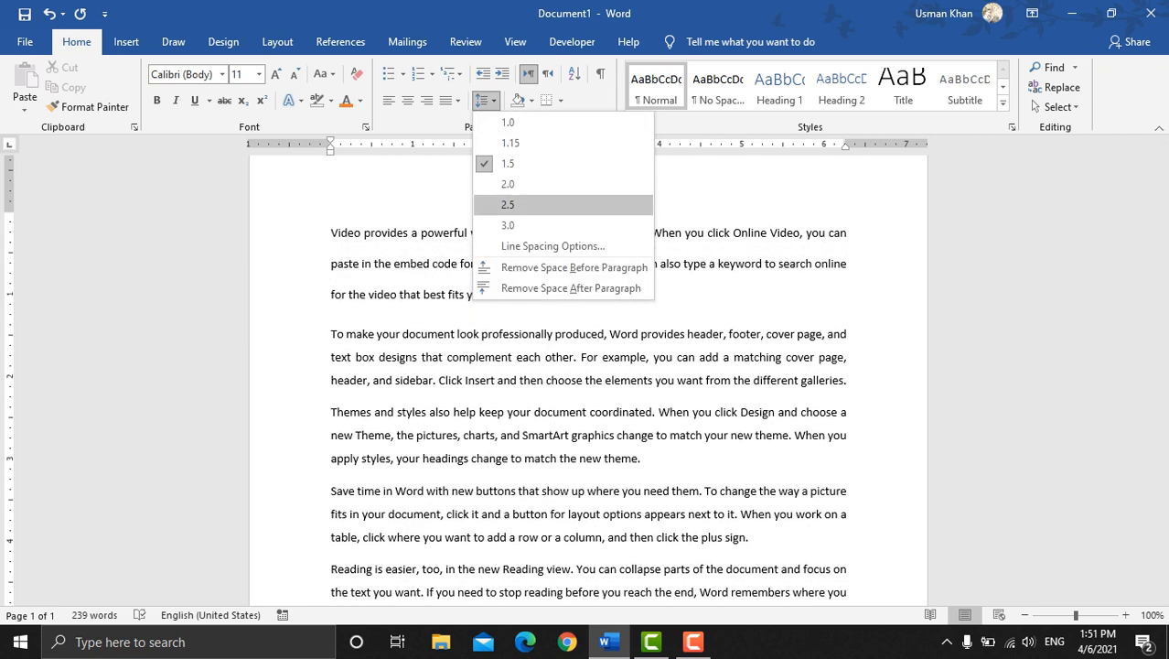
left_click(574, 267)
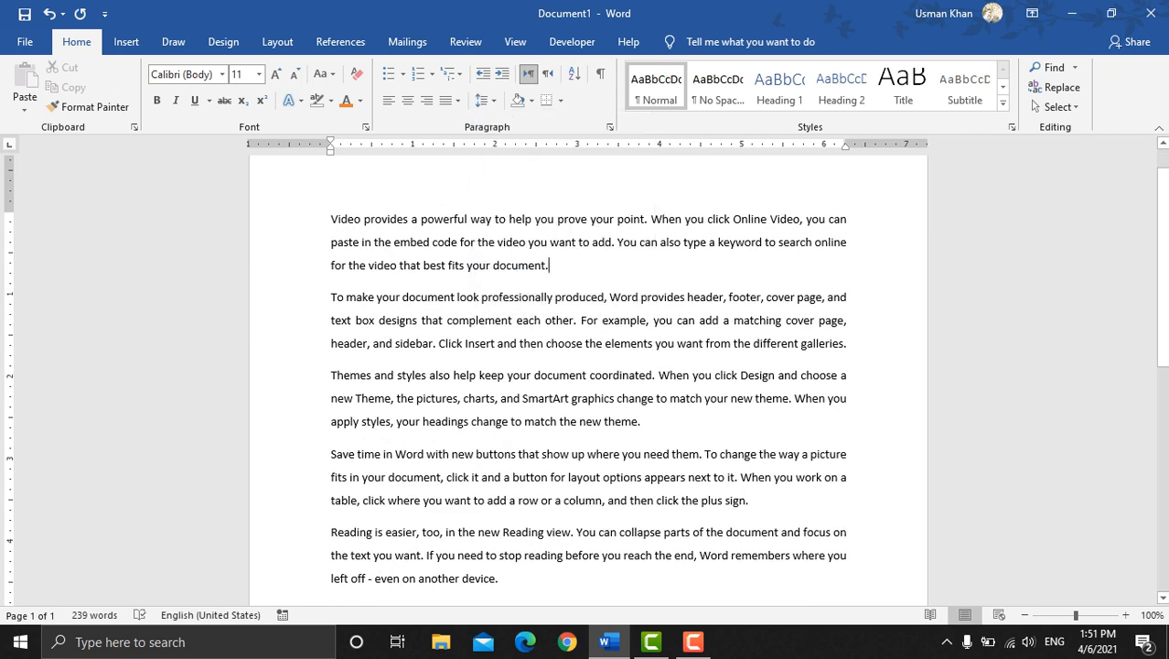
Step: Try right-to-left text direction on all the paragraphs twice, returning them to left-to-right each time
scroll(588, 375, "down", 2)
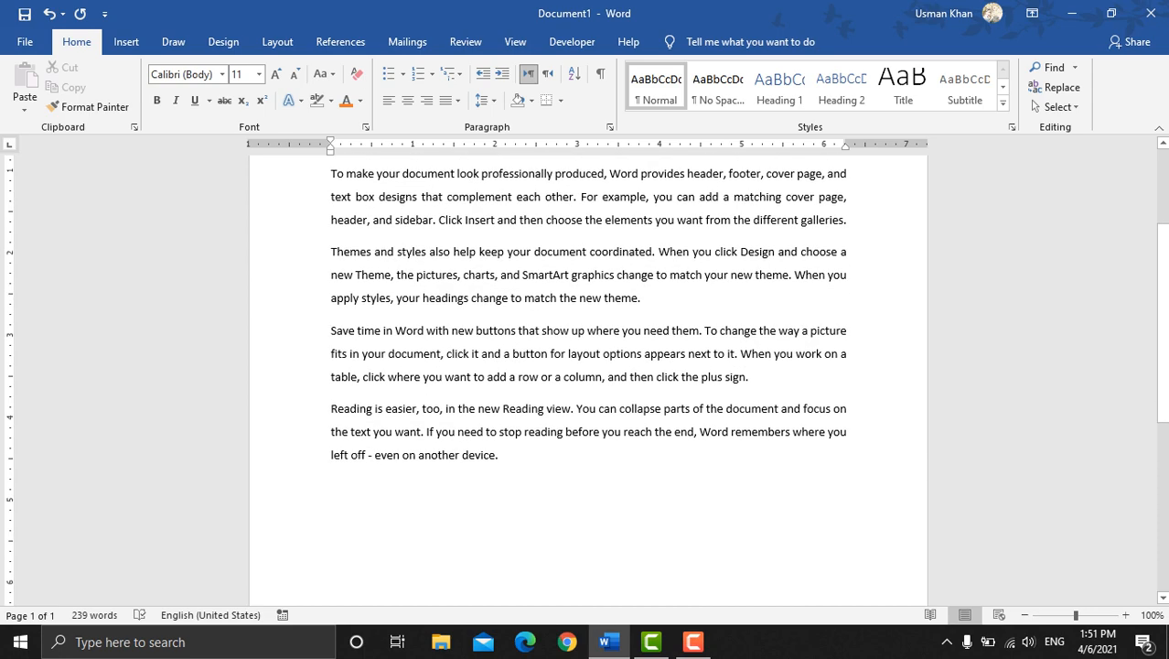
scroll(588, 375, "up", 4)
scroll(588, 375, "down", 4)
scroll(588, 376, "up", 1)
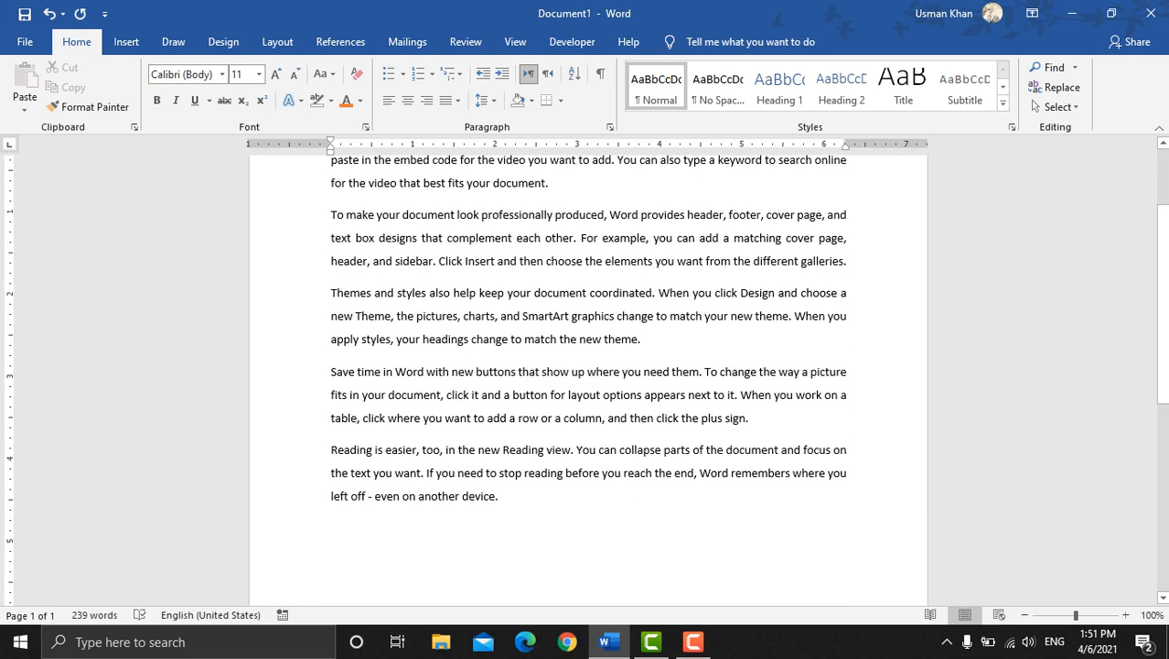
left_click_drag(500, 497, 333, 133)
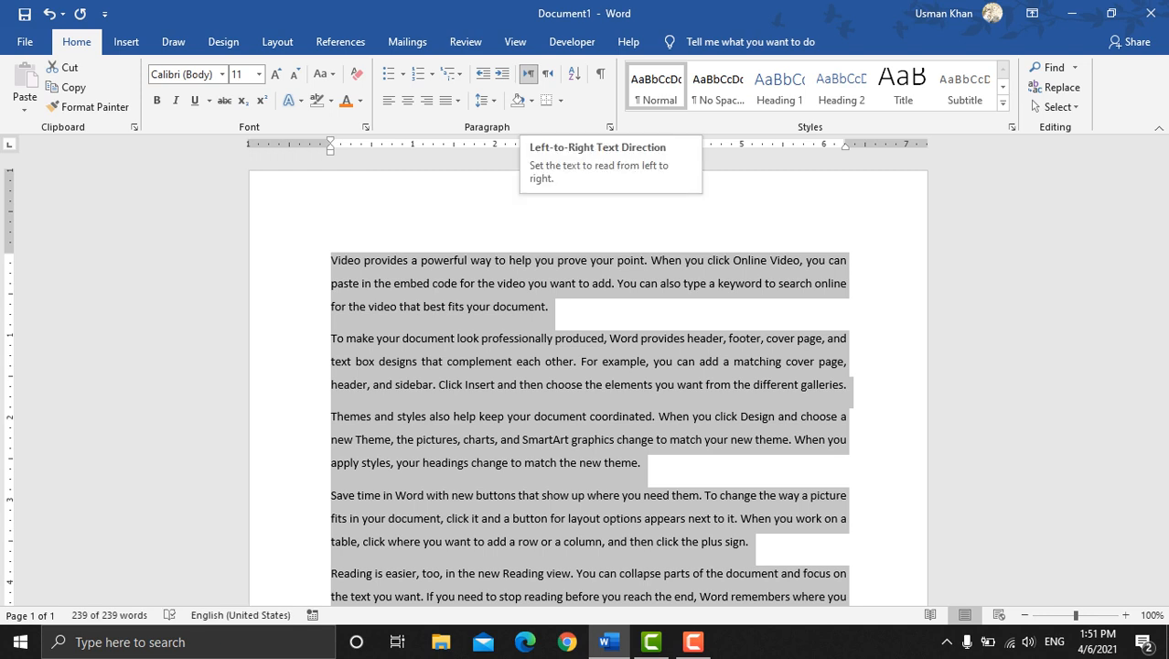
left_click(529, 75)
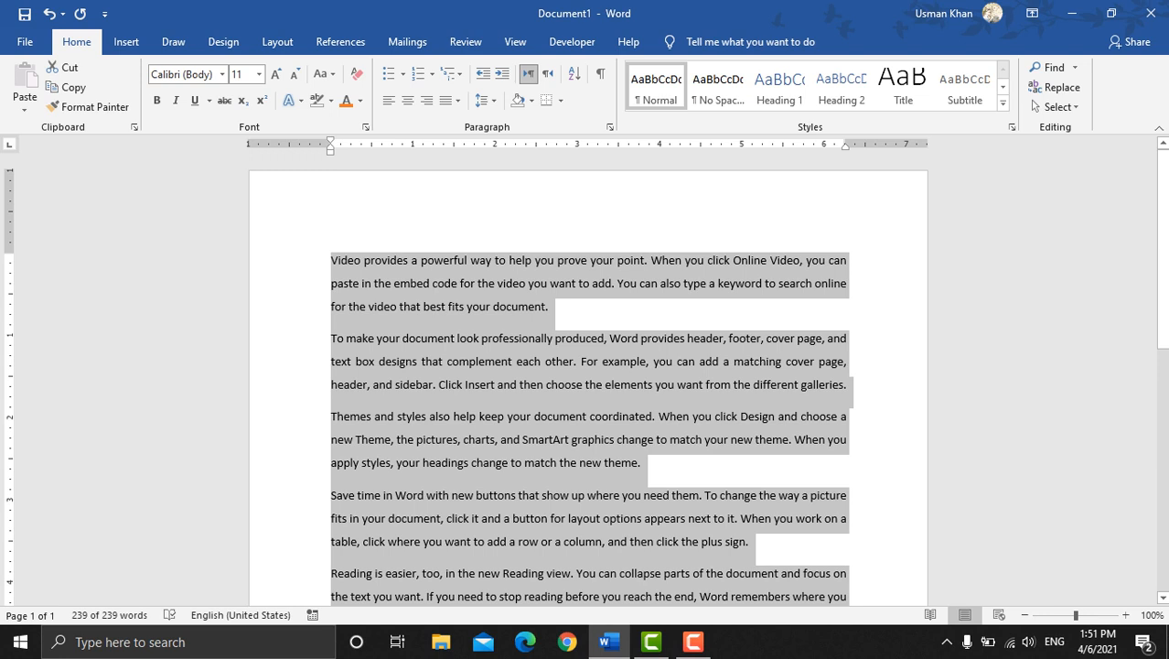
left_click(547, 74)
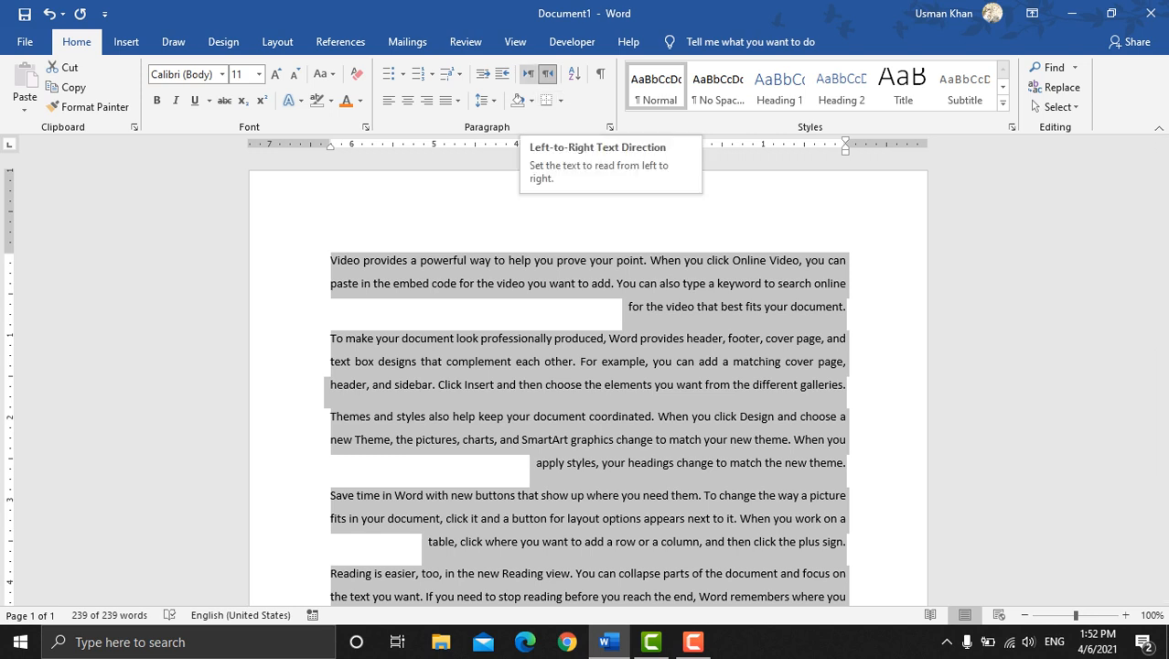
left_click(528, 73)
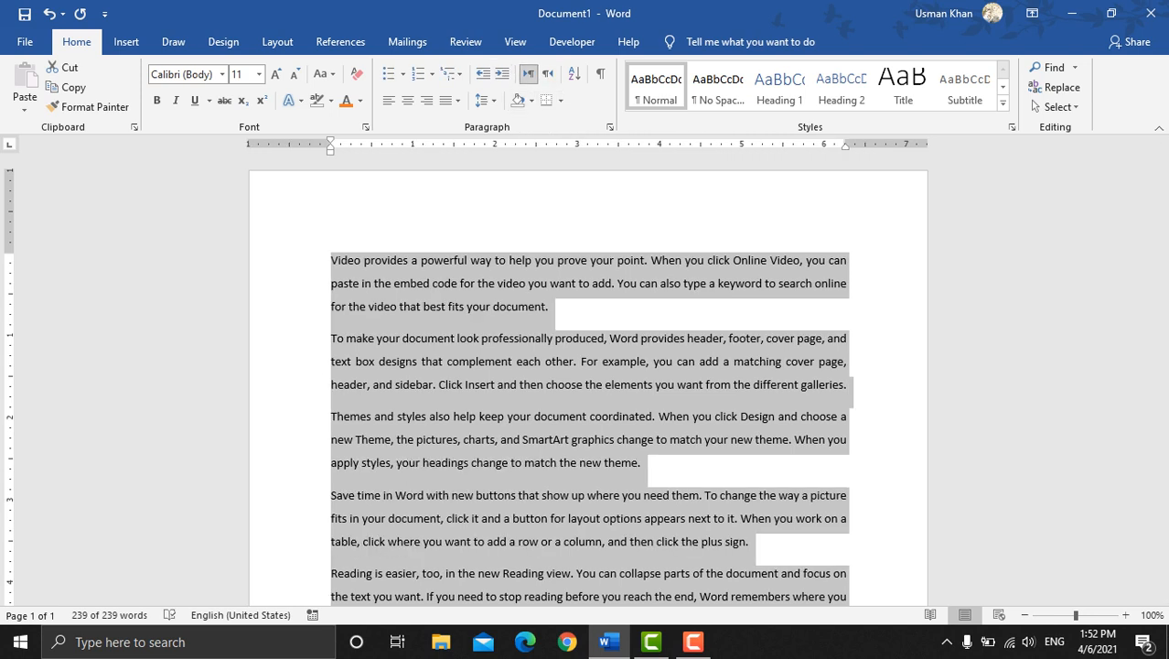
left_click(547, 73)
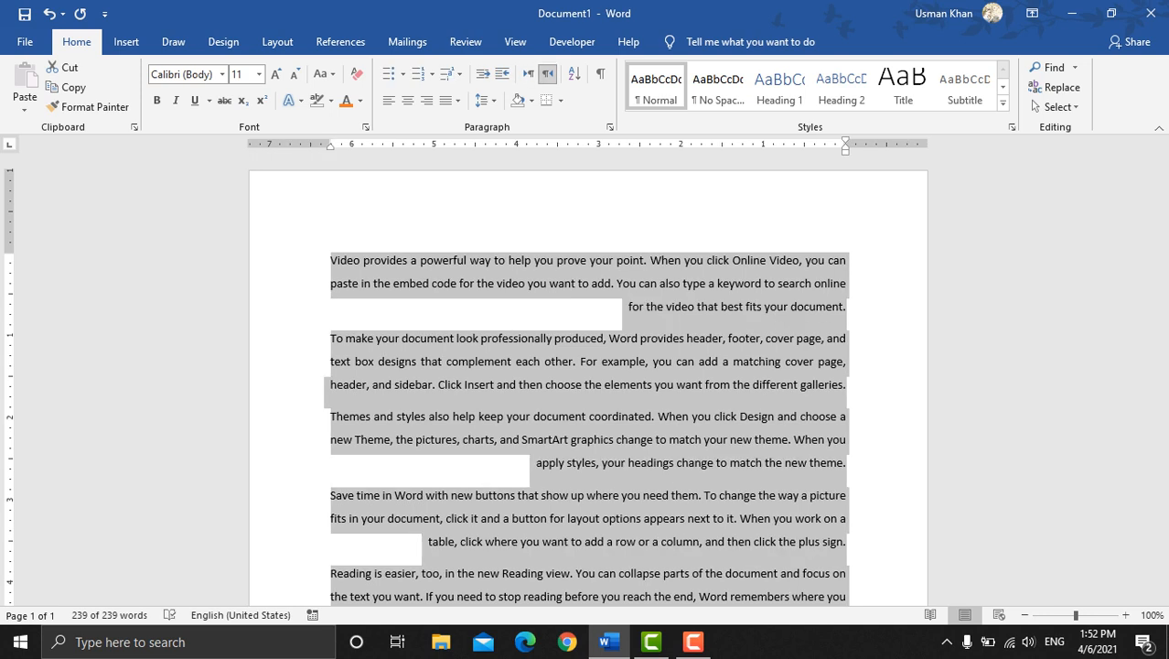
left_click(528, 75)
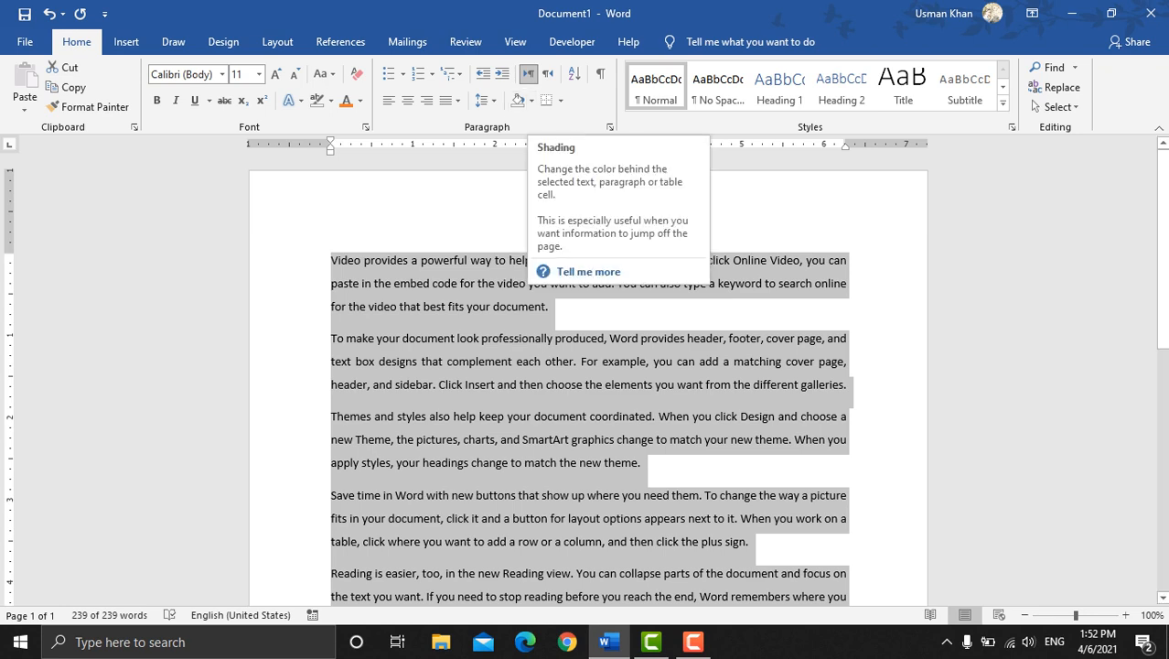
Step: Try light blue shading on all the paragraphs and undo it
left_click(532, 99)
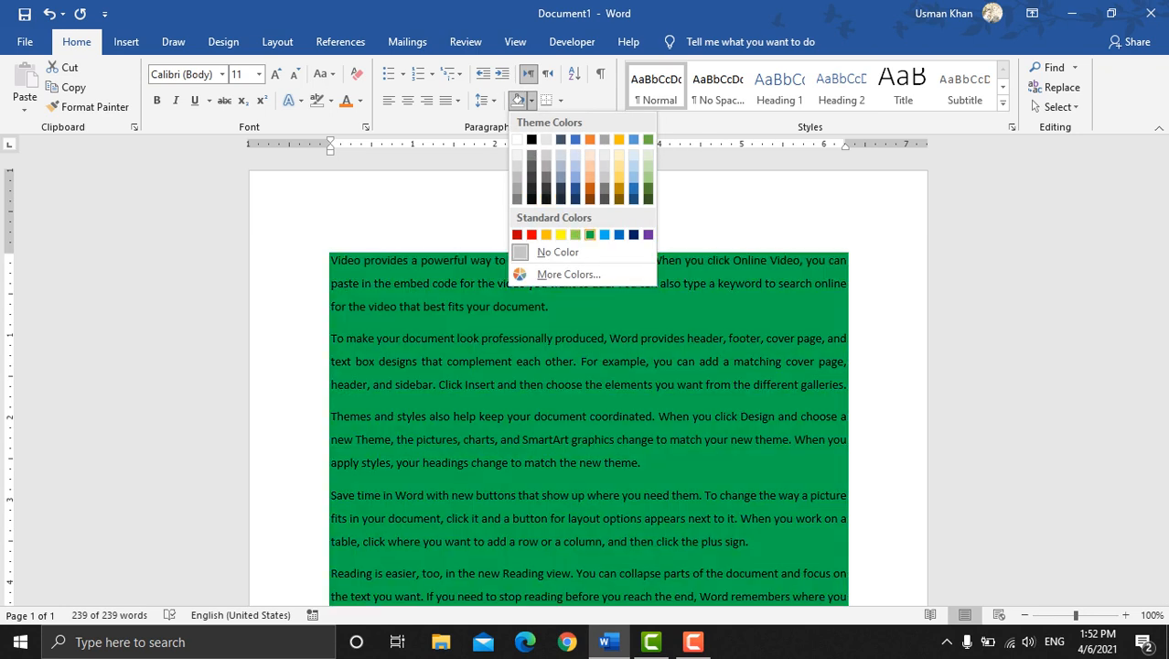
left_click(605, 235)
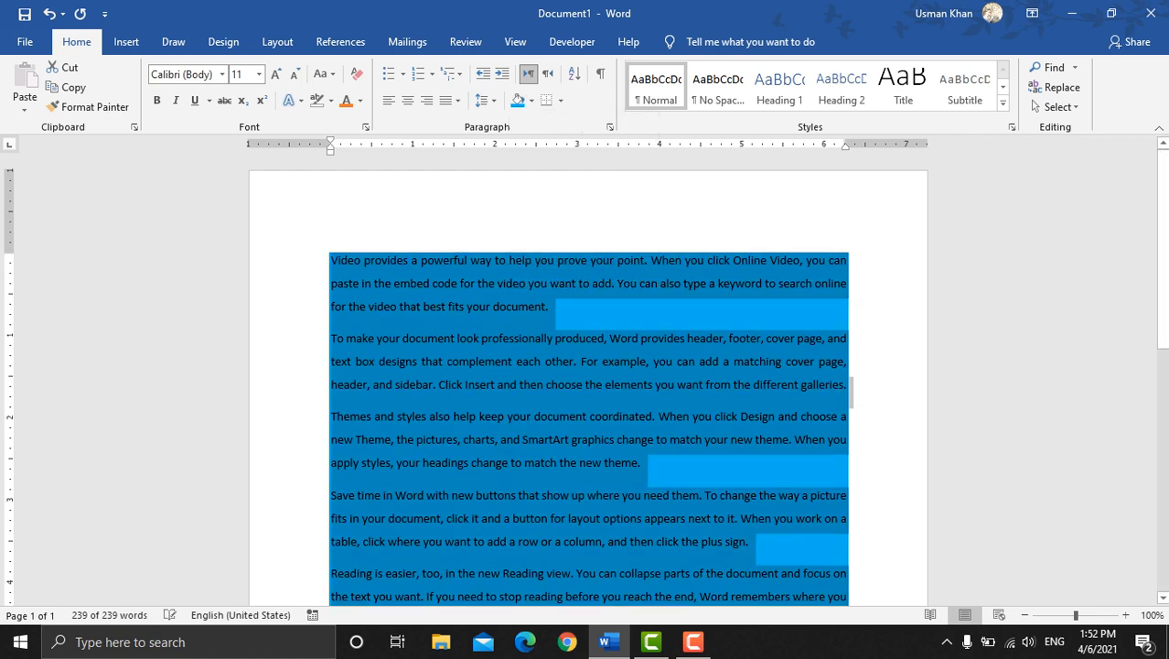
left_click(551, 307)
scroll(588, 384, "down", 2)
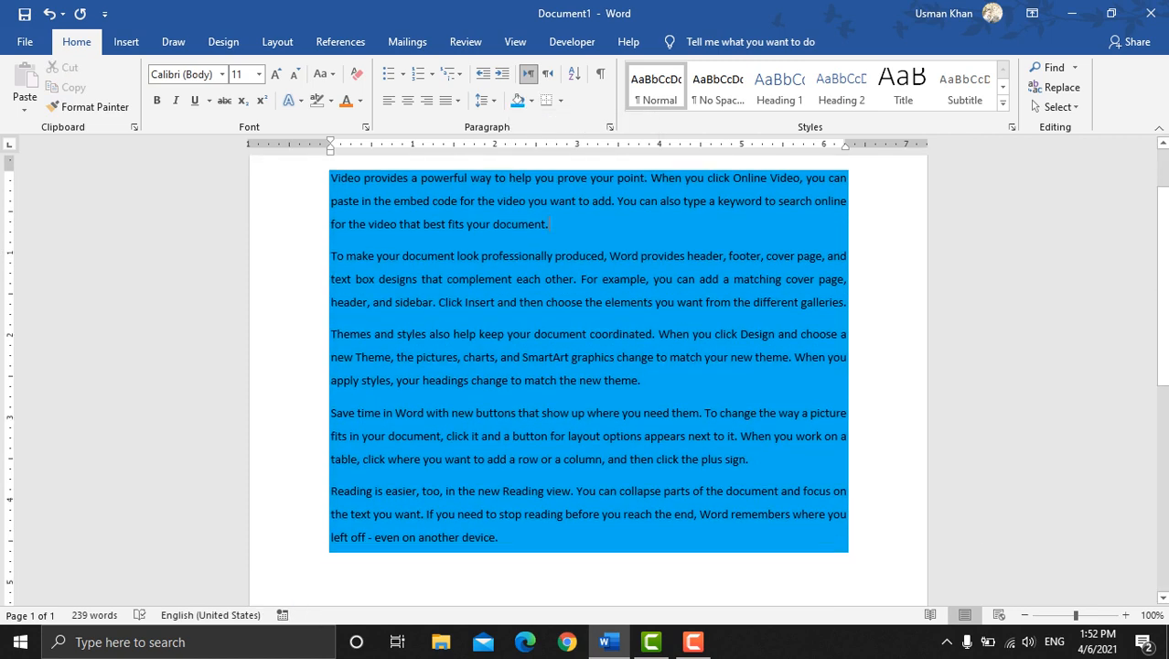
scroll(588, 384, "up", 2)
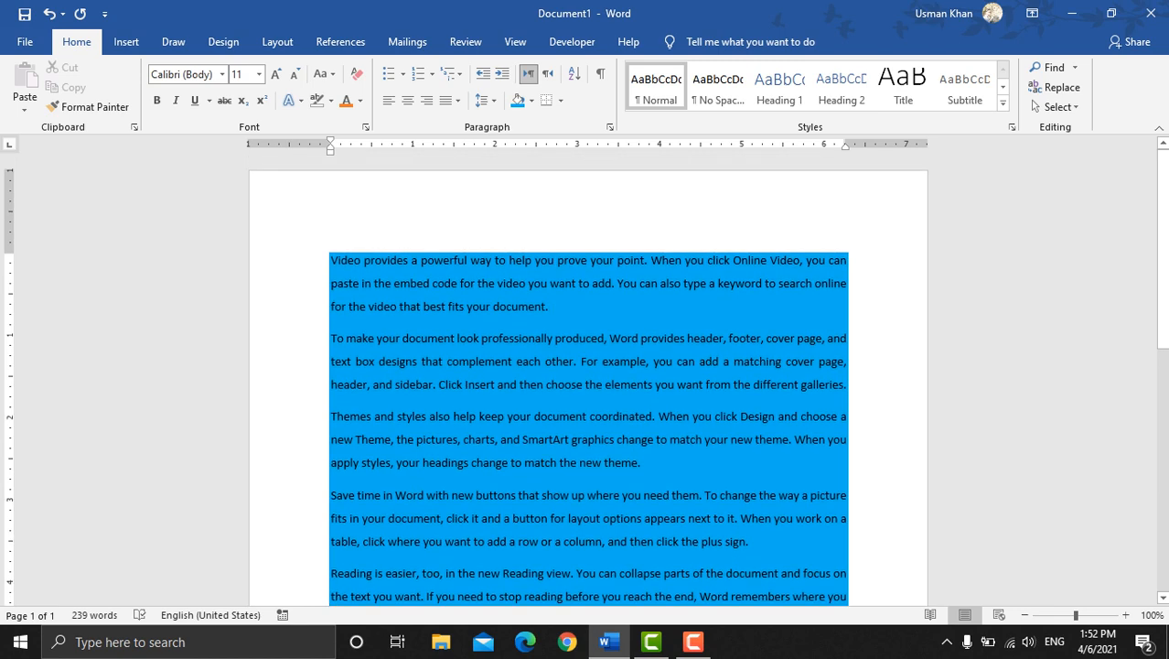
key("ctrl+a")
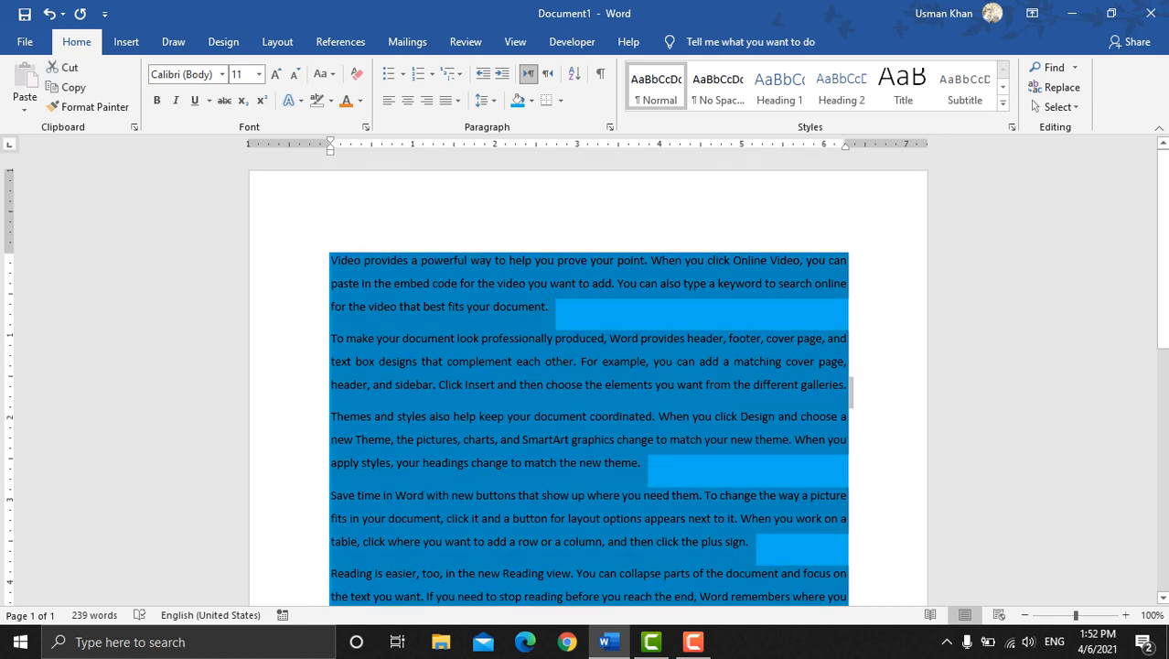
key("ctrl+z")
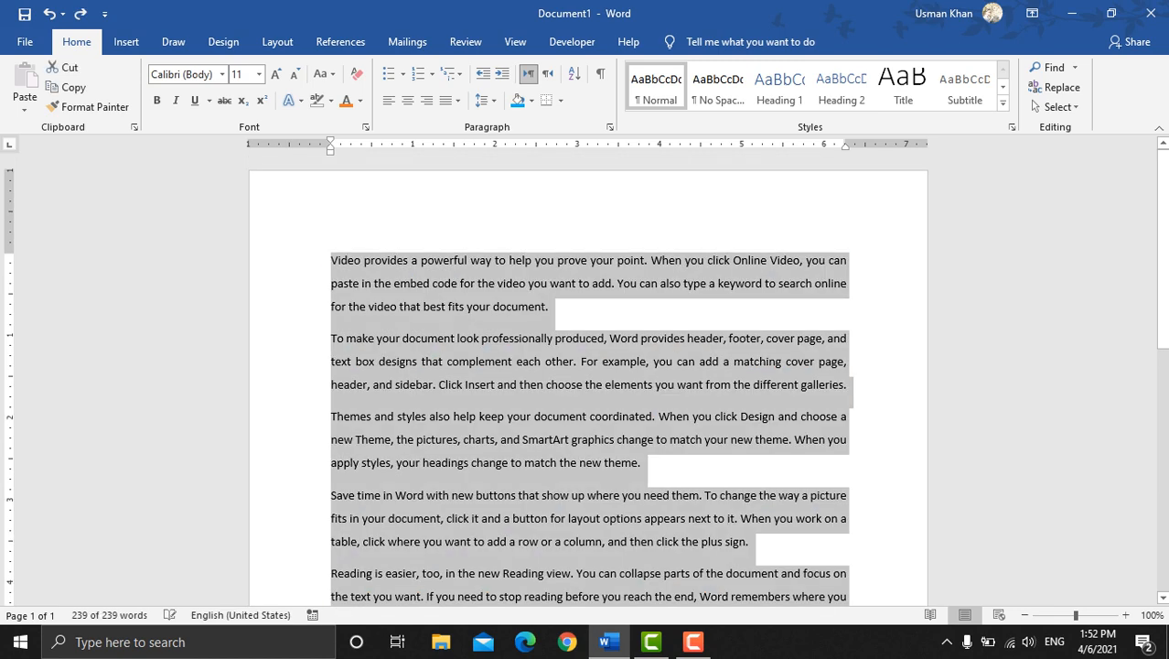
Step: Shade only the third paragraph, beginning "Themes and styles", in light blue
left_click(550, 307)
left_click_drag(646, 463, 331, 417)
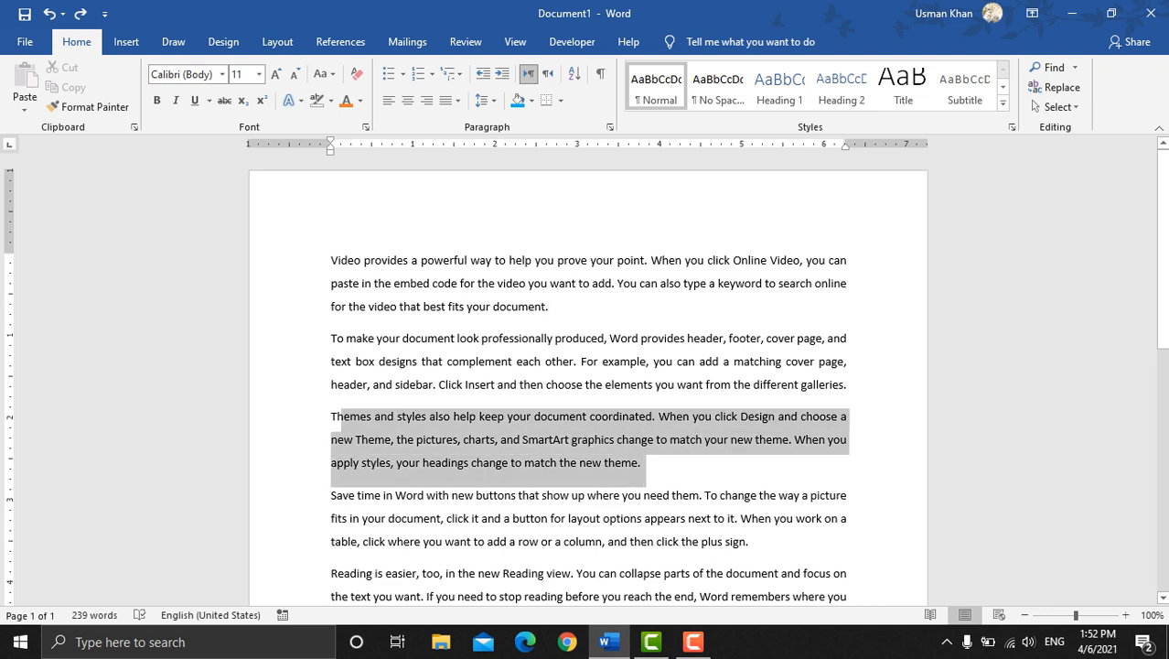
left_click(518, 101)
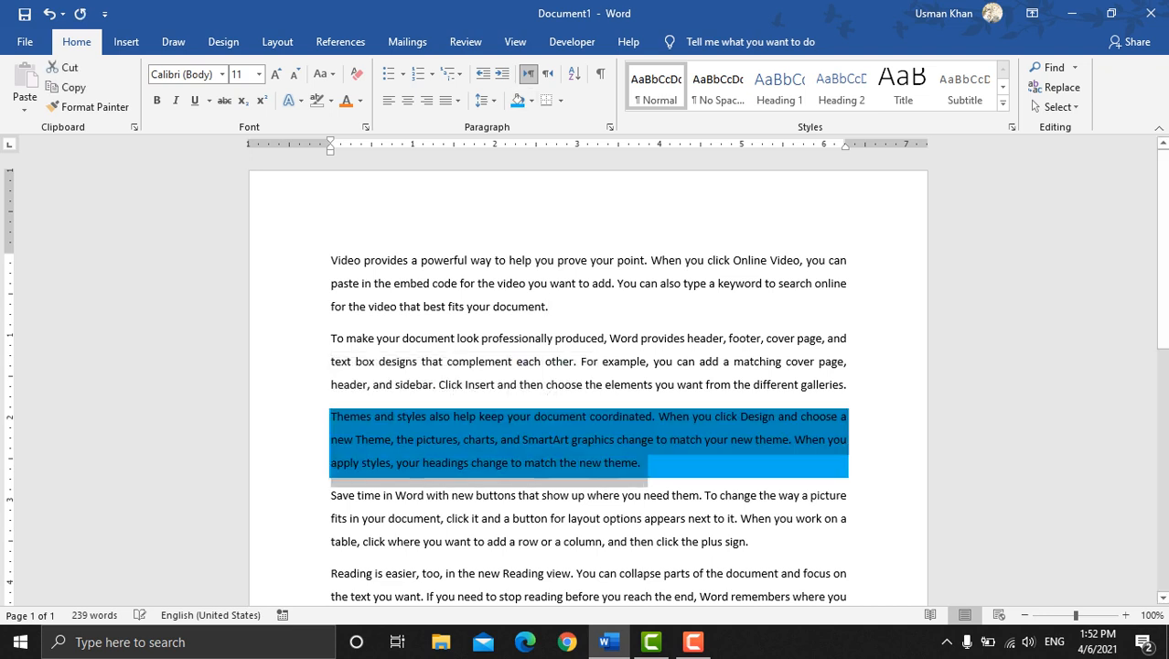
Step: Change the third paragraph's shading to white, and clear it with No Color
left_click(848, 385)
left_click_drag(646, 463, 331, 417)
left_click(531, 100)
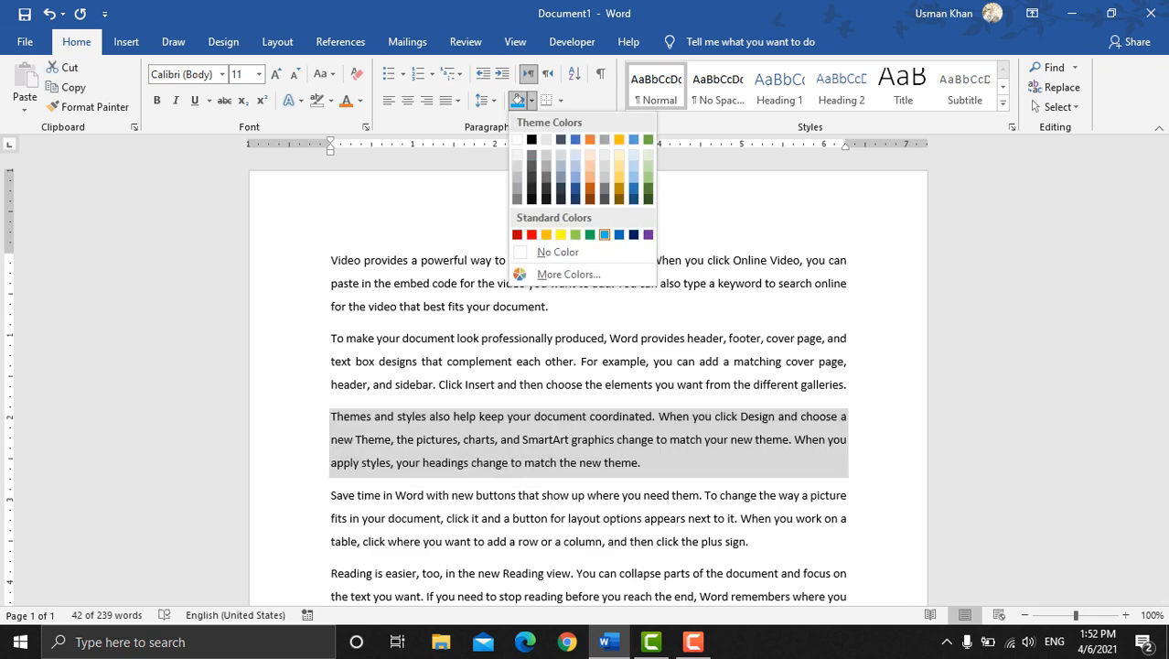
left_click(518, 140)
left_click(532, 100)
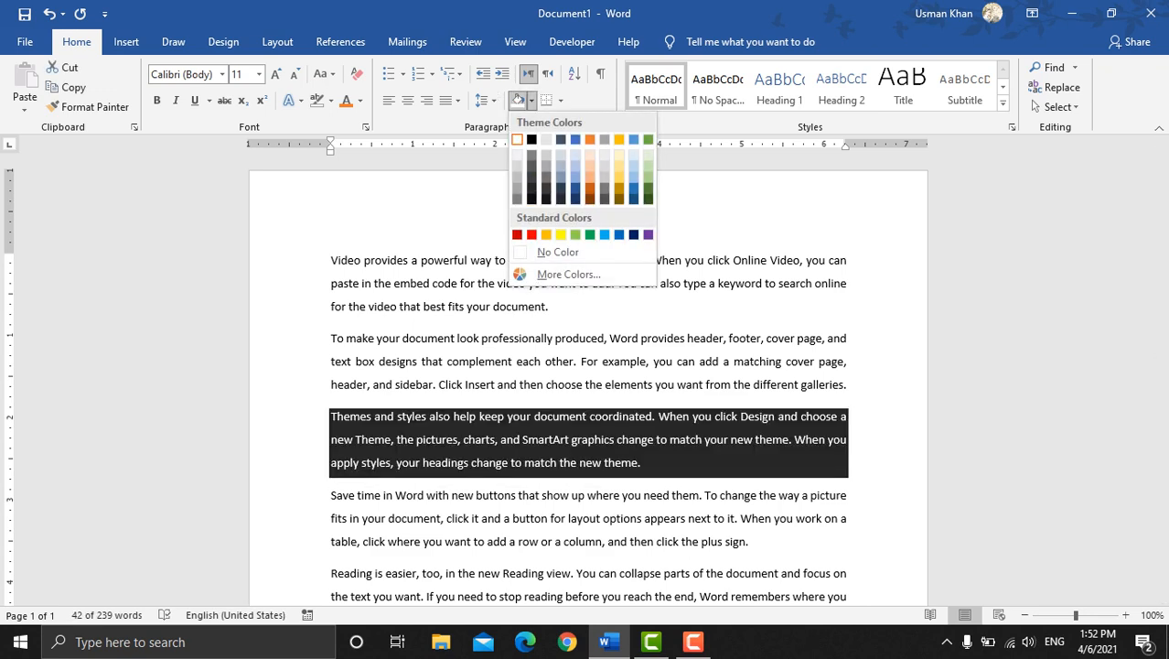
left_click(548, 249)
left_click(849, 261)
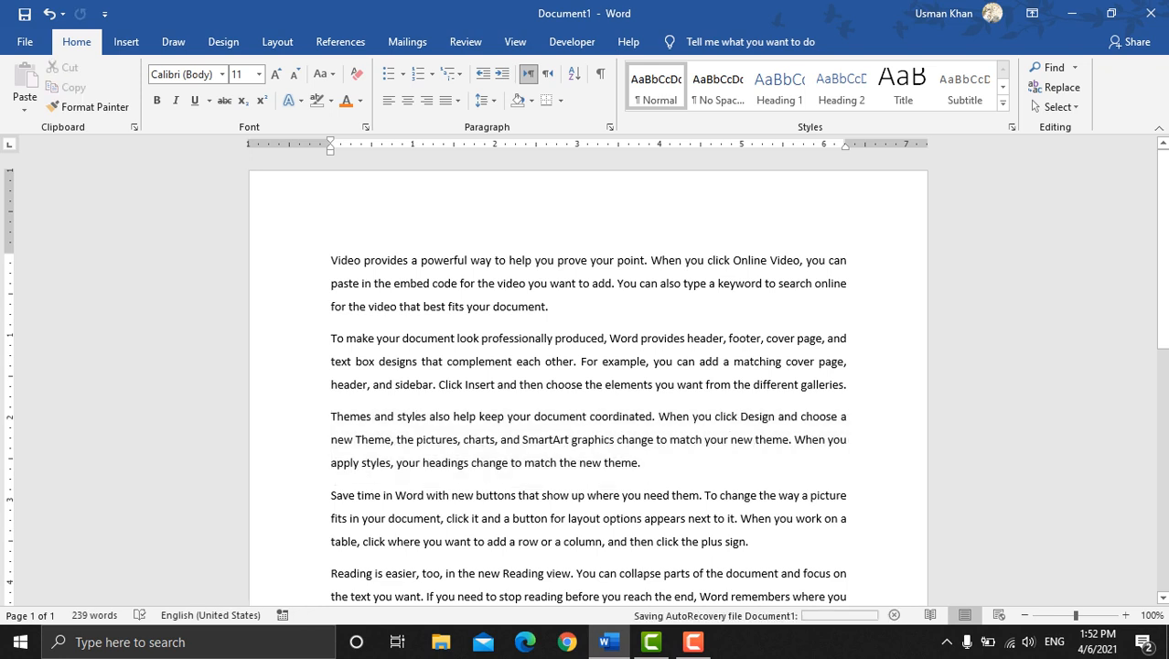
Step: Apply All Borders to the first three paragraphs
left_click_drag(331, 261, 646, 464)
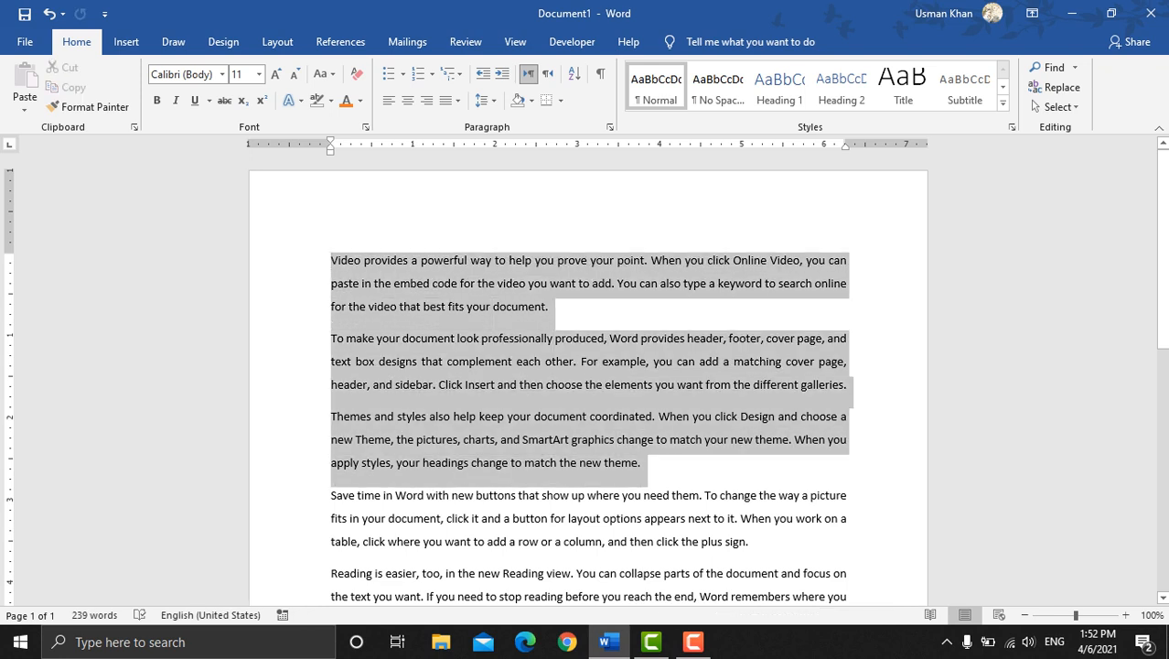
left_click(561, 101)
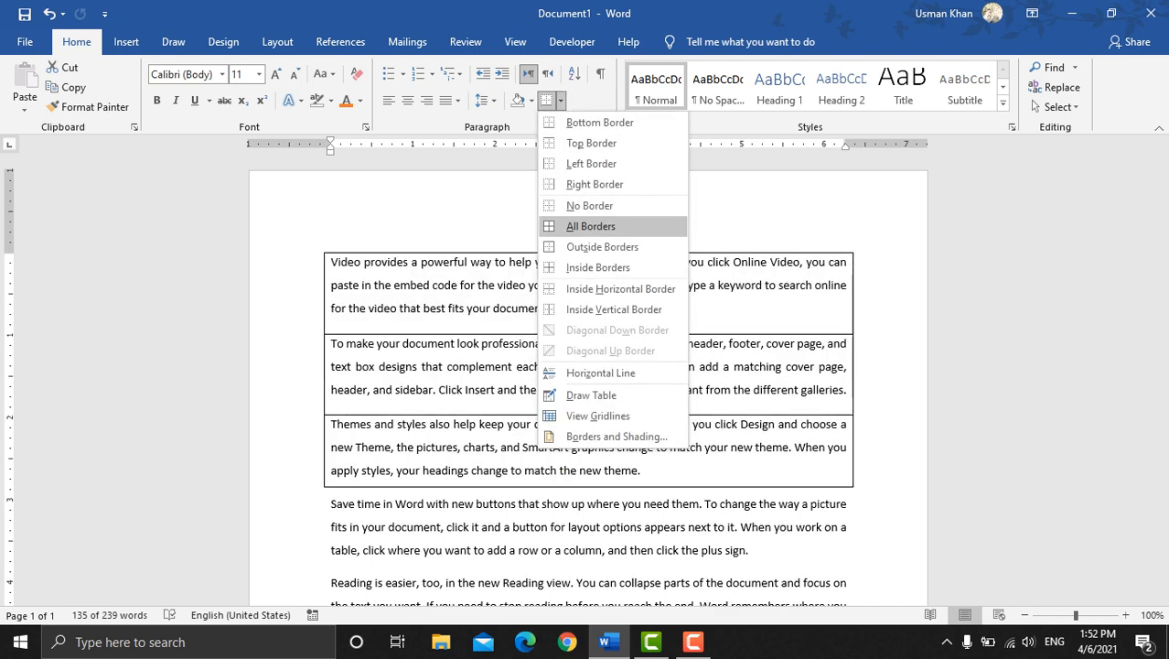
left_click(591, 226)
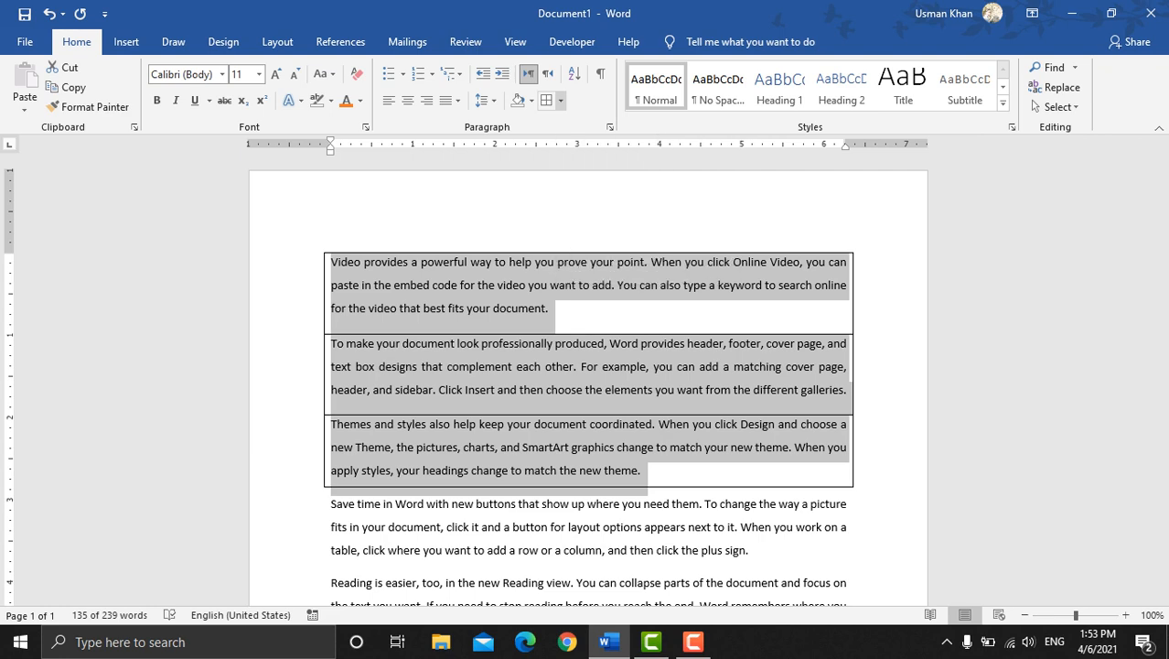
Step: Remove the left and right borders from the first three paragraphs
left_click(561, 100)
left_click(592, 164)
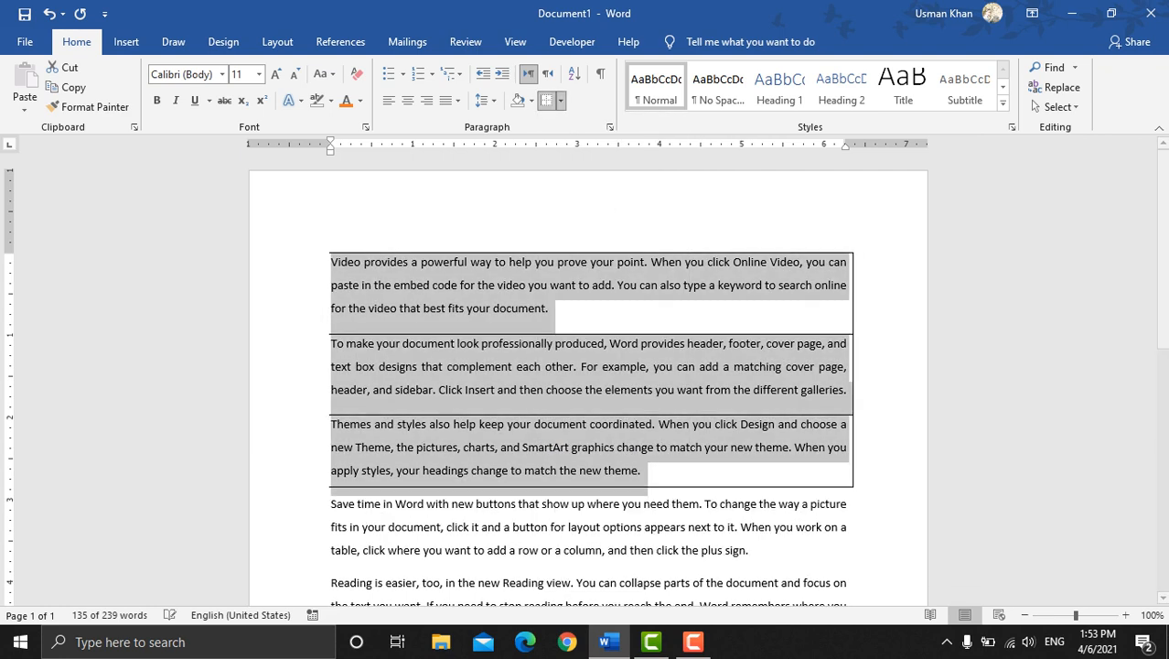
left_click(561, 101)
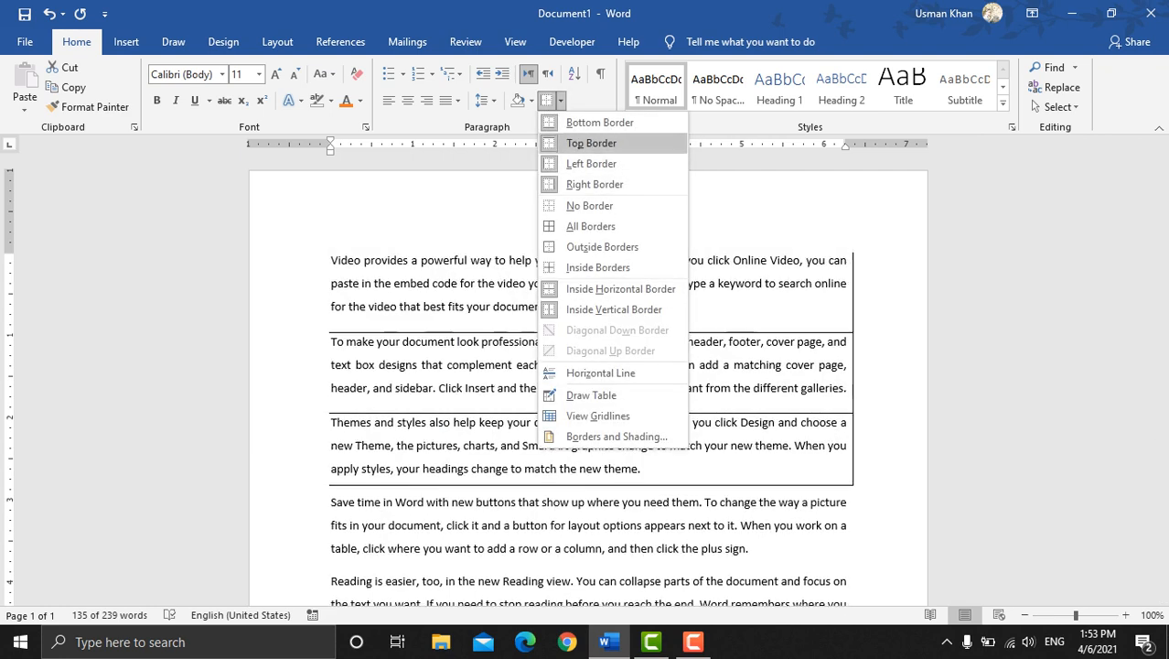
left_click(594, 184)
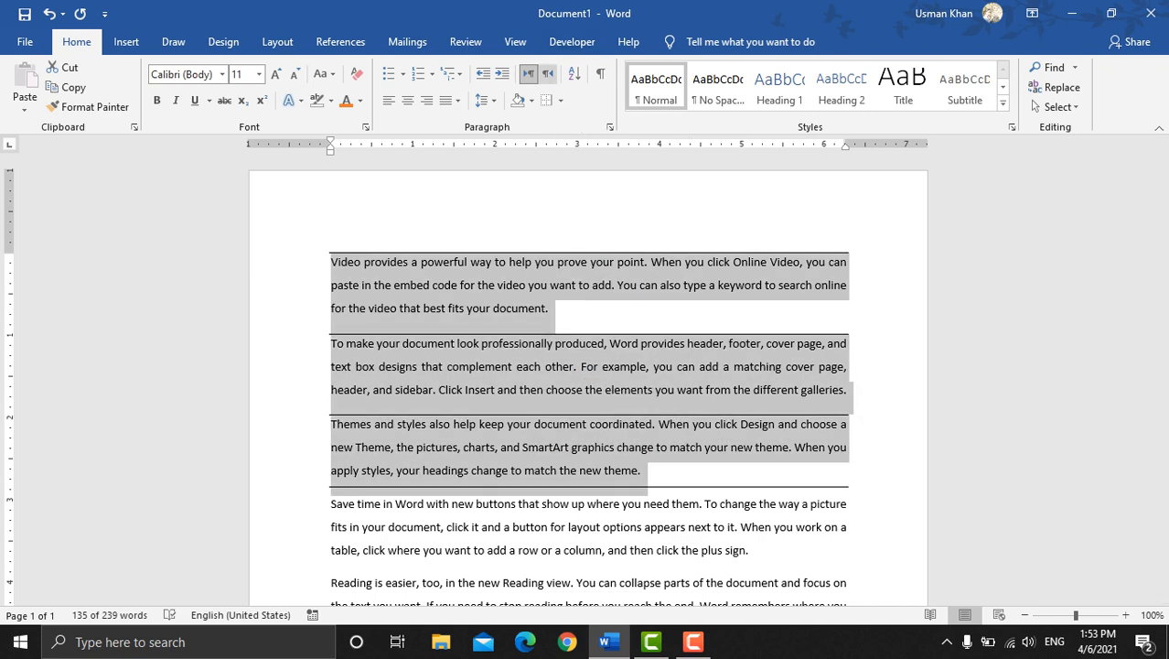
Step: Remove the top border from the first three paragraphs, and clear their remaining borders with No Border
left_click(561, 100)
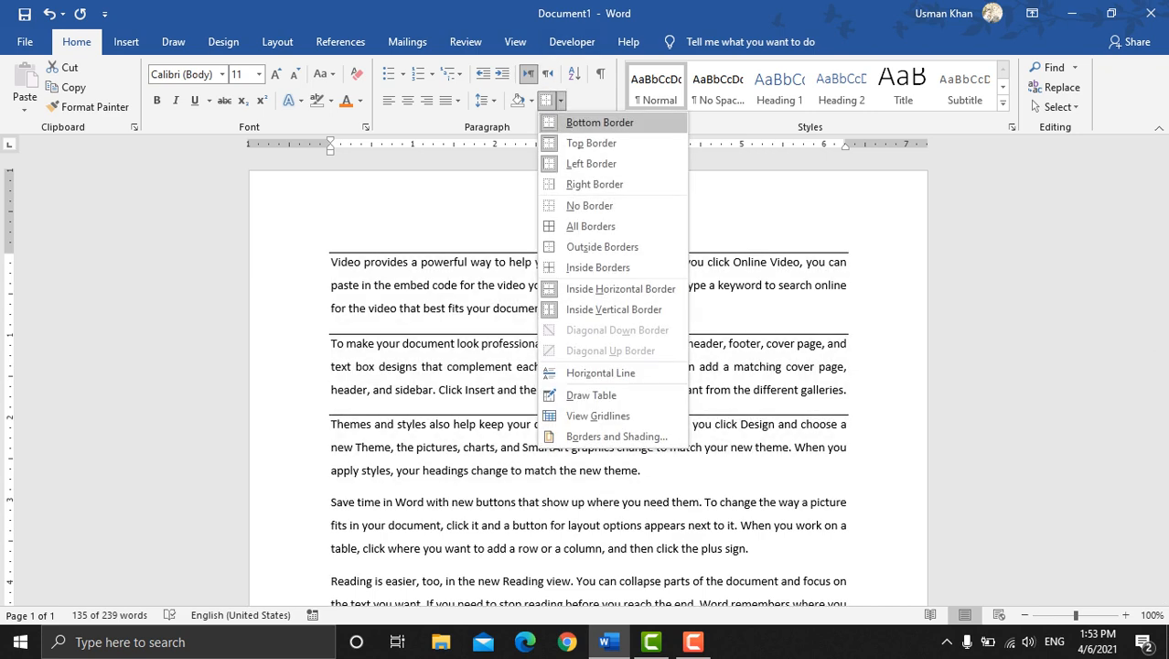
left_click(591, 143)
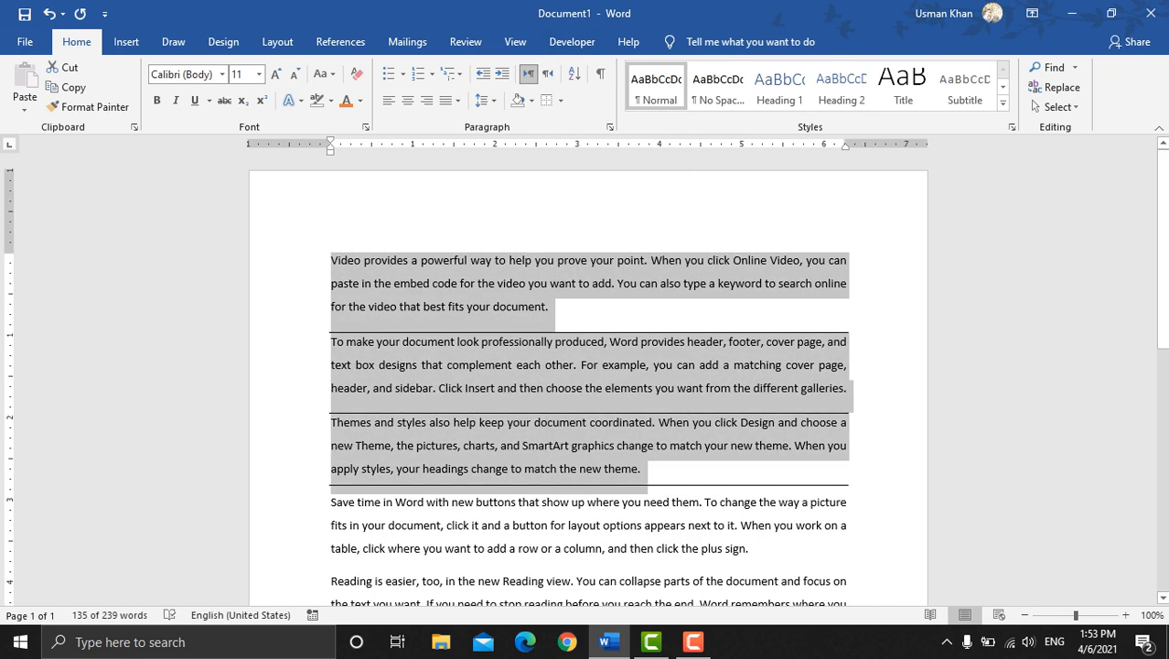
left_click(560, 100)
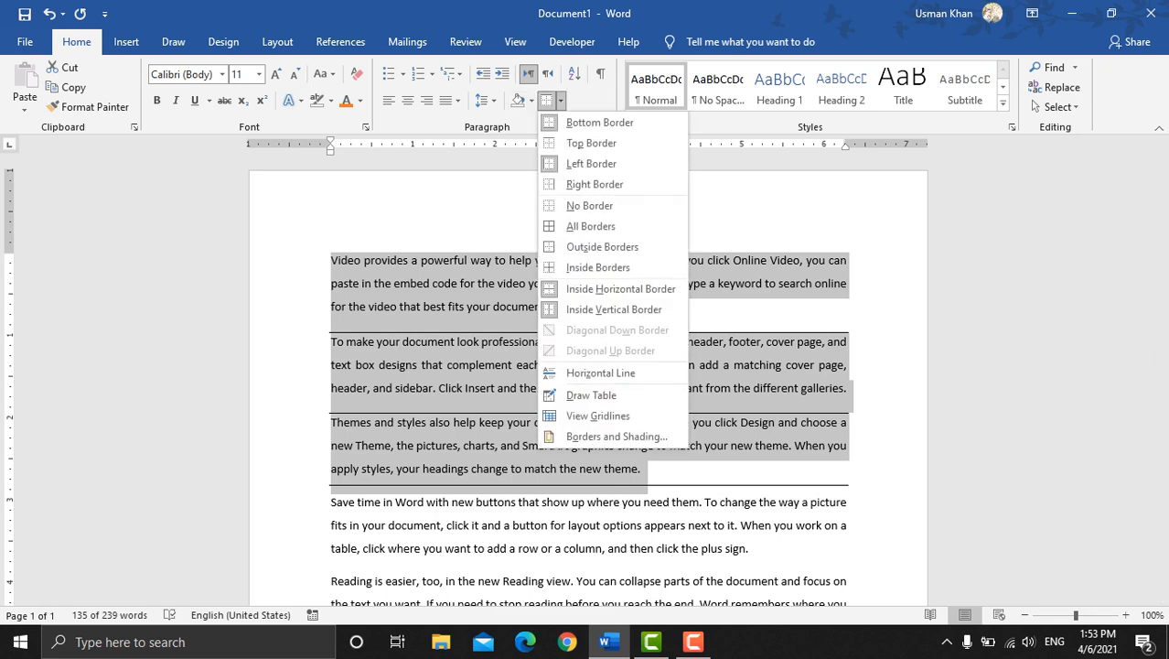
left_click(589, 205)
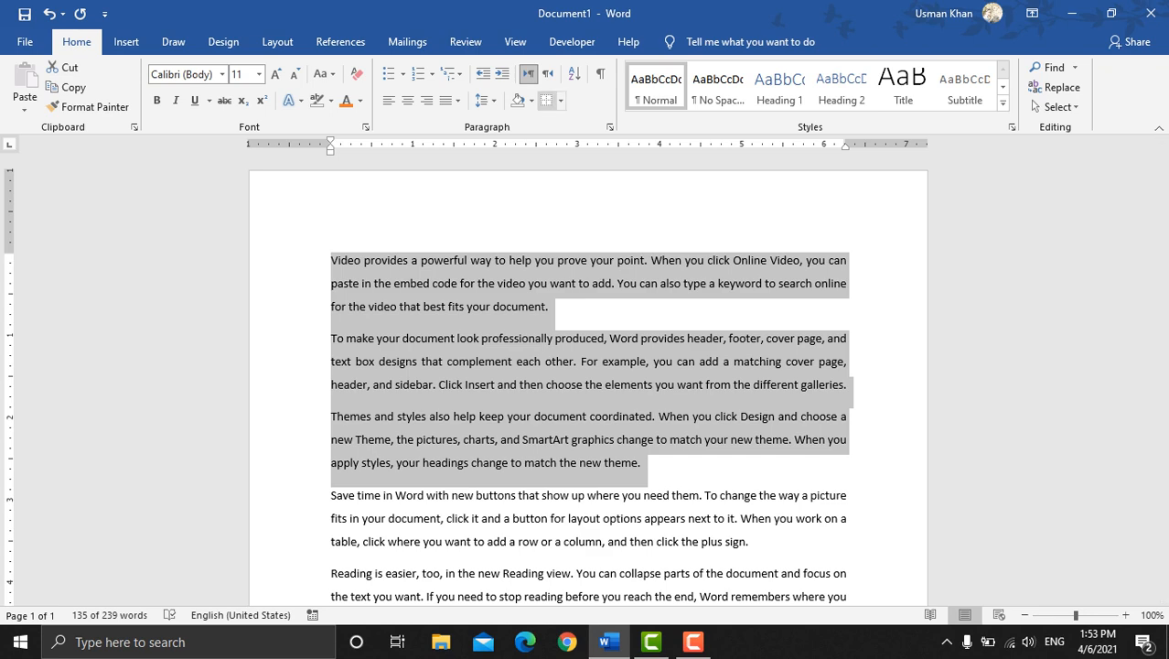
left_click(561, 100)
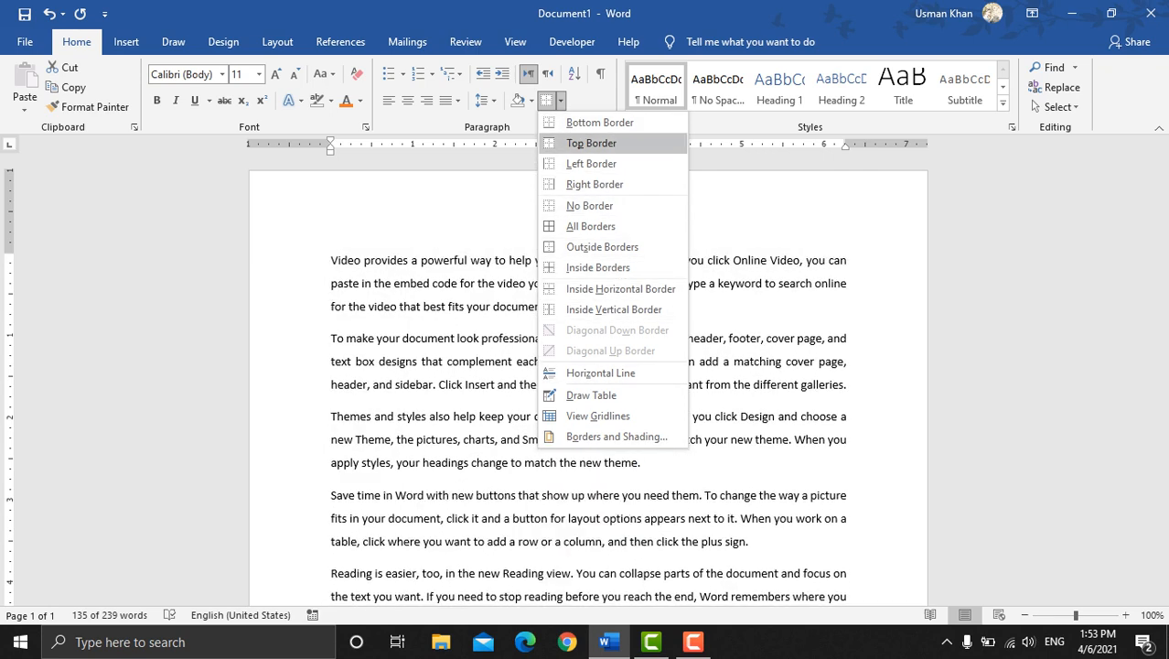
key("Escape")
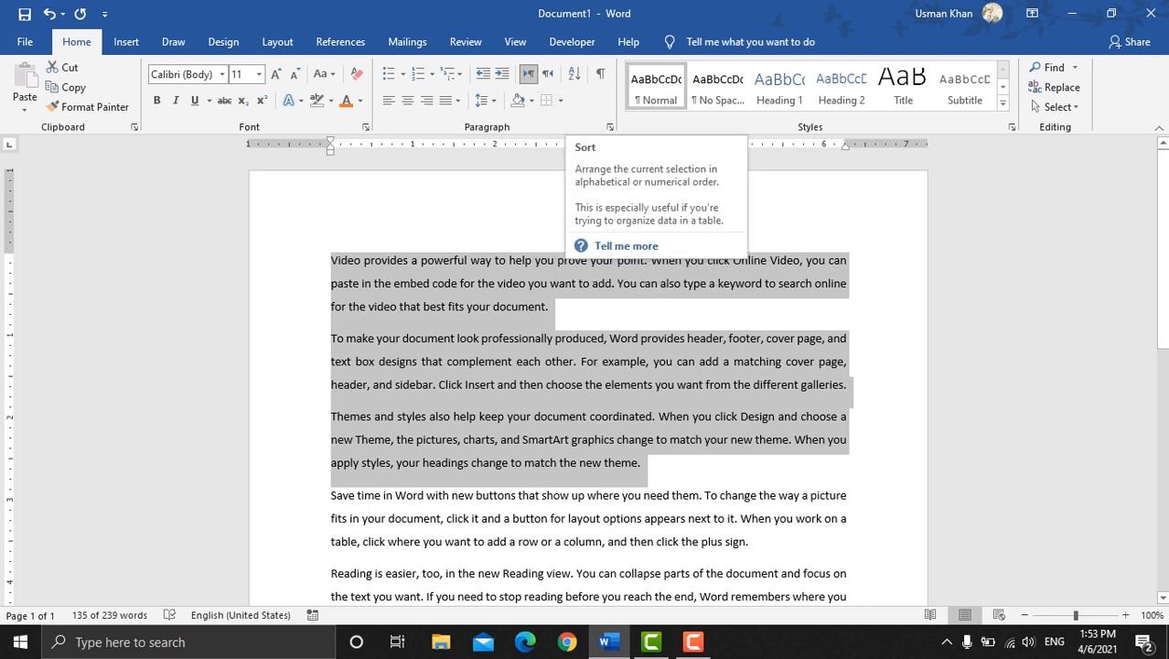
Step: Open the text sorting settings for all five paragraphs, try sorting by Headings, and set it back to Paragraphs
left_click(620, 340)
scroll(620, 340, "down", 3)
scroll(586, 366, "up", 3)
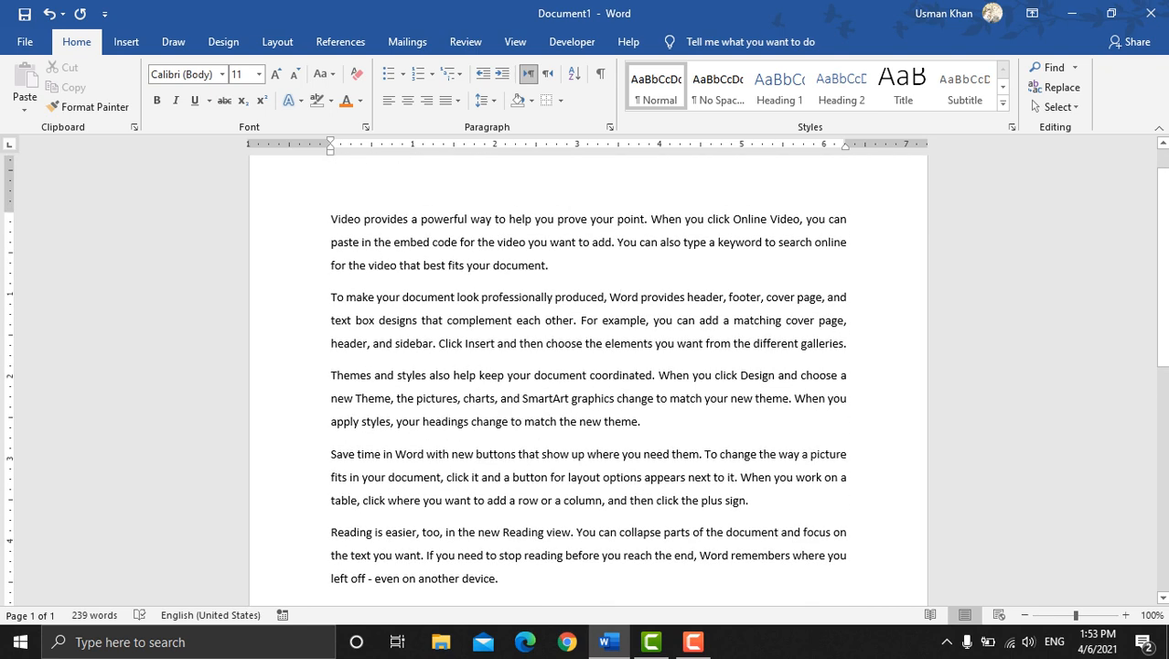
left_click_drag(503, 590, 332, 217)
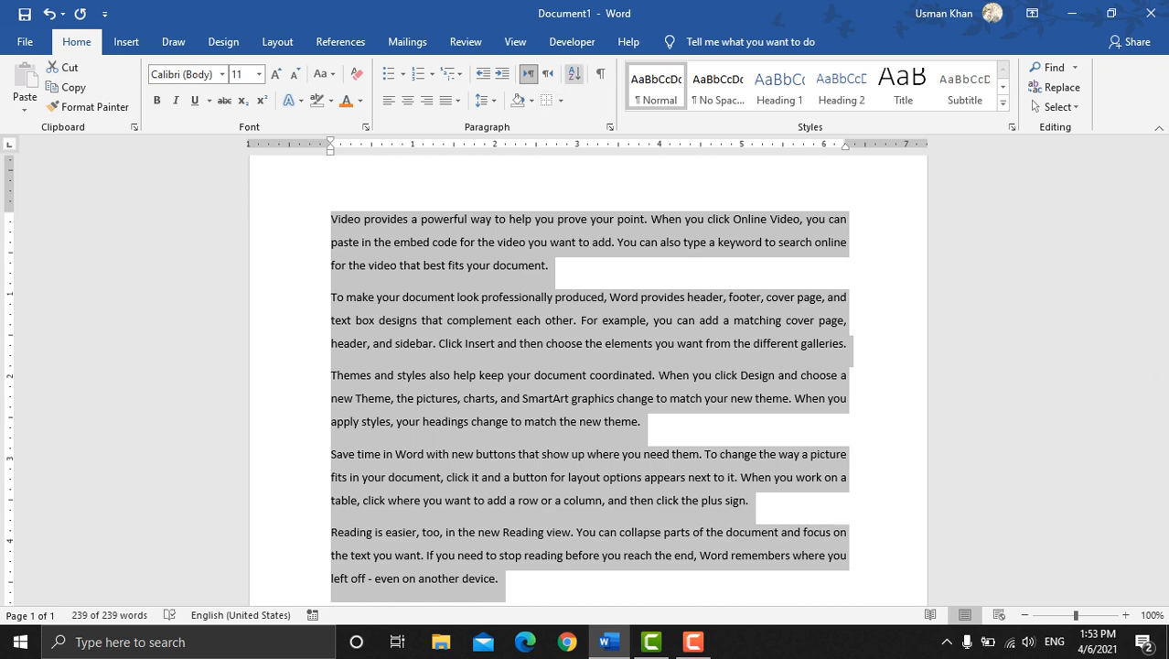
left_click(574, 73)
left_click_drag(548, 180, 811, 21)
left_click(812, 72)
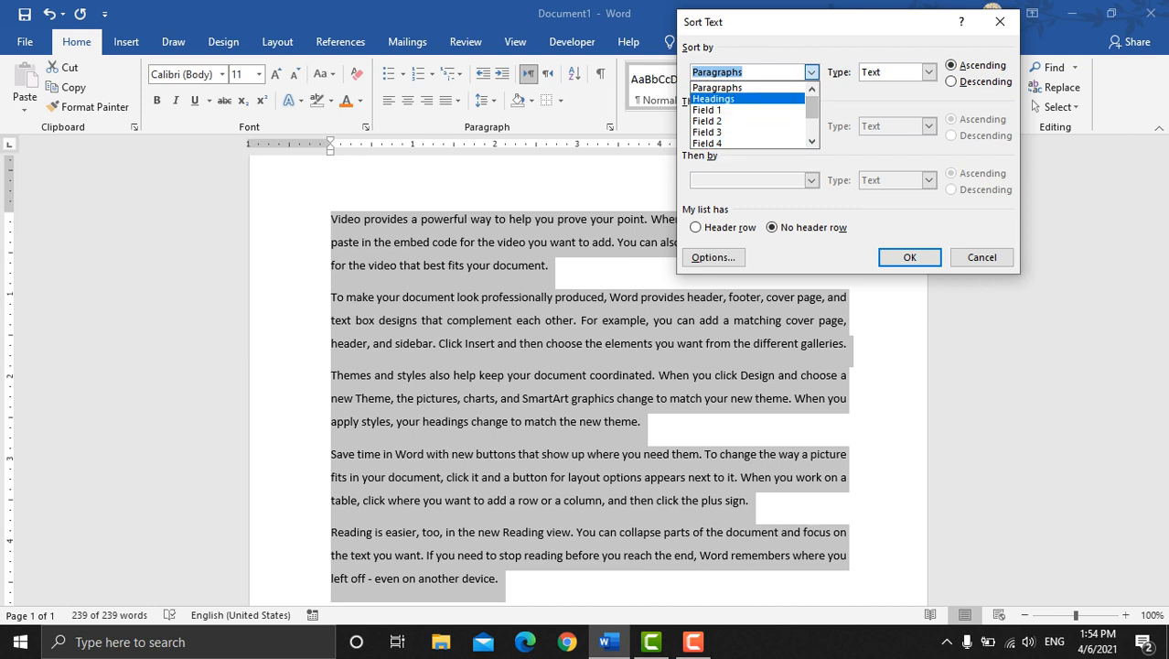
left_click(732, 99)
left_click(812, 73)
left_click(732, 88)
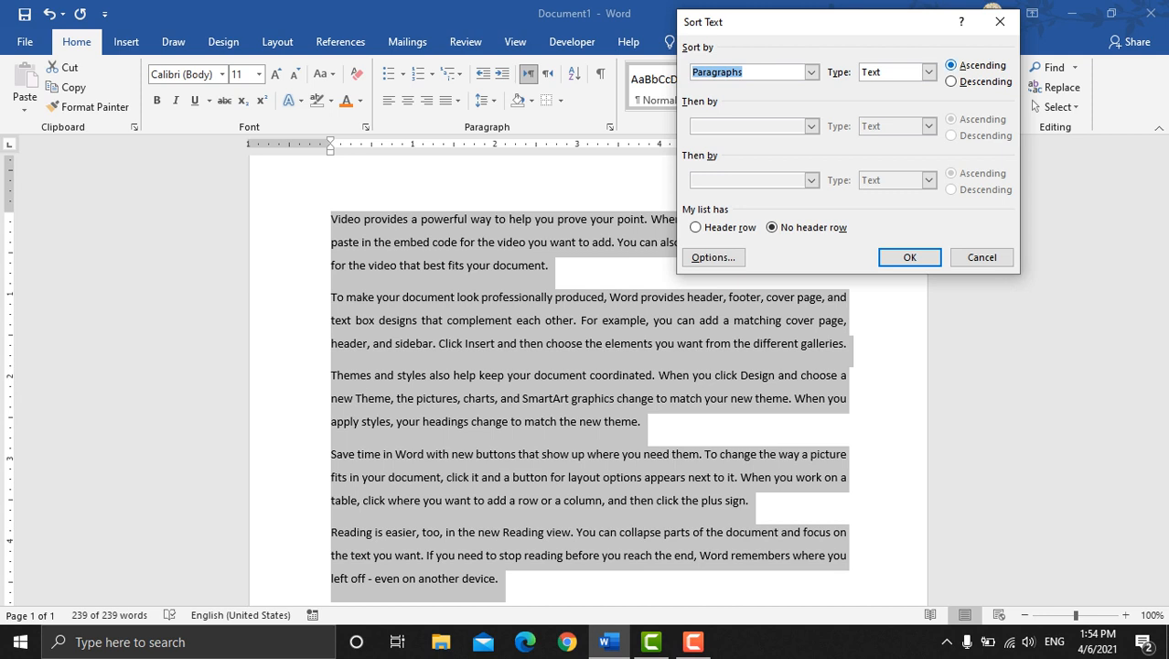
Step: Set the sort type to Text and sort the selected paragraphs in ascending order
left_click(928, 72)
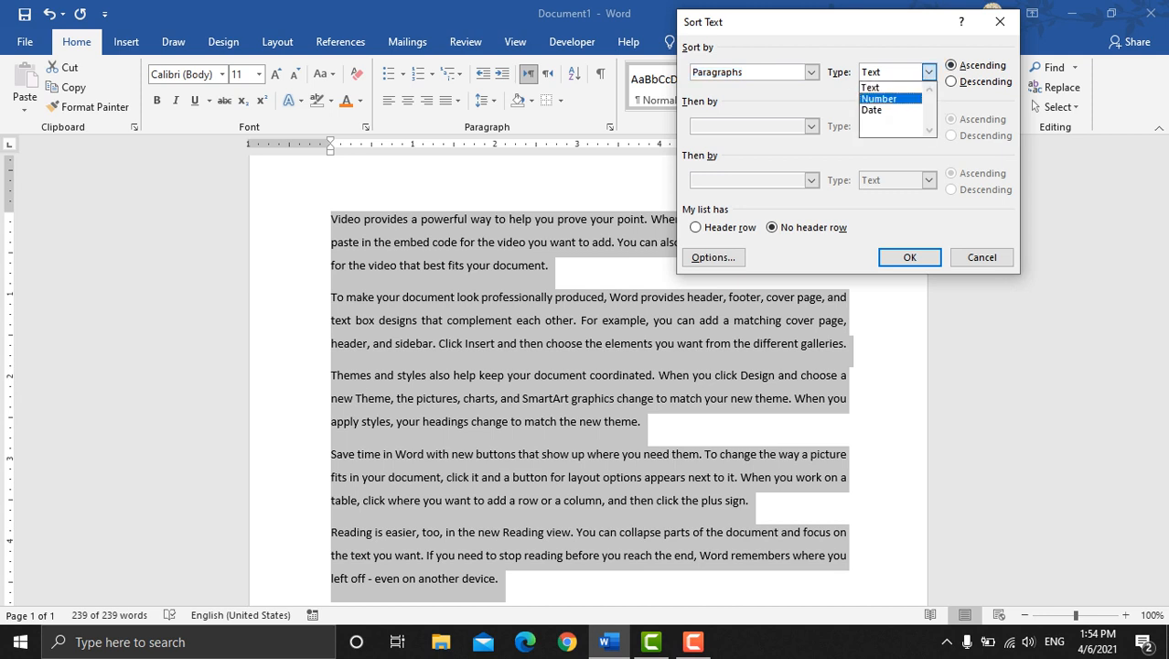
left_click(872, 88)
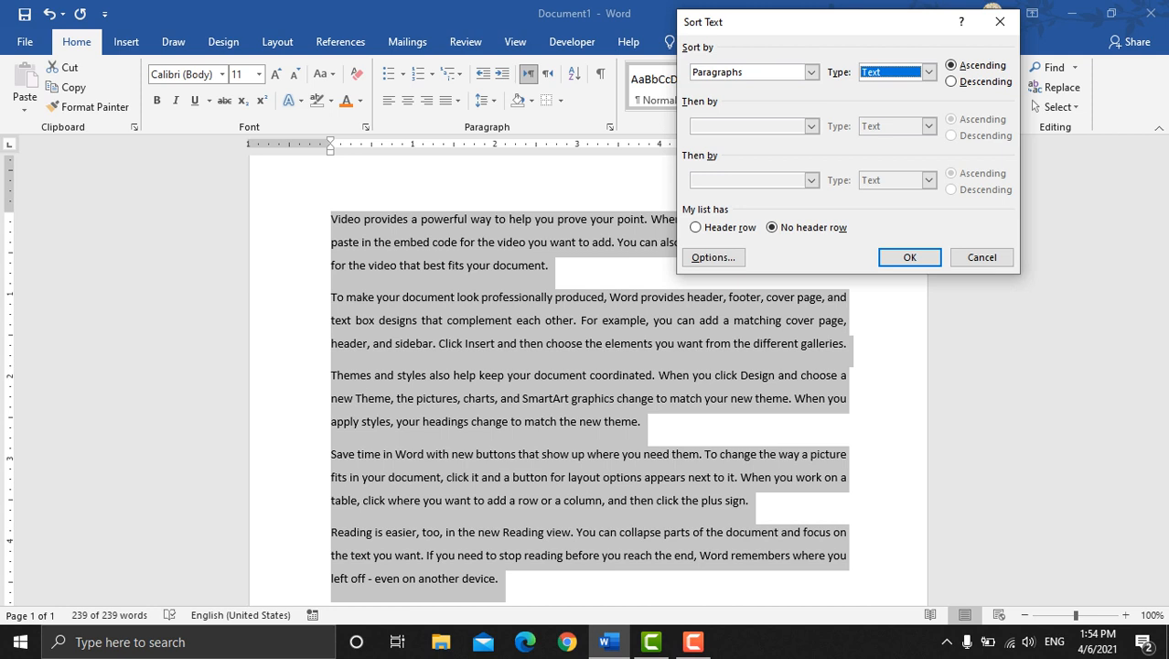
left_click(928, 72)
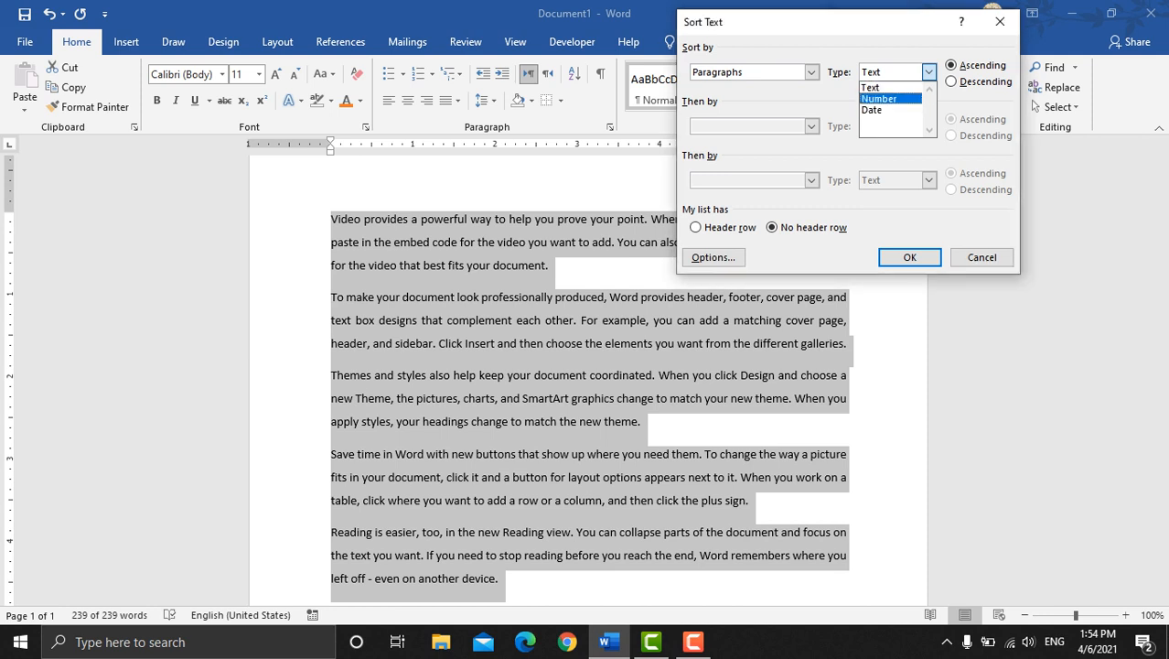
left_click(878, 88)
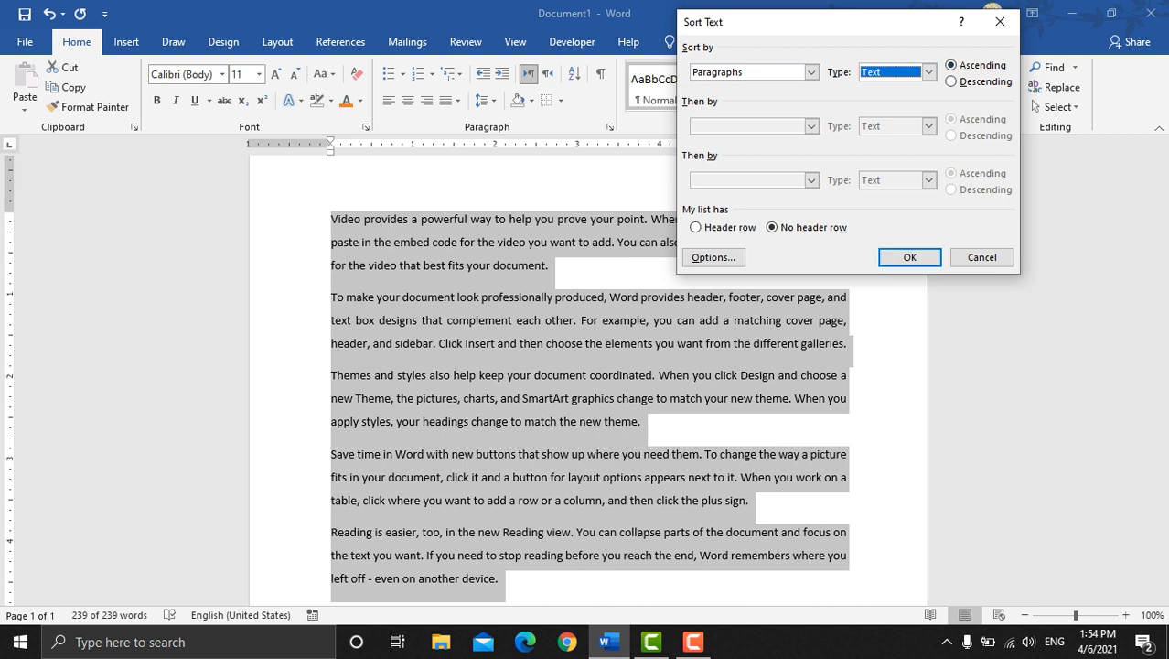
key("alt+d")
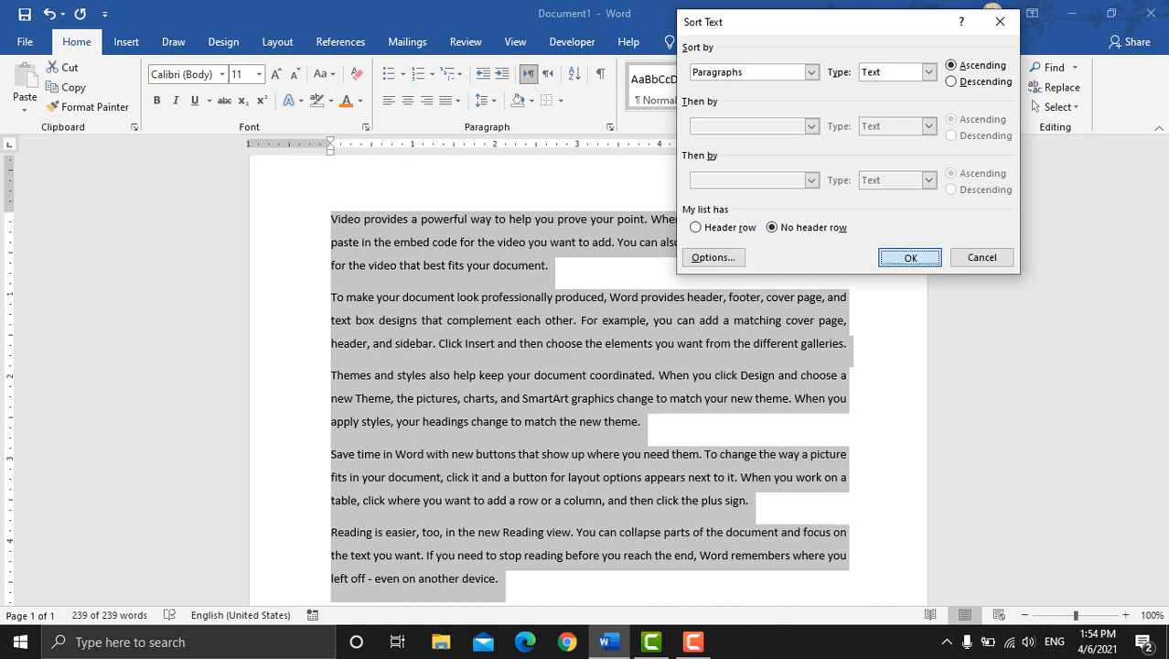
key("Return")
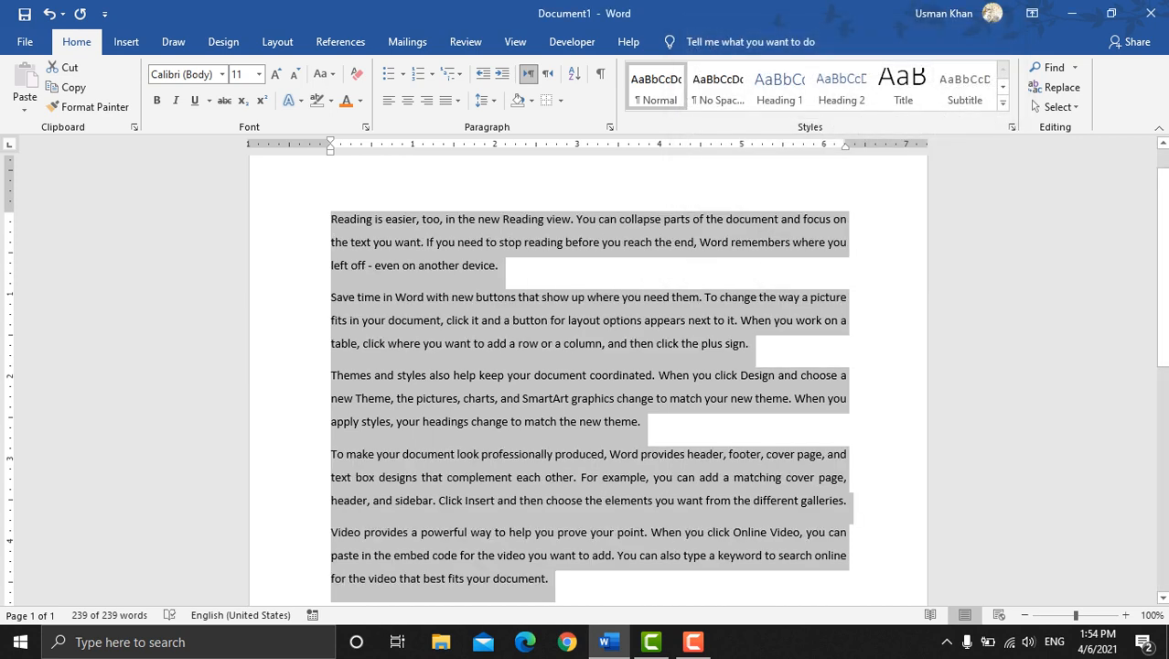
Step: Sort the five selected paragraphs by text in descending order
left_click(574, 73)
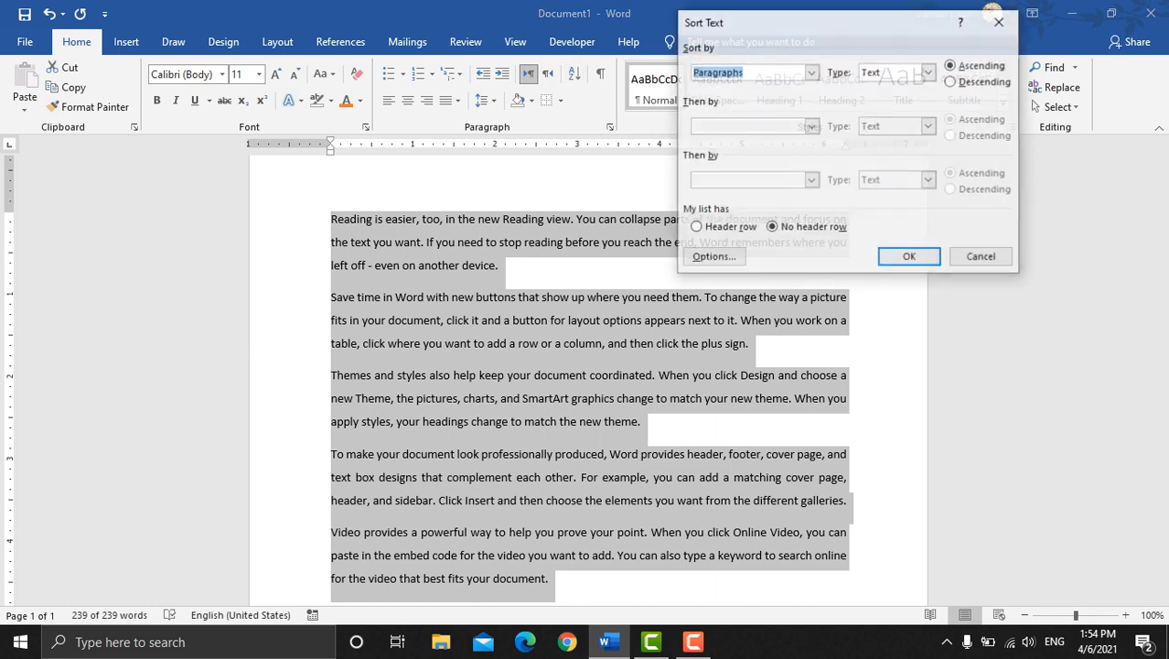
key("alt+d")
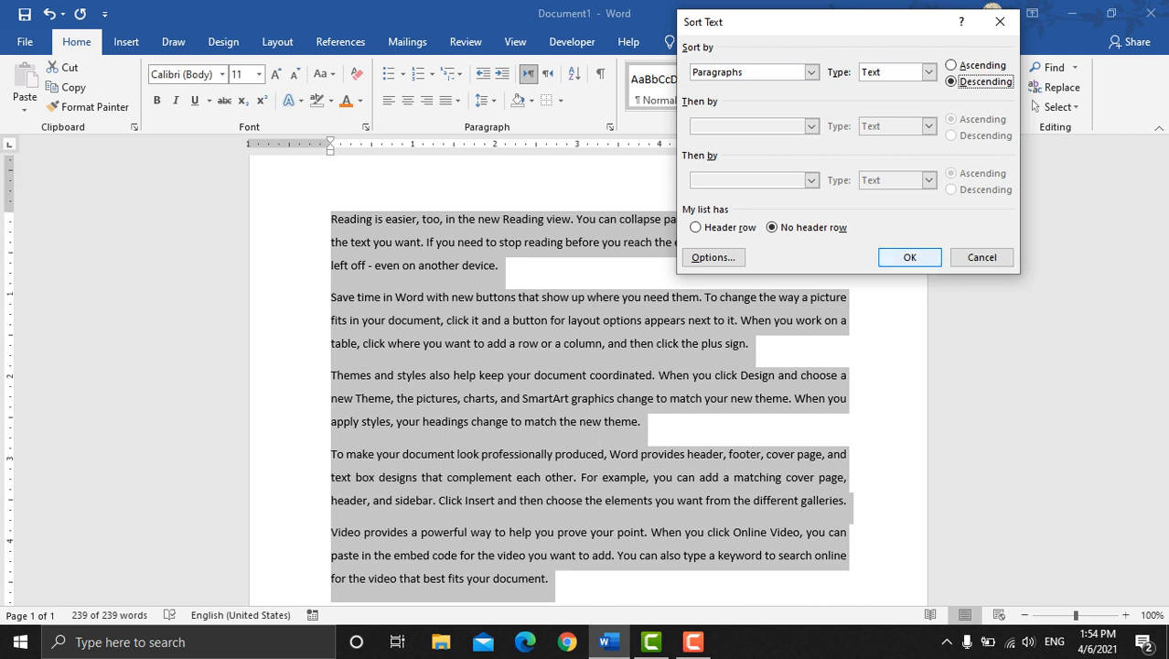
key("Return")
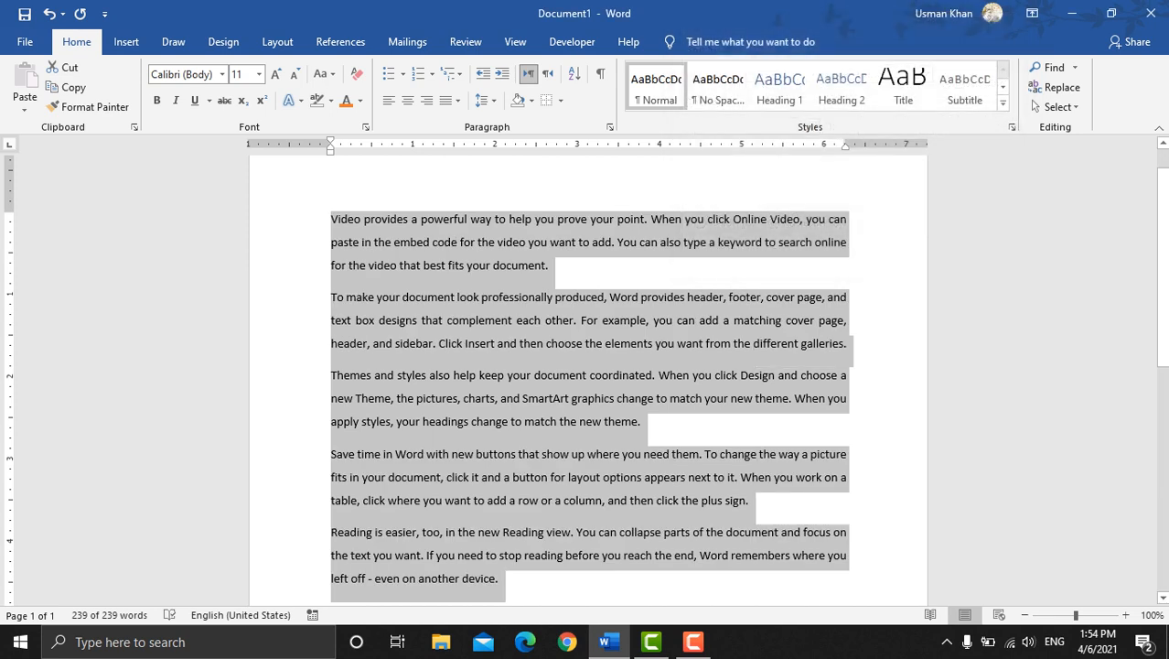
scroll(588, 378, "down", 1)
scroll(589, 378, "up", 2)
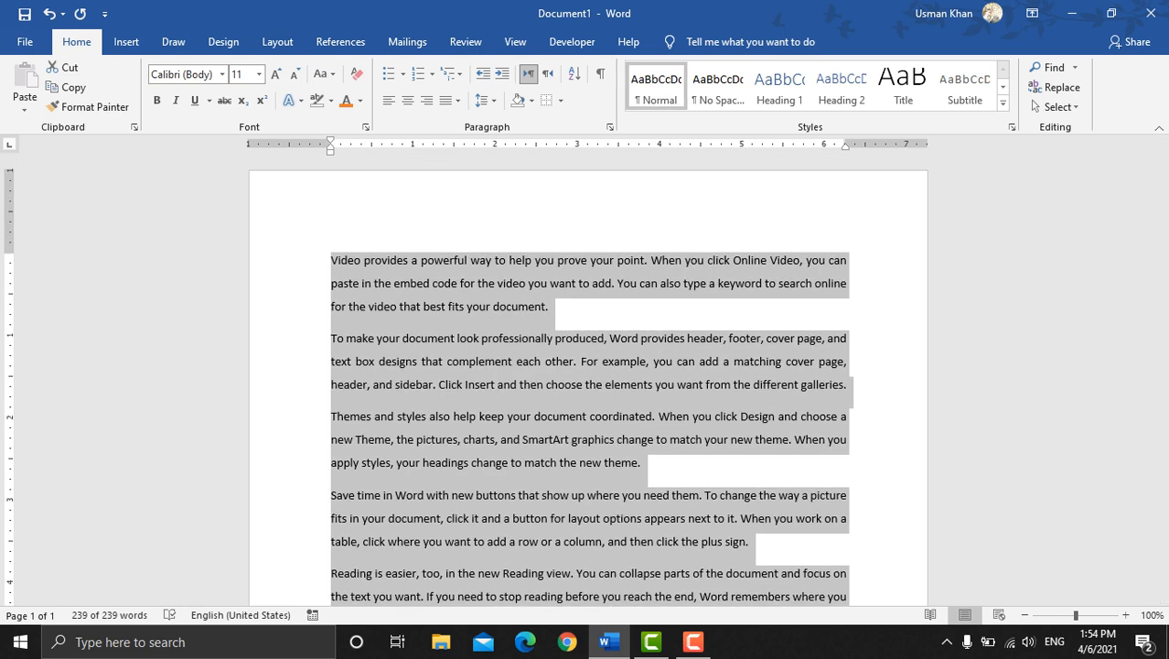
left_click(574, 74)
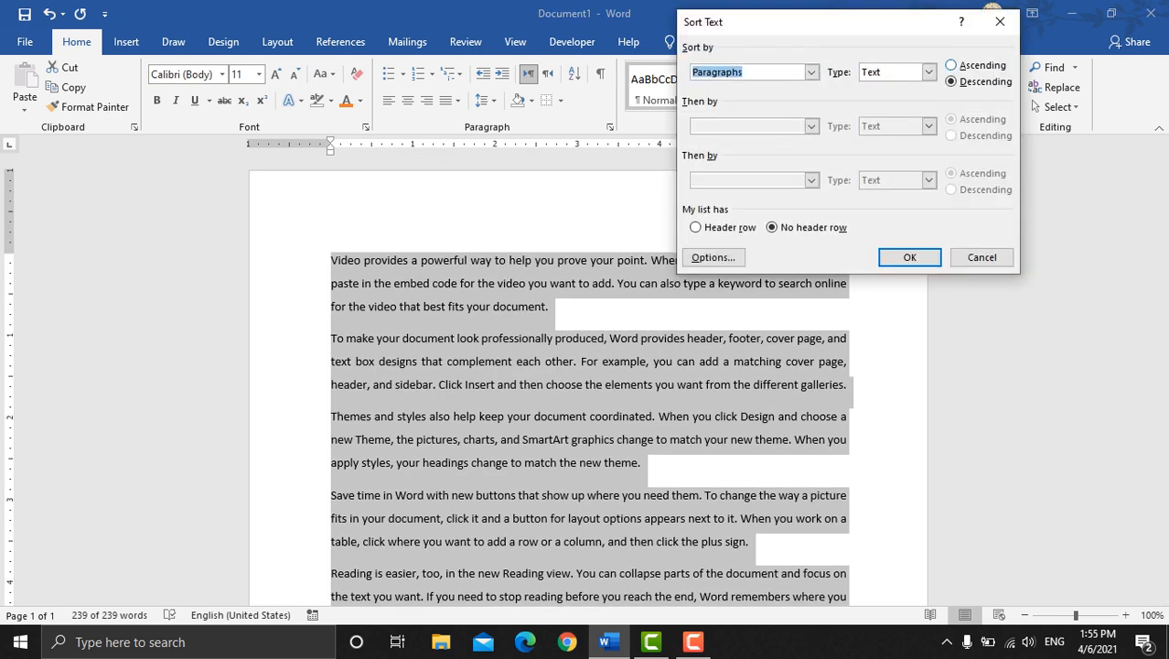
key("alt+a")
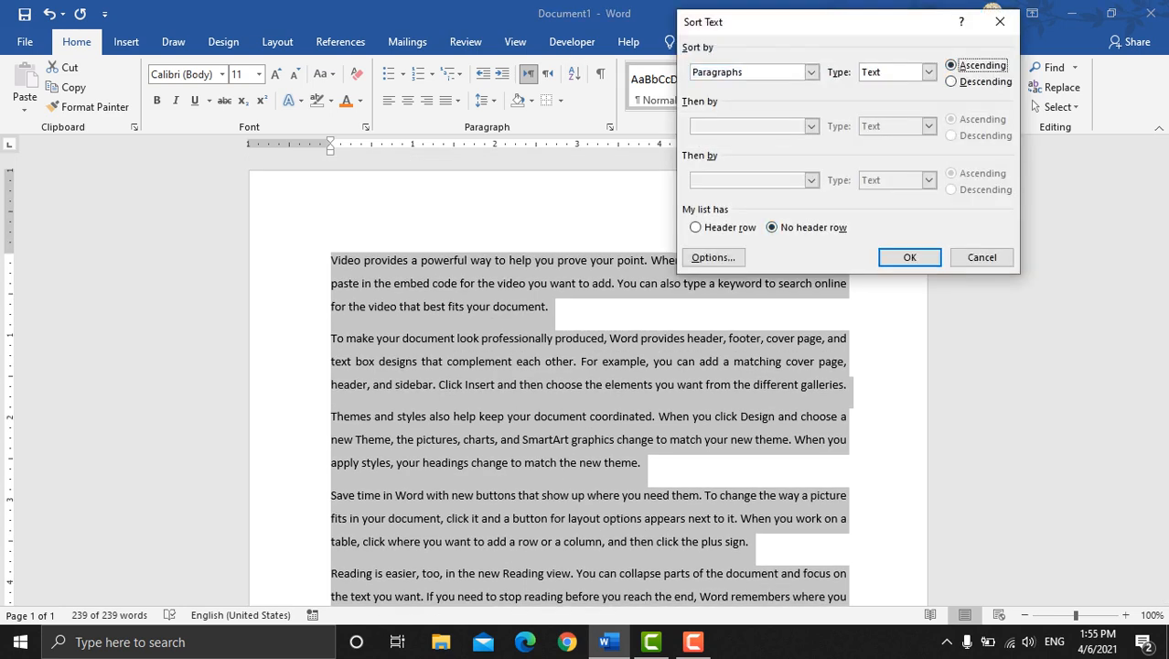
left_click(982, 257)
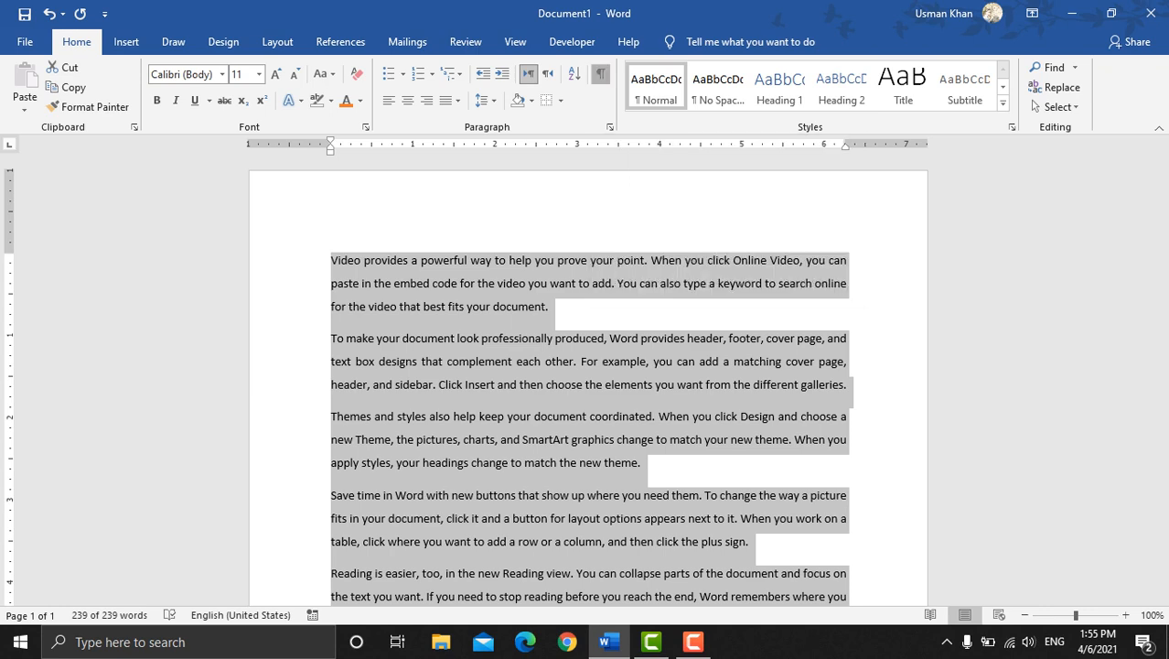
Step: Show the paragraph marks and other hidden formatting symbols throughout the text, look them over, and hide them again
left_click(601, 73)
scroll(590, 385, "down", 1)
scroll(589, 384, "down", 1)
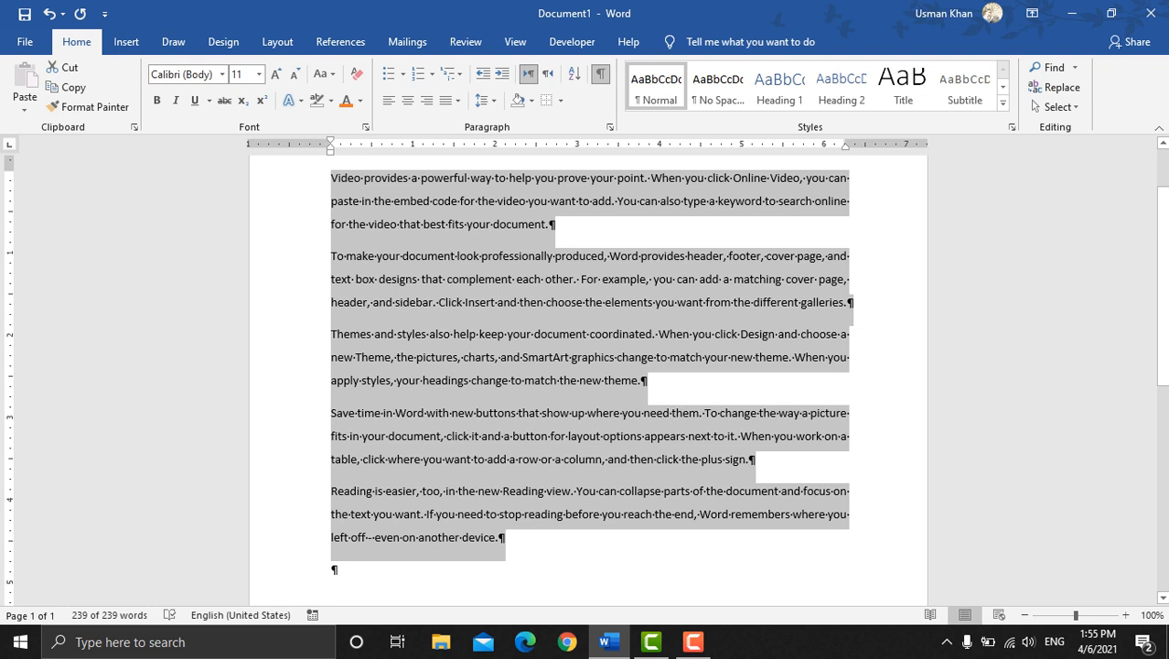
scroll(589, 384, "up", 1)
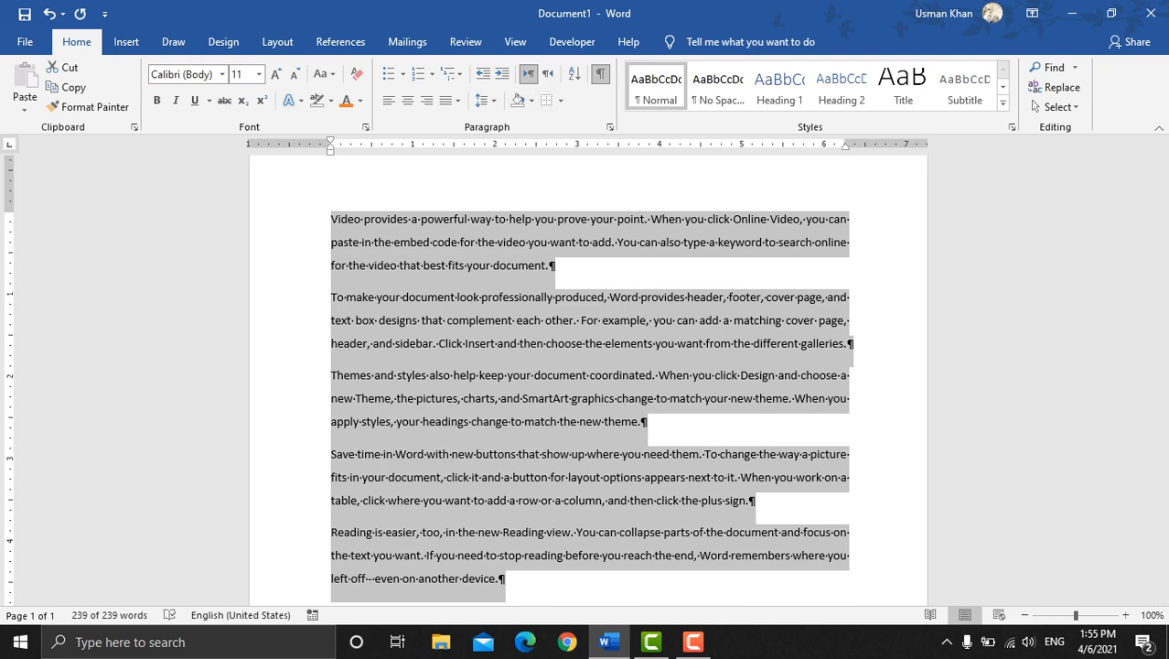
left_click(601, 73)
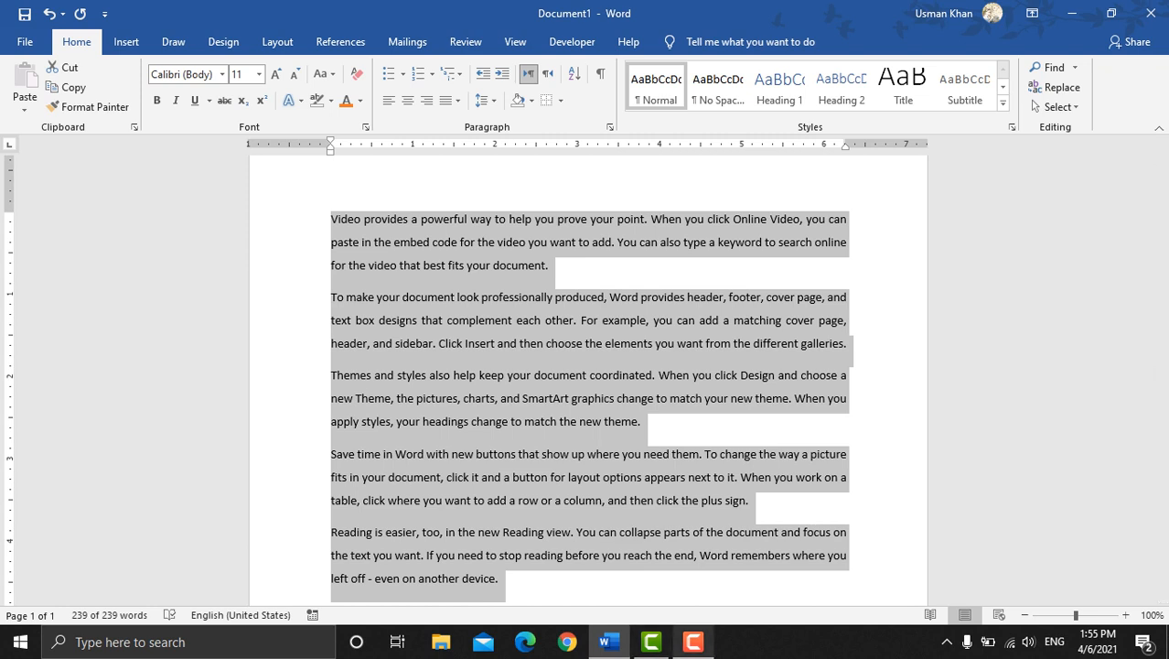
mouse_move(694, 642)
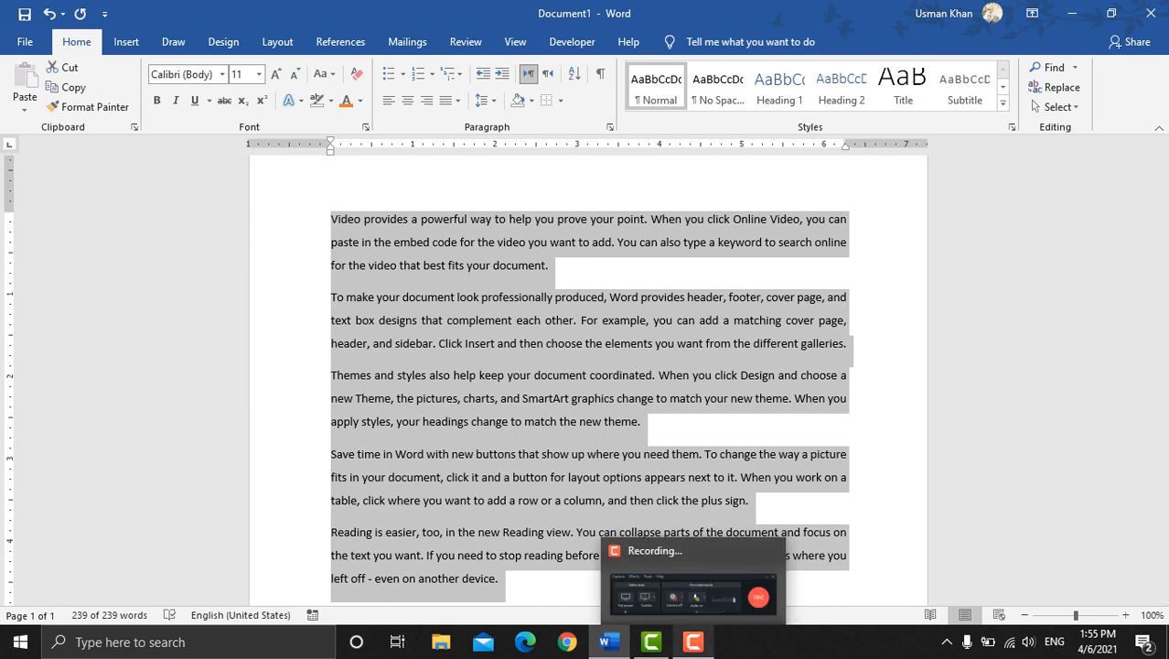